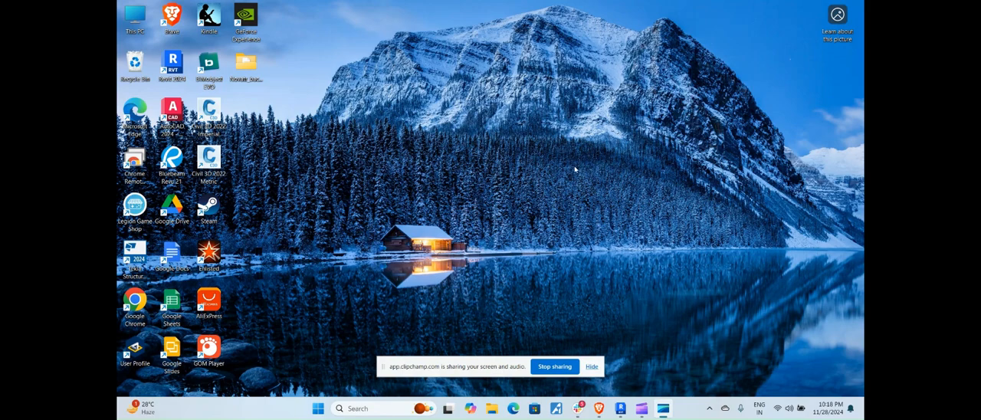
# Switch to Revit and create a new family from the English Metric Curtain Panel Pattern Based template
pyautogui.click(621, 410)
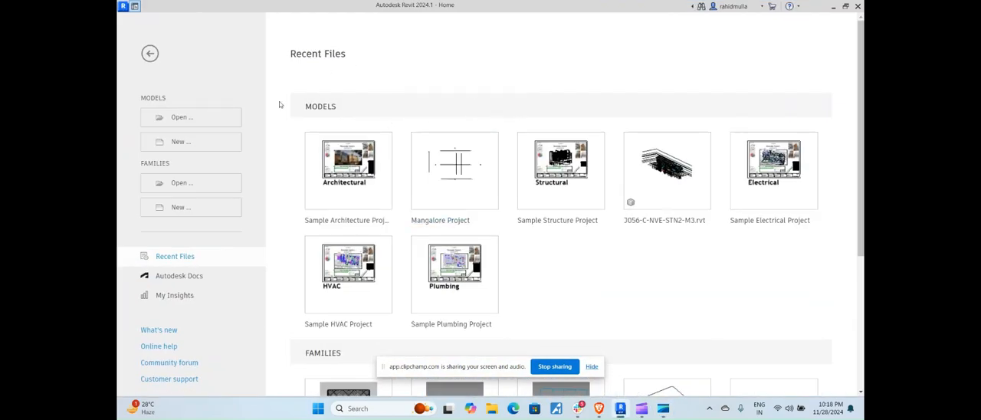
pyautogui.click(185, 208)
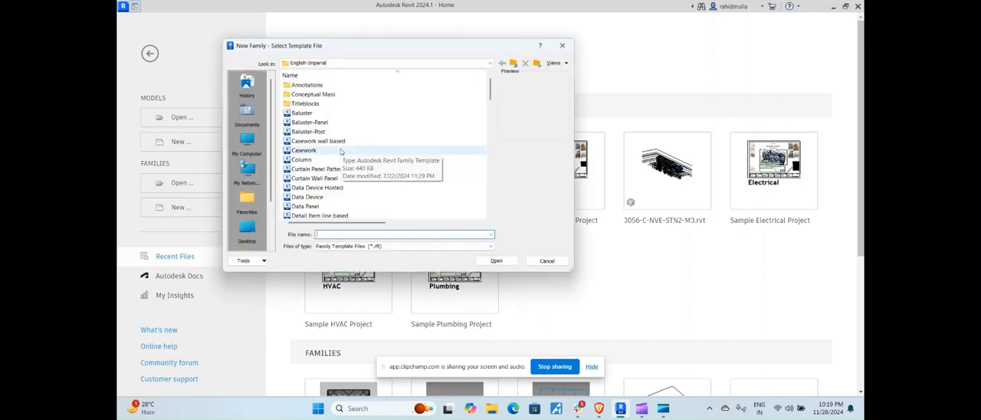
pyautogui.click(337, 63)
pyautogui.click(345, 120)
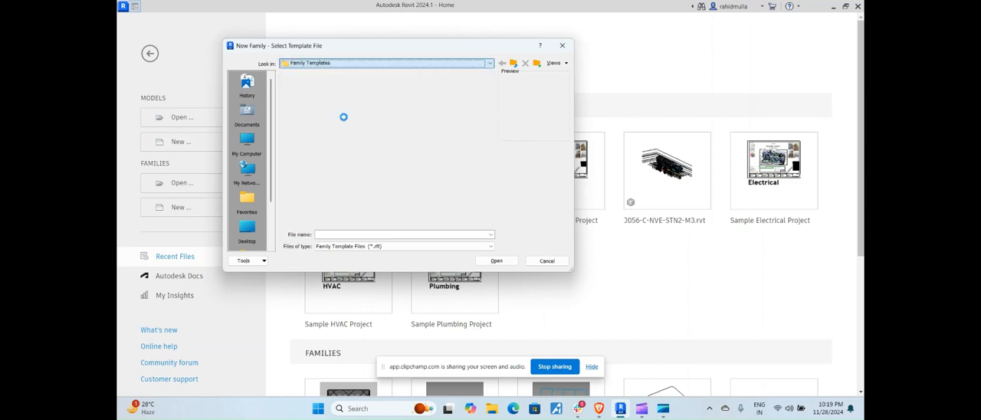
pyautogui.doubleClick(305, 104)
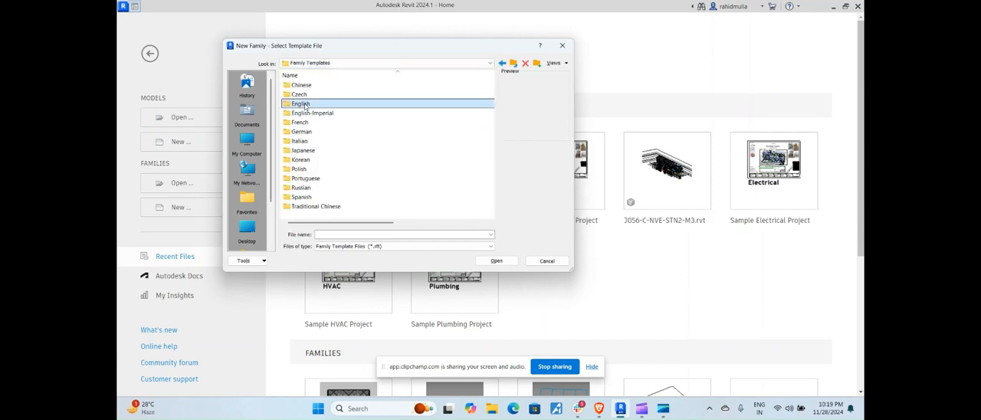
pyautogui.scroll(-2, 321, 153)
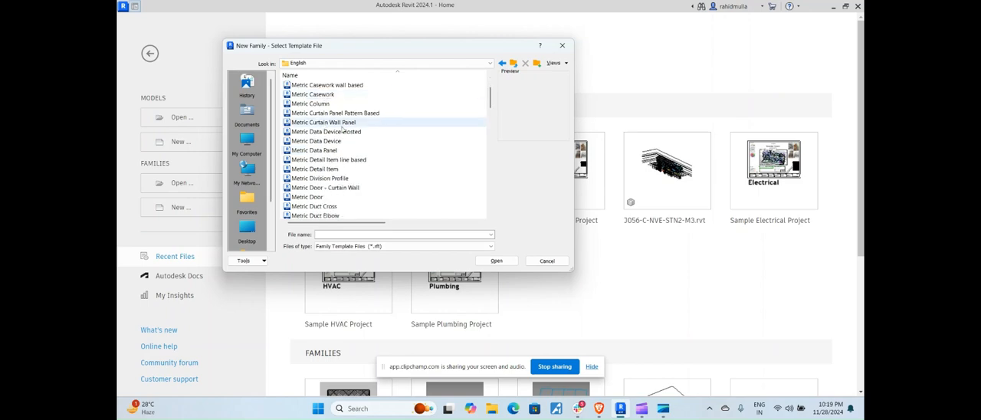
pyautogui.click(362, 113)
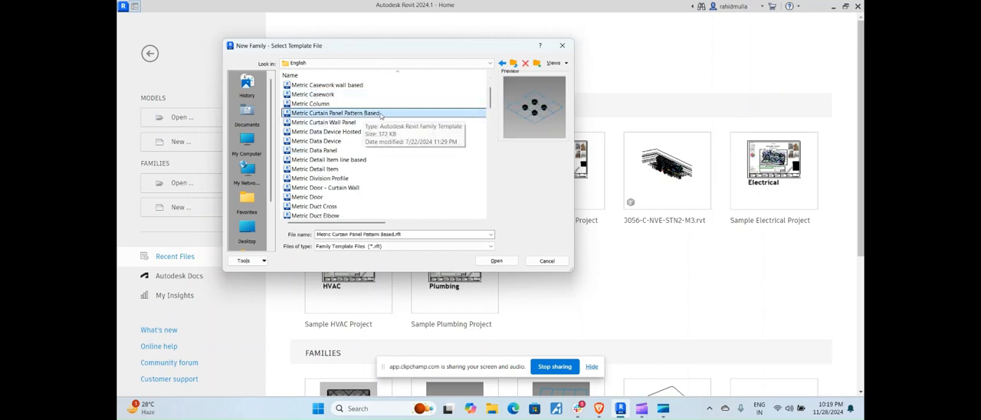
pyautogui.click(496, 260)
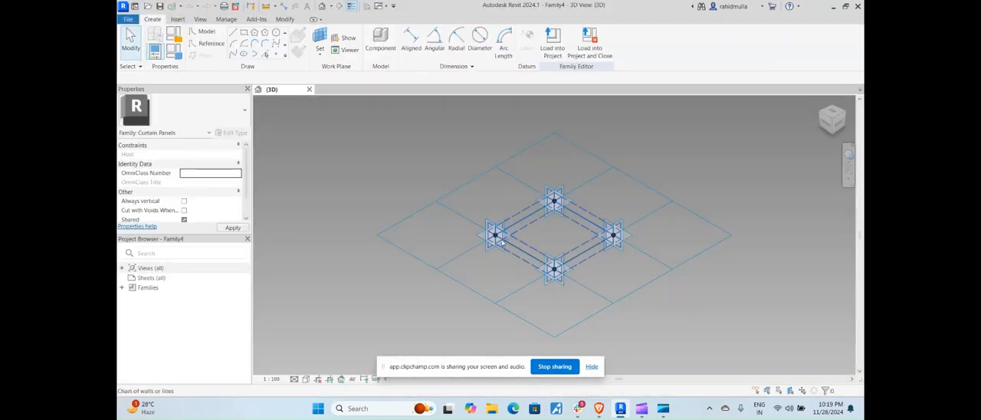
# Change the tile pattern grid's type from Rectangle to Rhomboid
pyautogui.click(482, 177)
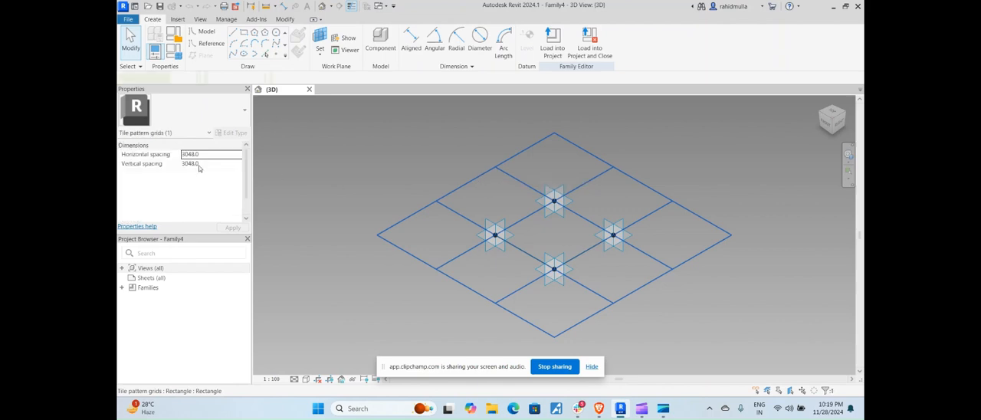
pyautogui.click(184, 111)
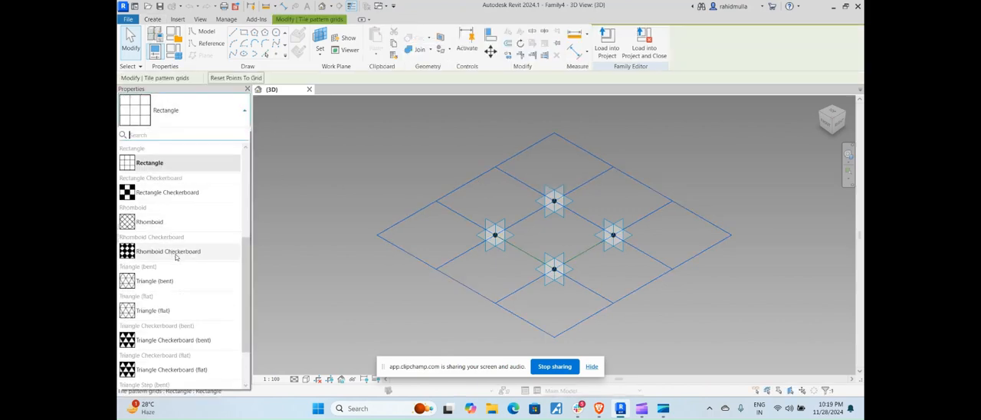
pyautogui.click(175, 256)
pyautogui.click(184, 112)
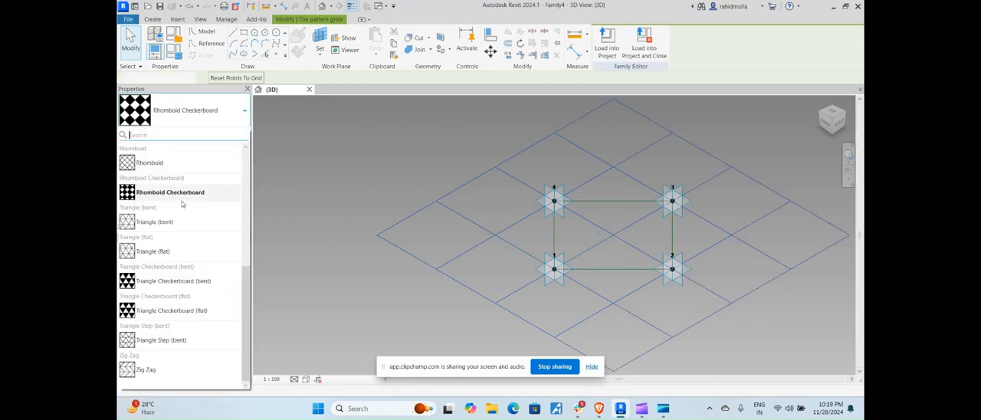
pyautogui.click(165, 162)
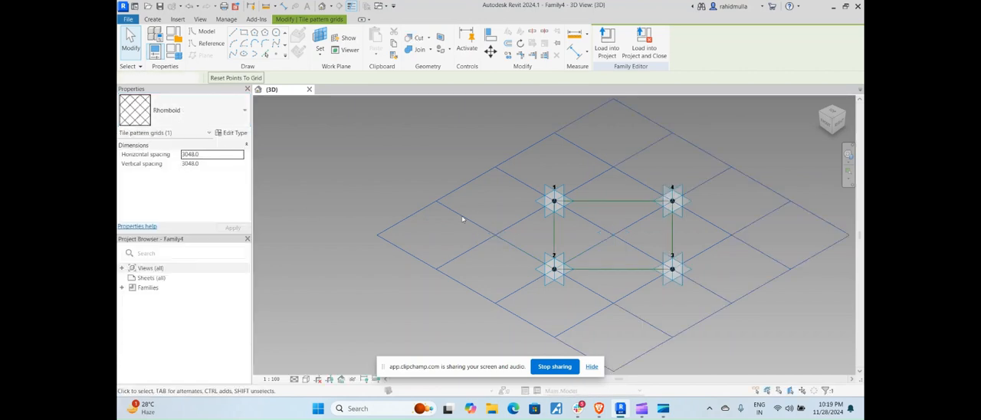
# Set the rhomboid grid's horizontal spacing to 9 and its vertical spacing to 18
pyautogui.scroll(-3, 482, 217)
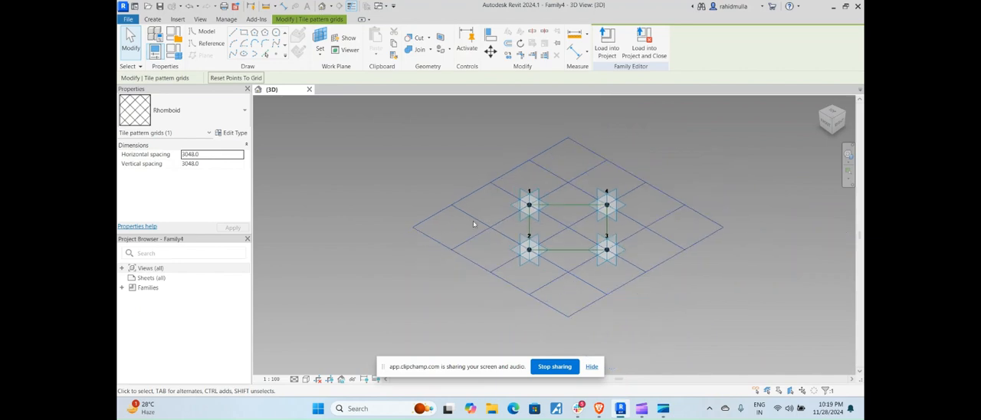
pyautogui.keyDown('shift'); pyautogui.moveTo(486, 237); pyautogui.dragTo(531, 272, button='middle'); pyautogui.keyUp('shift')
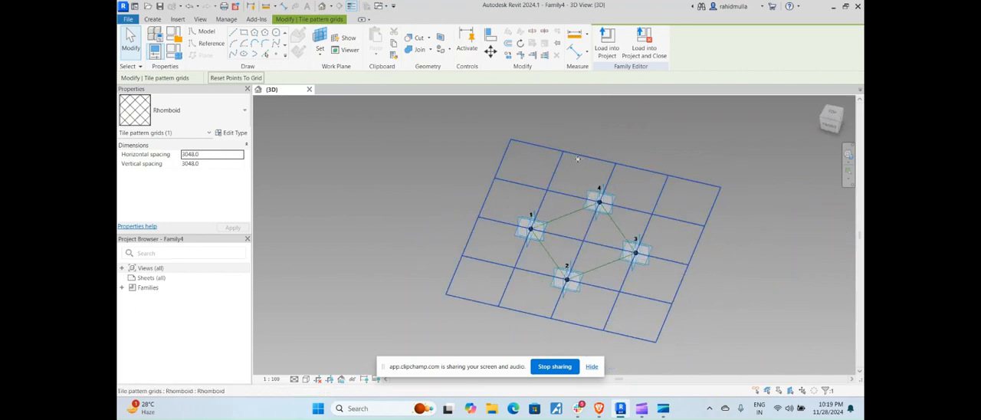
pyautogui.click(205, 154)
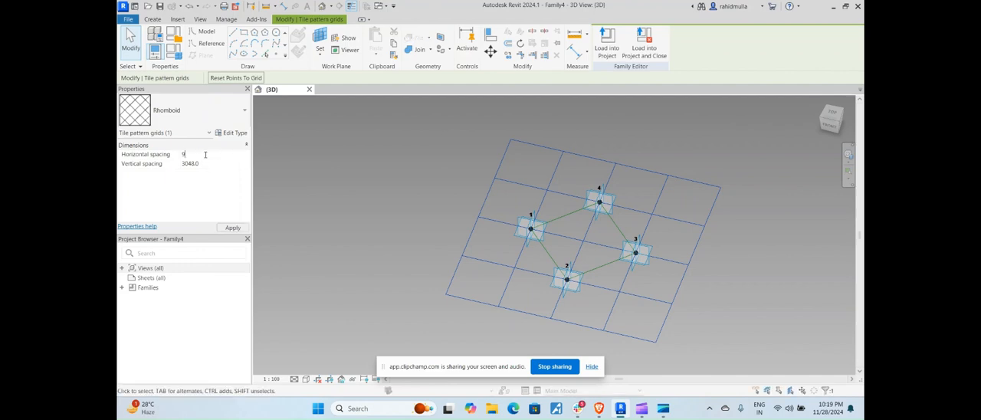
pyautogui.click(207, 163)
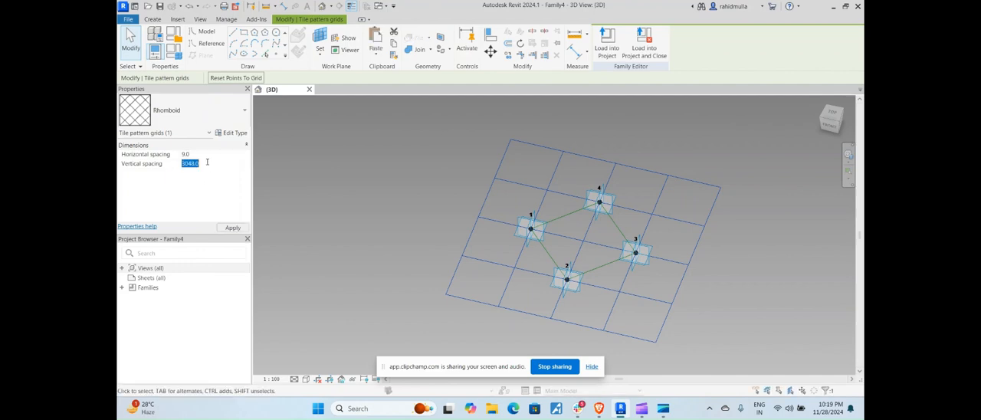
pyautogui.write('18')
pyautogui.click(233, 228)
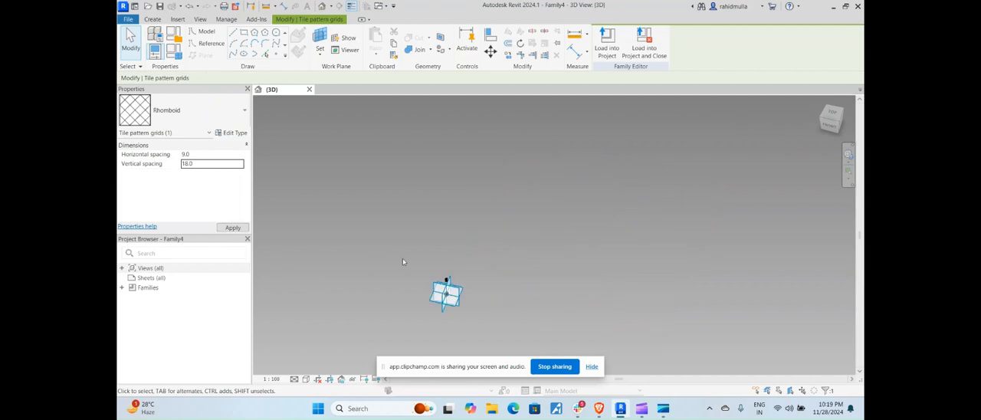
# Examine the resized rhomboid grid with its four numbered adaptive points and the reference lines joining them
pyautogui.scroll(5, 384, 289)
pyautogui.moveTo(452, 272); pyautogui.dragTo(539, 230, button='middle')
pyautogui.scroll(4, 393, 260)
pyautogui.scroll(4, 393, 260)
pyautogui.moveTo(344, 237); pyautogui.dragTo(403, 222, button='middle')
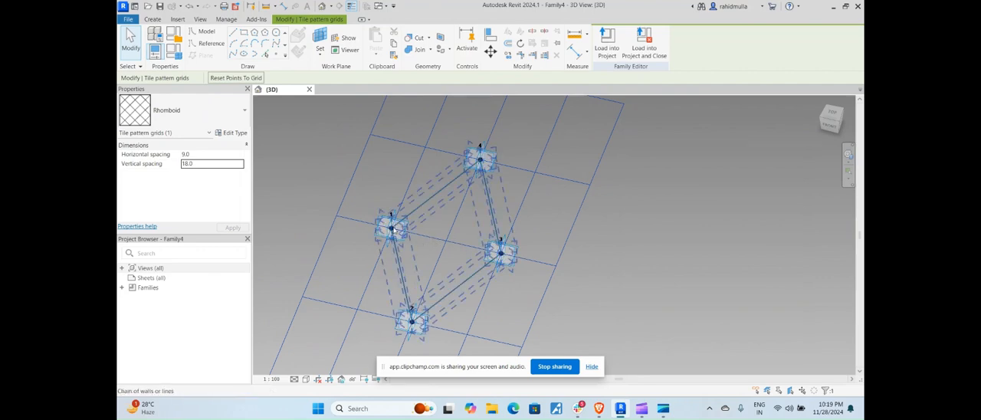
pyautogui.keyDown('shift'); pyautogui.moveTo(450, 249); pyautogui.dragTo(464, 256, button='middle'); pyautogui.keyUp('shift')
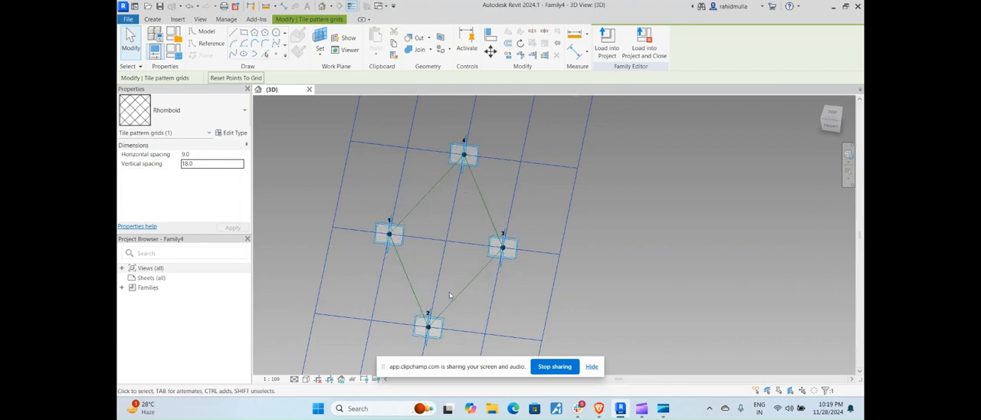
pyautogui.keyDown('shift'); pyautogui.moveTo(452, 296); pyautogui.dragTo(595, 264, button='middle'); pyautogui.keyUp('shift')
pyautogui.keyDown('shift'); pyautogui.moveTo(489, 304); pyautogui.dragTo(431, 295, button='middle'); pyautogui.keyUp('shift')
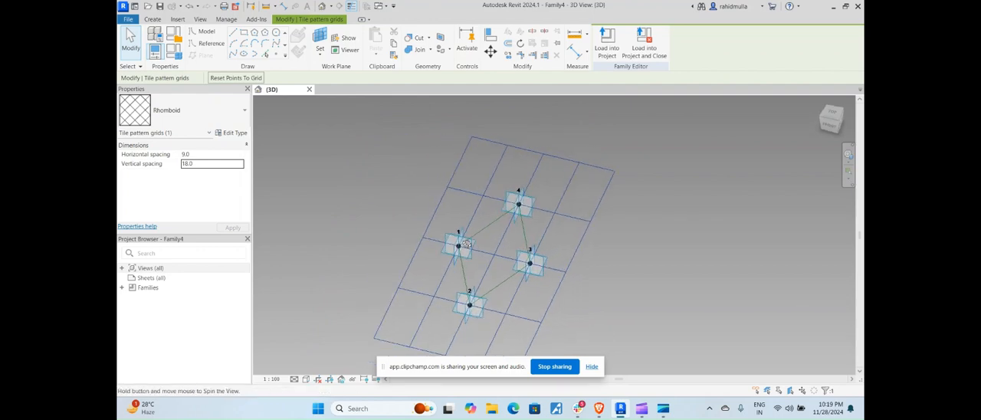
pyautogui.scroll(2, 475, 232)
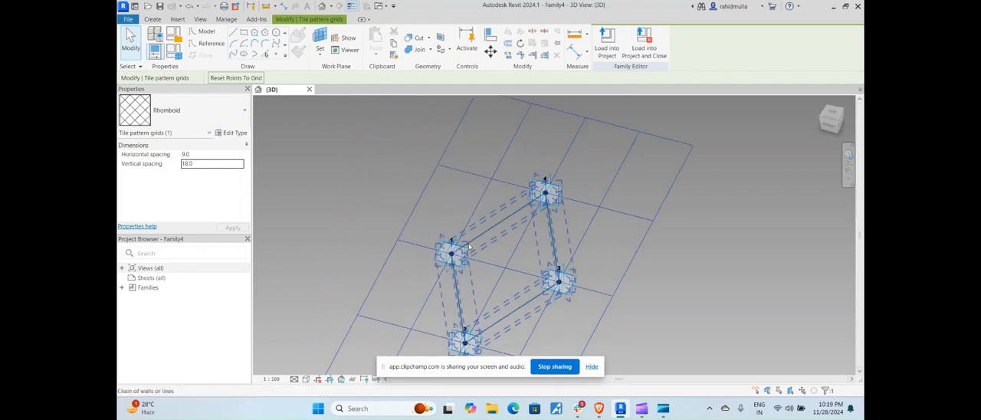
pyautogui.moveTo(473, 315); pyautogui.dragTo(475, 299, button='middle')
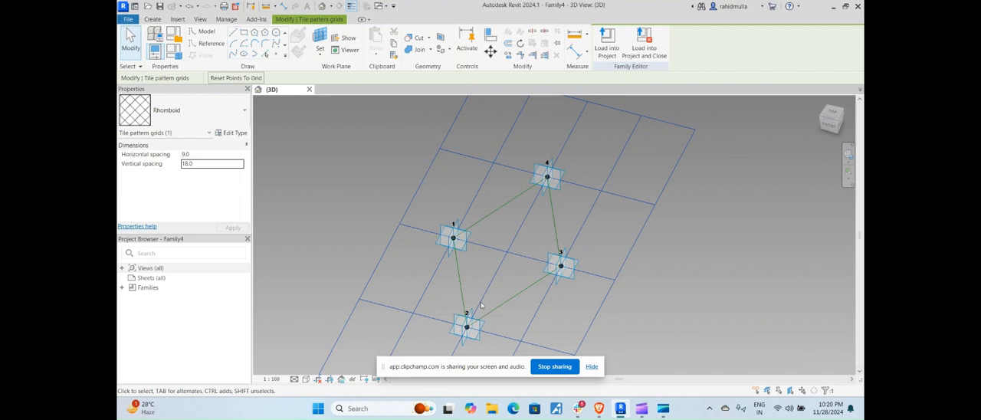
pyautogui.scroll(2, 457, 244)
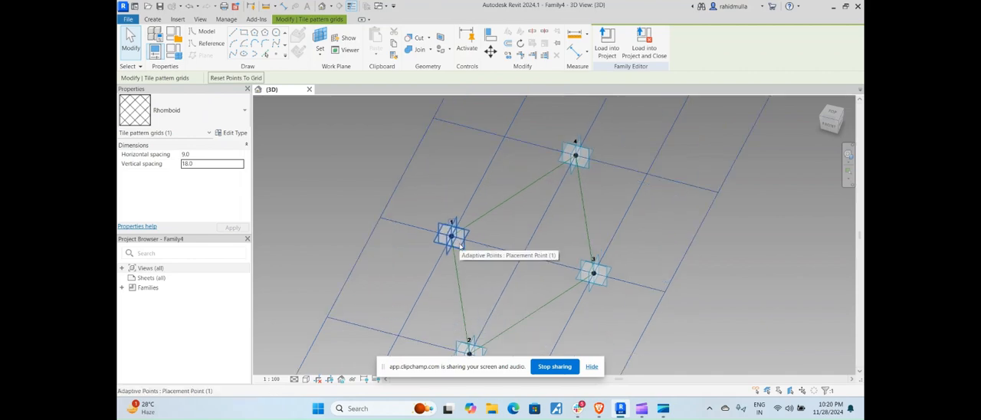
pyautogui.scroll(-2, 500, 234)
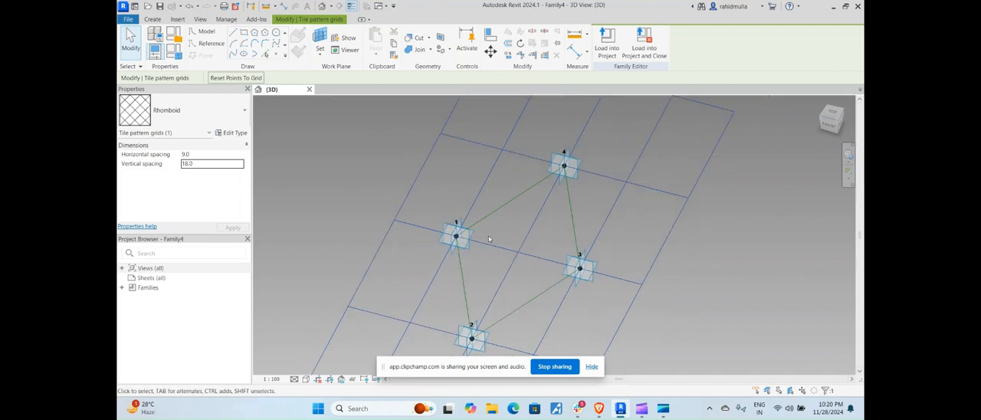
pyautogui.moveTo(500, 233); pyautogui.dragTo(513, 203, button='middle')
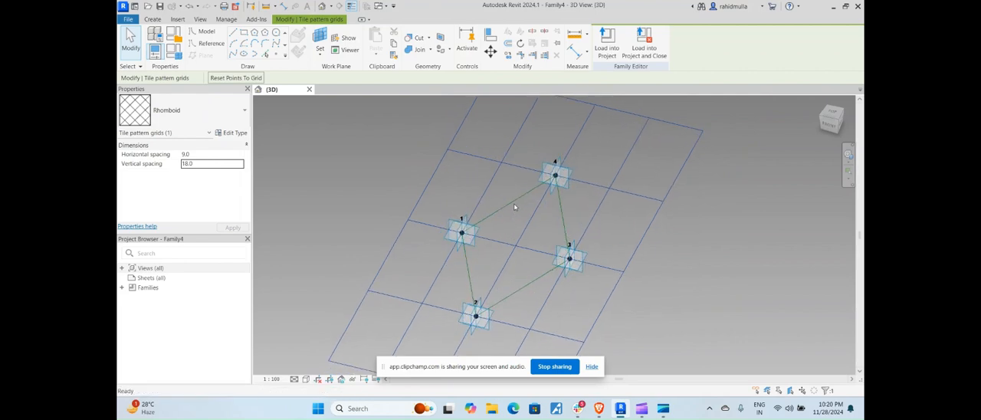
pyautogui.press('Escape')
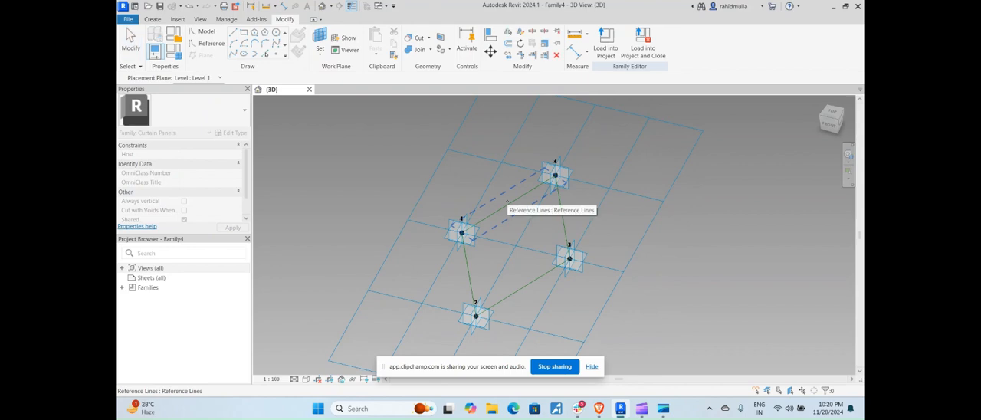
# Place a reference point near the middle of the reference line between adaptive points 1 and 4
pyautogui.scroll(3, 505, 201)
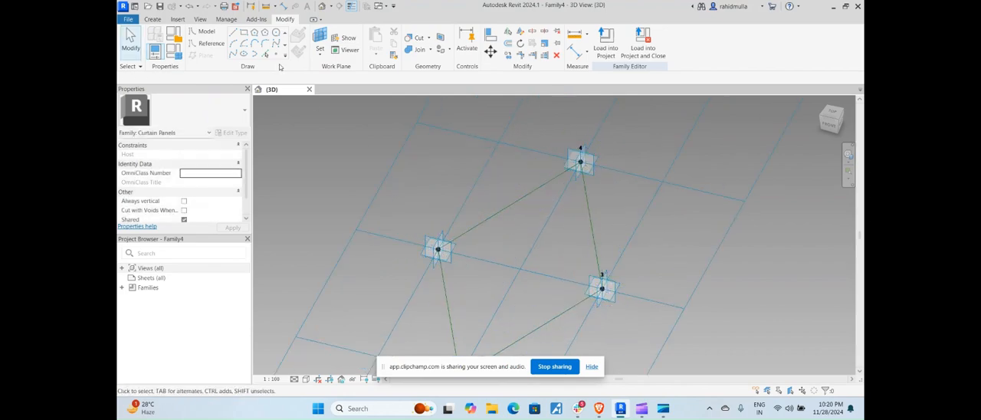
pyautogui.click(276, 55)
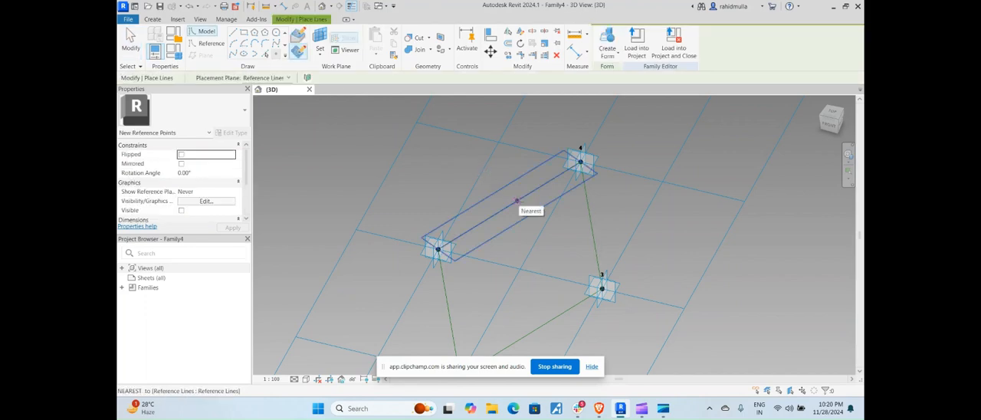
pyautogui.click(517, 201)
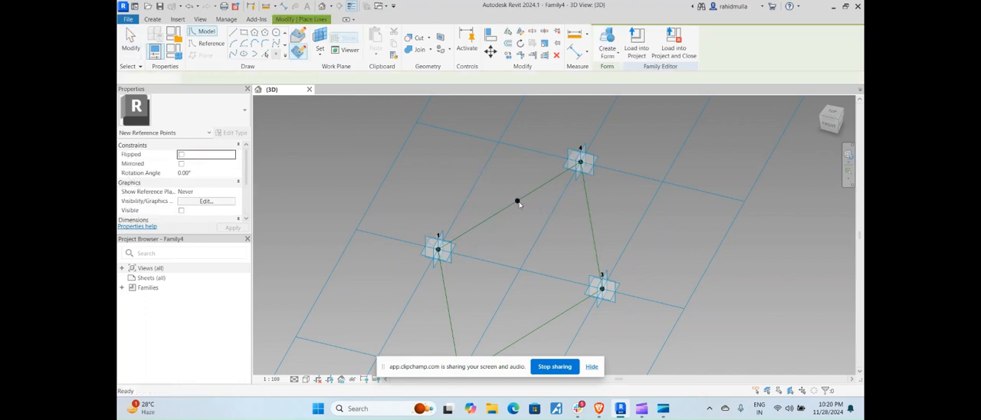
pyautogui.press('Escape')
pyautogui.press('Escape')
# Draw a model-line rectangle about 2 mm wide and 2.6 mm high on the reference point's vertical plane, starting at the point
pyautogui.scroll(4, 517, 201)
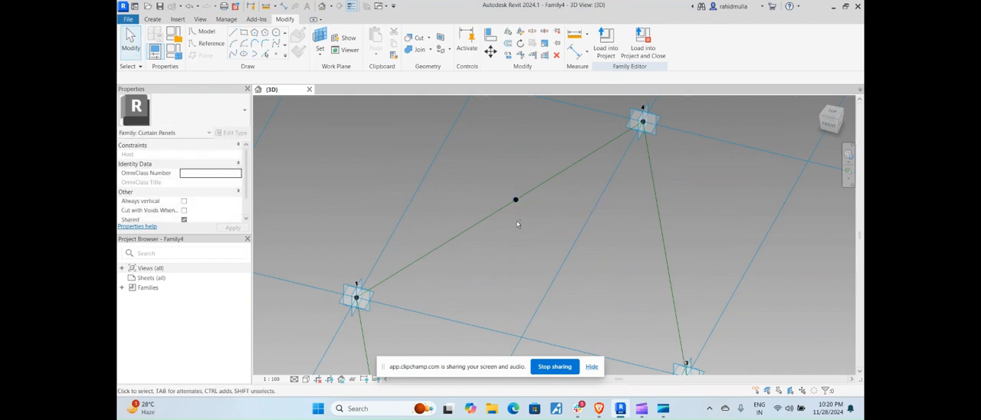
pyautogui.keyDown('shift'); pyautogui.moveTo(517, 220); pyautogui.dragTo(527, 212, button='middle'); pyautogui.keyUp('shift')
pyautogui.press('Tab')
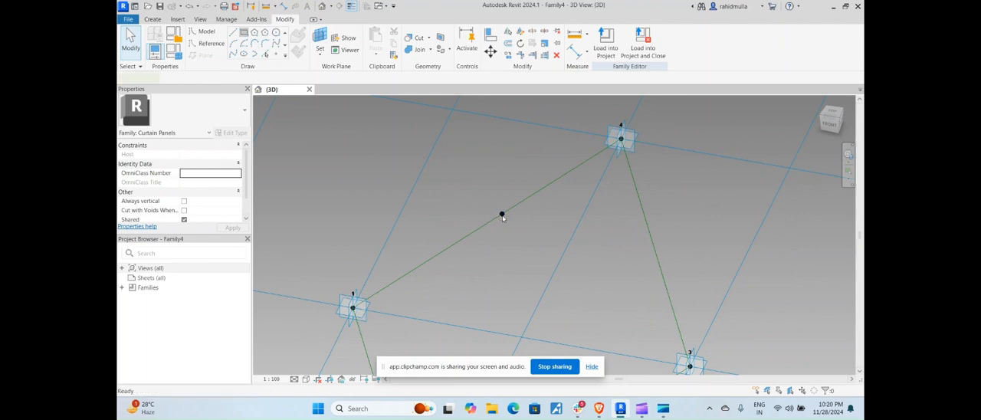
pyautogui.press('l')
pyautogui.press('i')
pyautogui.click(501, 215)
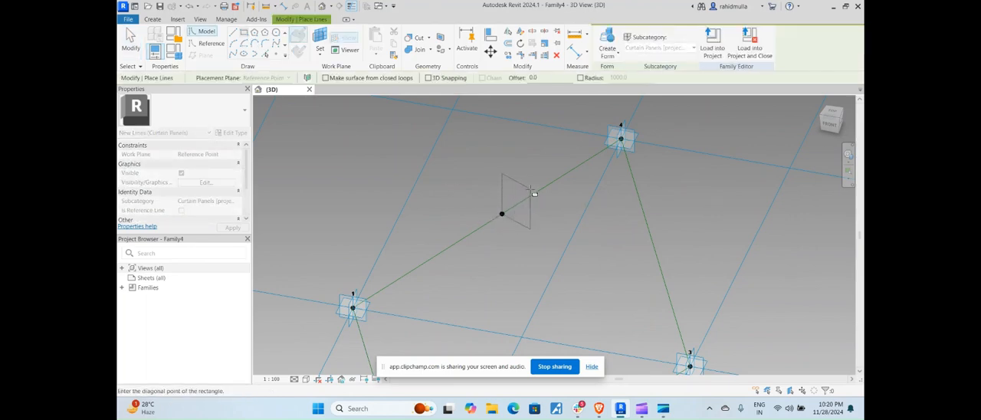
pyautogui.click(531, 190)
pyautogui.press('Escape')
pyautogui.press('Escape')
# Set the height of the rectangle at the reference point to 1 mm by moving its upper line
pyautogui.scroll(2, 512, 205)
pyautogui.keyDown('shift'); pyautogui.moveTo(511, 205); pyautogui.dragTo(476, 184, button='middle'); pyautogui.keyUp('shift')
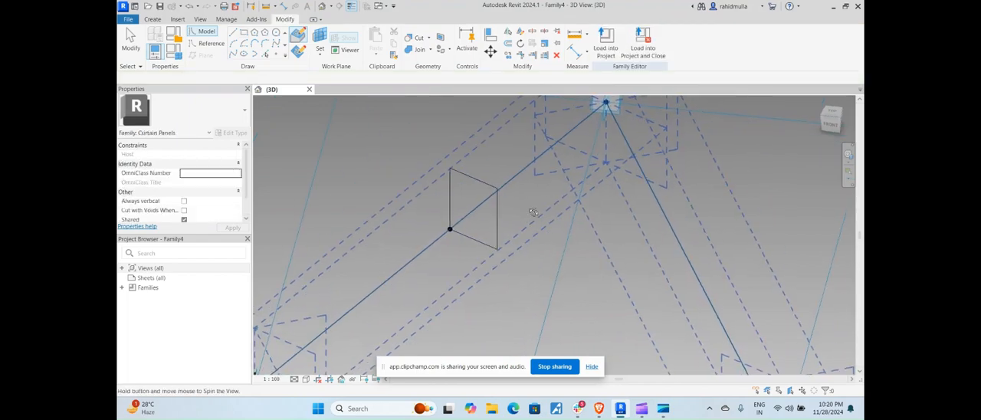
pyautogui.click(478, 182)
pyautogui.click(508, 227)
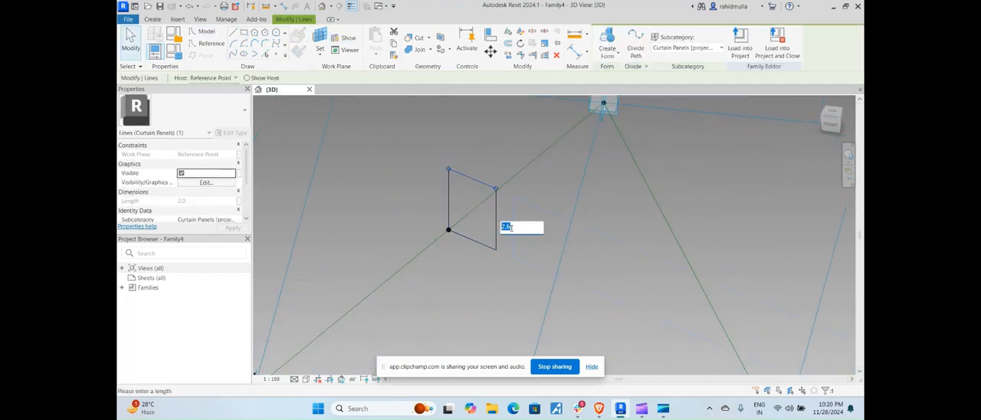
pyautogui.write('1')
pyautogui.press('Return')
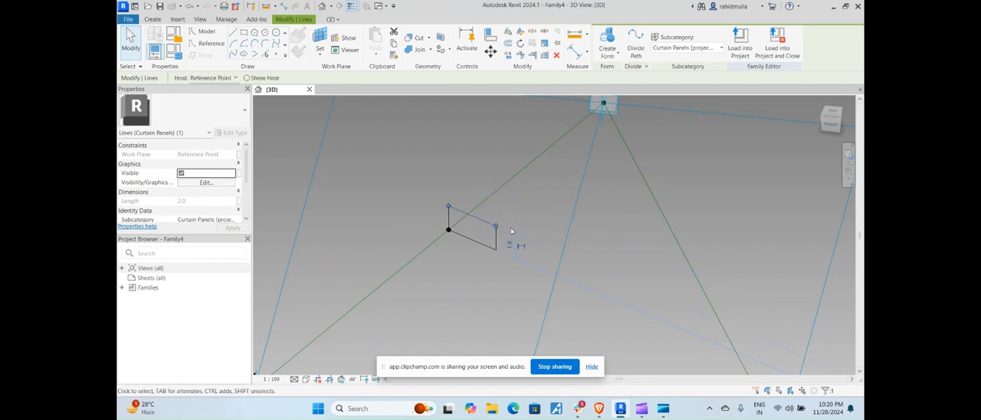
pyautogui.scroll(3, 512, 232)
pyautogui.press('Escape')
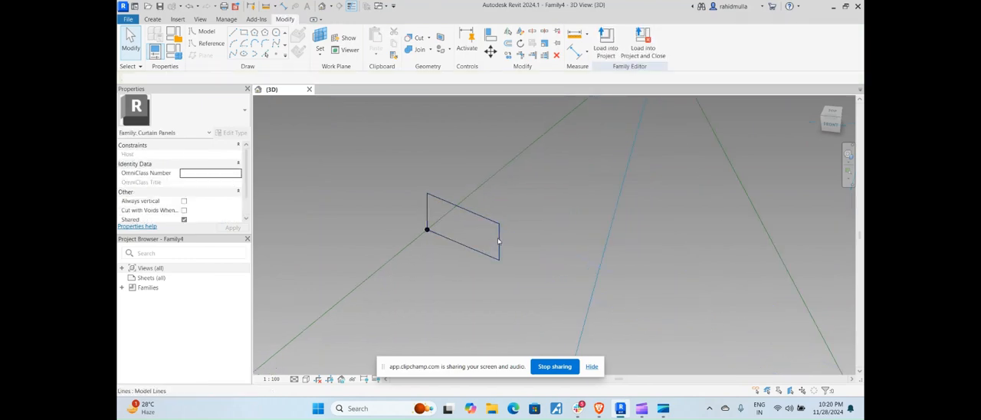
# Set the rectangle's width to 1 mm by moving its vertical line opposite the reference point
pyautogui.click(498, 242)
pyautogui.click(469, 257)
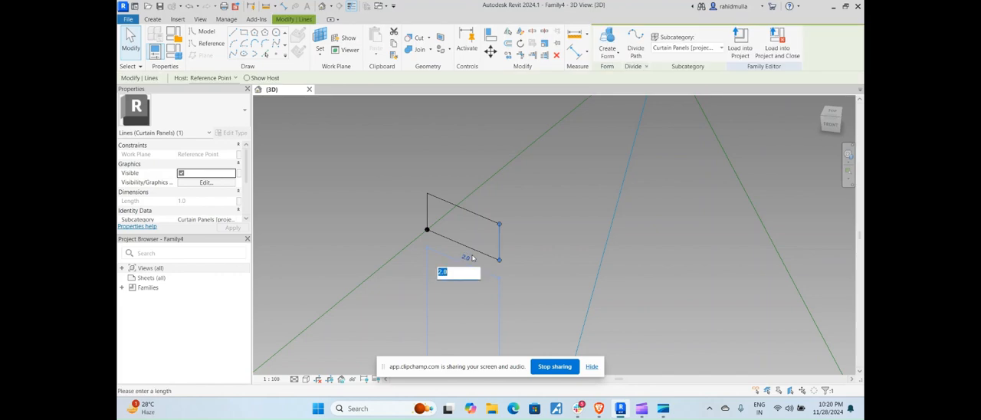
pyautogui.write('1')
pyautogui.press('Return')
# Create a solid form from the rectangle profile along the chain of four reference lines
pyautogui.scroll(-5, 508, 213)
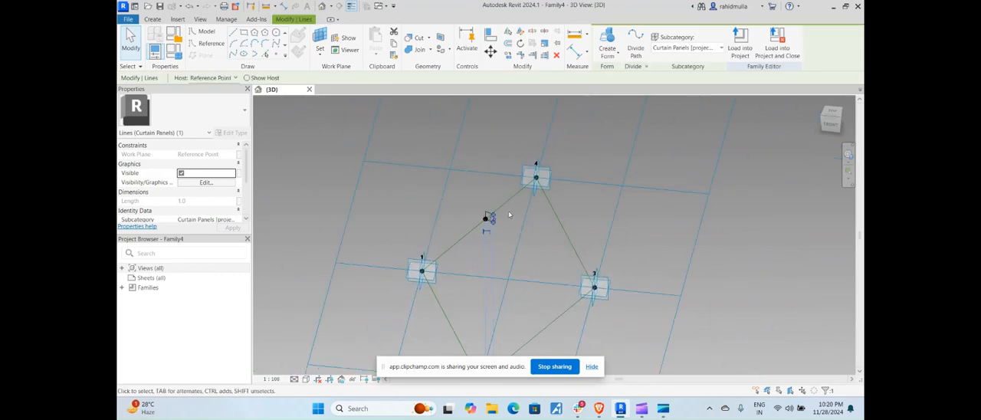
pyautogui.click(509, 213)
pyautogui.press('Tab')
pyautogui.click(490, 220)
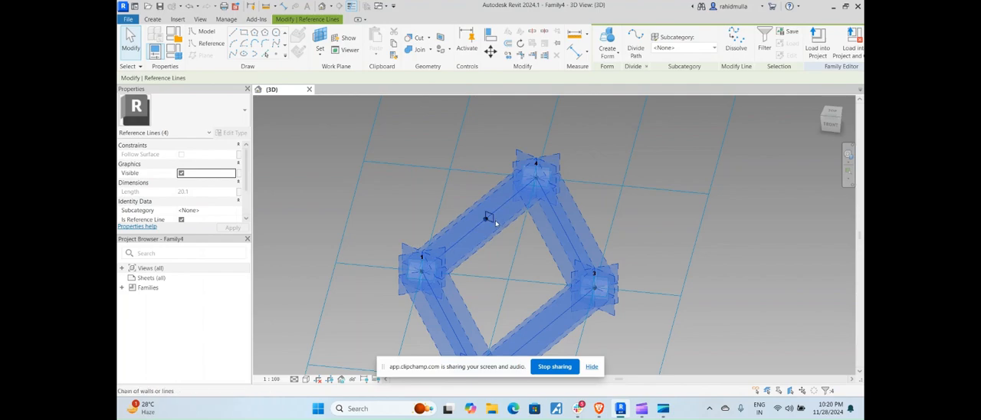
pyautogui.keyDown('ctrl'); pyautogui.click(494, 221); pyautogui.keyUp('ctrl')
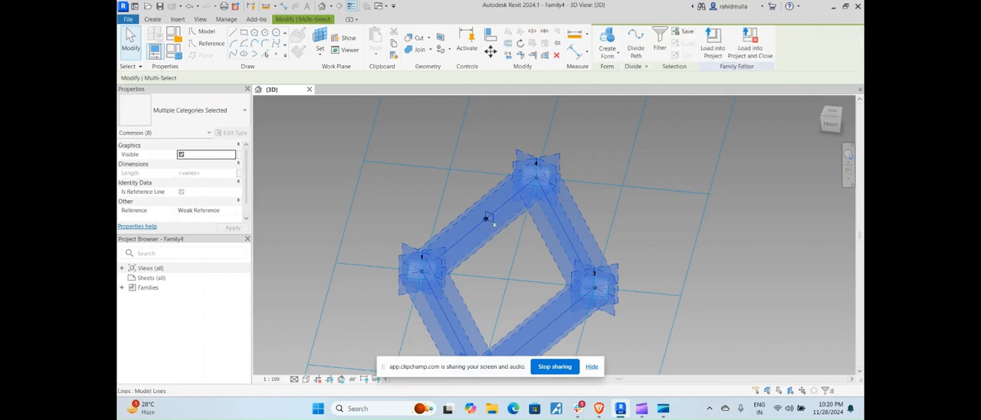
pyautogui.scroll(5, 495, 221)
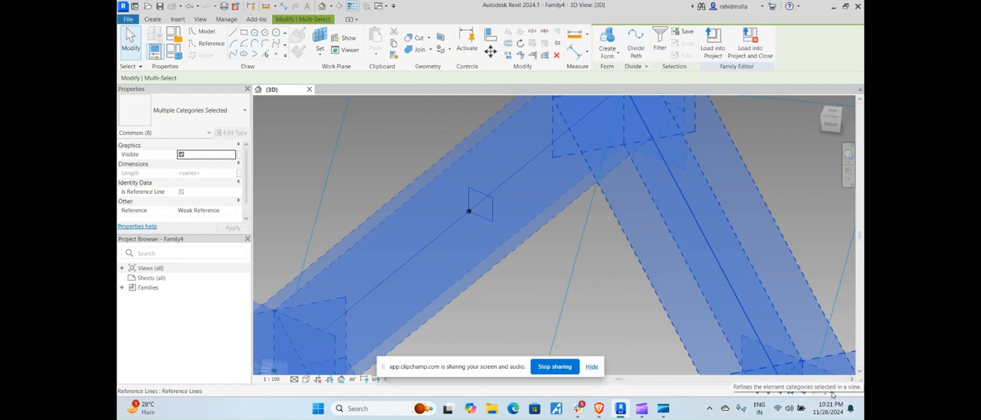
pyautogui.click(617, 53)
pyautogui.click(622, 71)
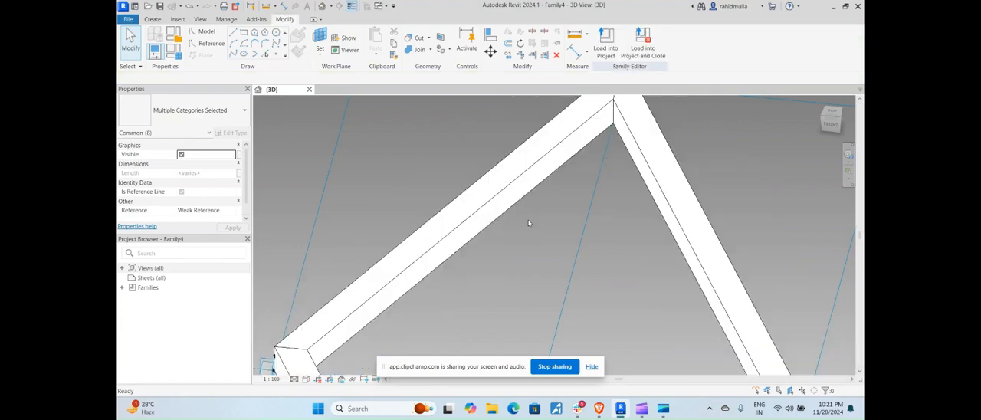
pyautogui.scroll(-5, 527, 217)
pyautogui.keyDown('shift'); pyautogui.moveTo(541, 256); pyautogui.dragTo(516, 292, button='middle'); pyautogui.keyUp('shift')
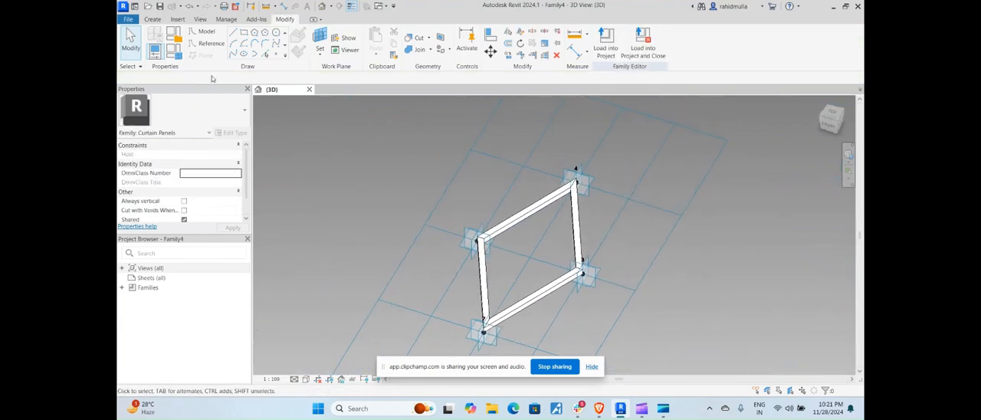
# Start a new family and browse to the English folder under Family Templates for its template
pyautogui.click(134, 7)
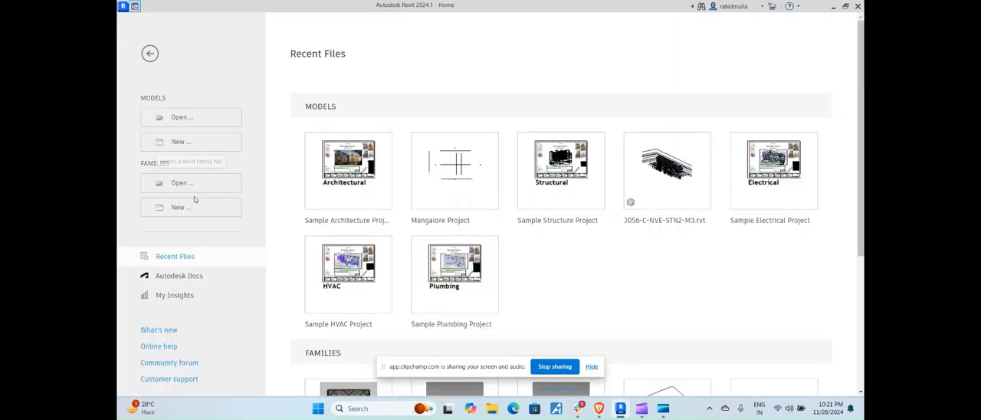
pyautogui.click(224, 202)
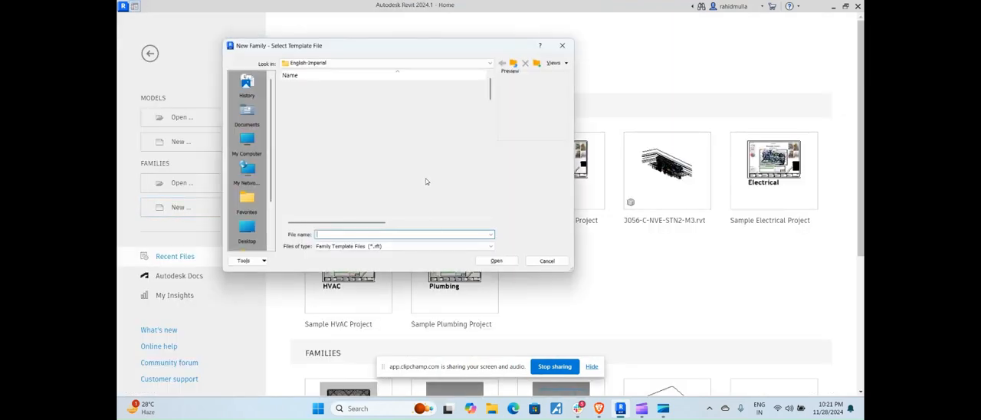
pyautogui.scroll(-15, 337, 154)
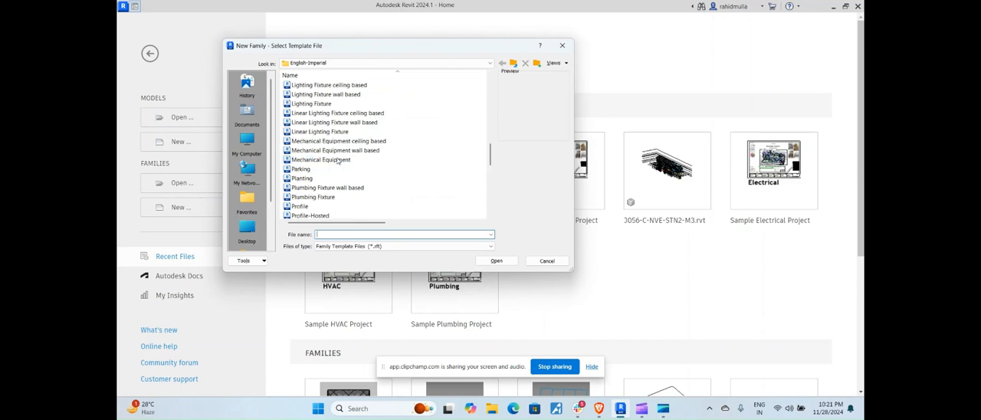
pyautogui.scroll(-5, 338, 159)
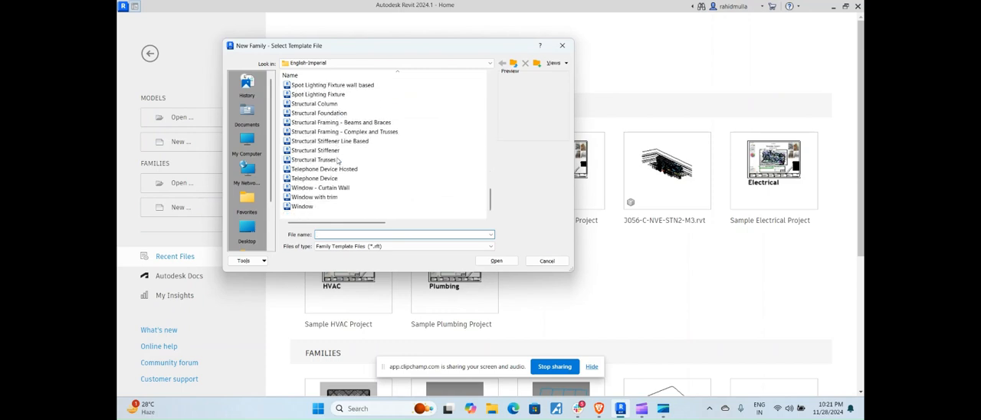
pyautogui.scroll(4, 337, 160)
pyautogui.scroll(10, 338, 159)
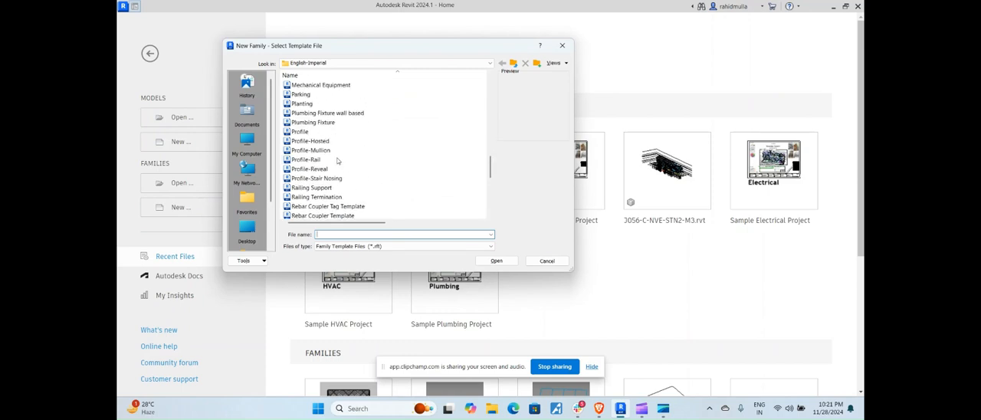
pyautogui.click(345, 62)
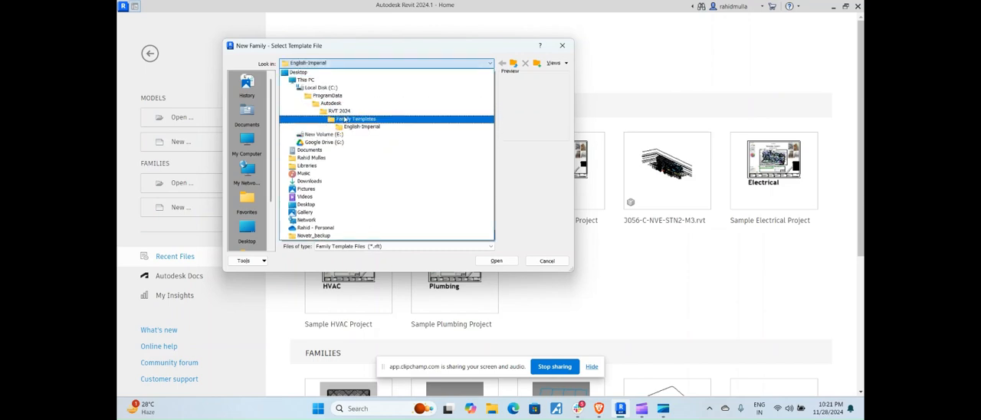
pyautogui.click(345, 121)
pyautogui.doubleClick(309, 105)
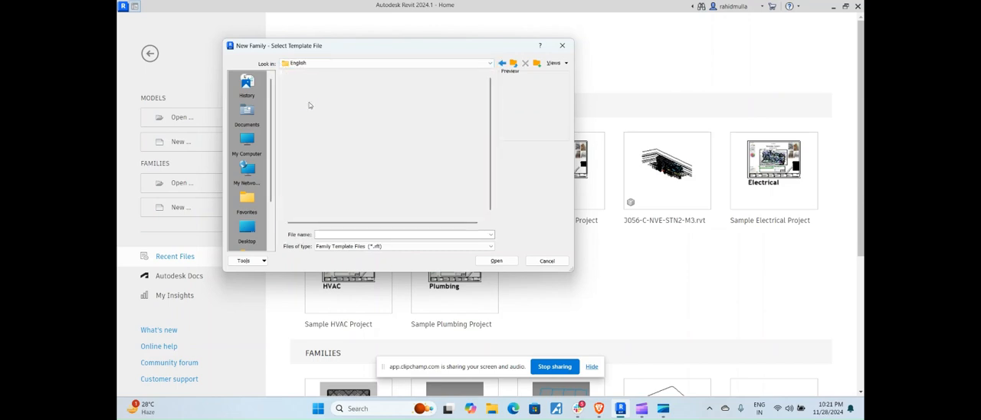
# Create the new family from the Metric Generic Model Adaptive template
pyautogui.scroll(-8, 318, 160)
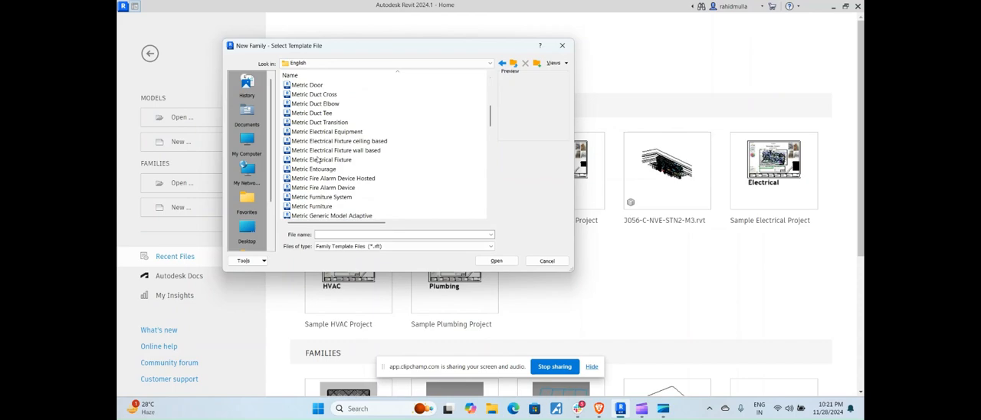
pyautogui.scroll(-3, 320, 158)
pyautogui.click(359, 132)
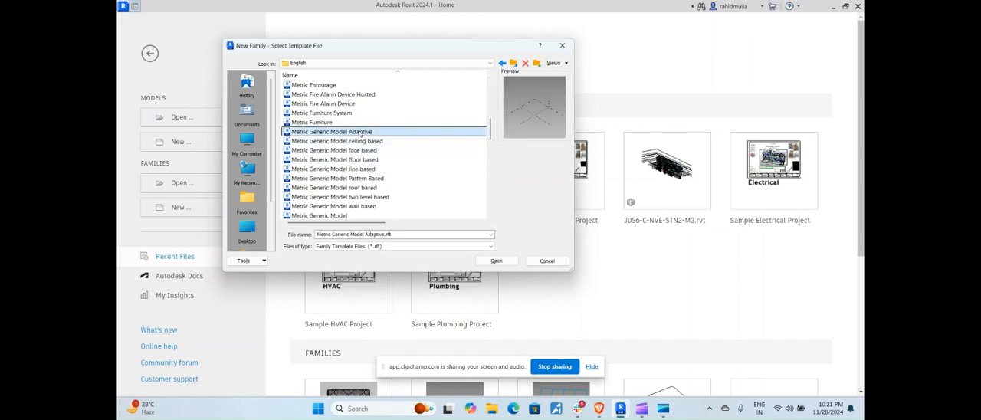
pyautogui.click(496, 261)
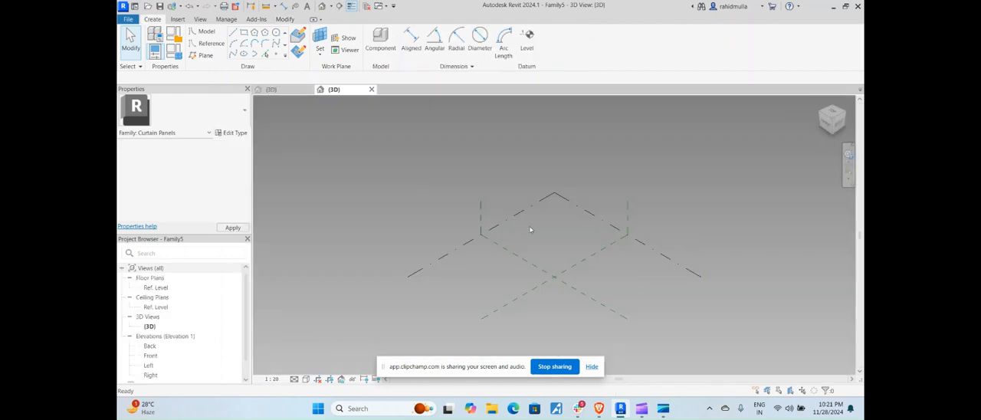
pyautogui.keyDown('shift'); pyautogui.moveTo(532, 232); pyautogui.dragTo(563, 252, button='middle'); pyautogui.keyUp('shift')
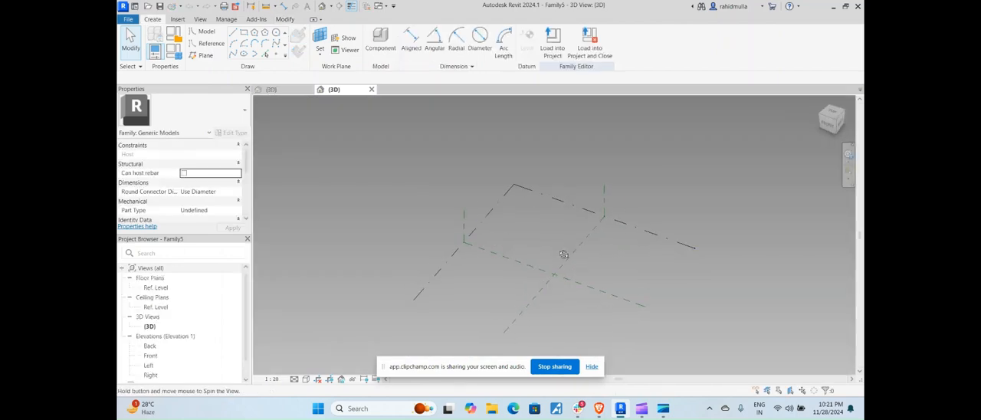
pyautogui.click(270, 89)
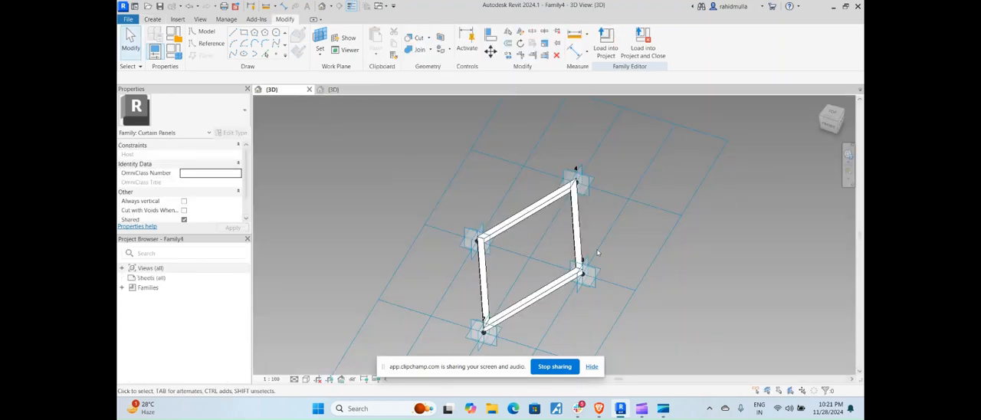
pyautogui.click(330, 90)
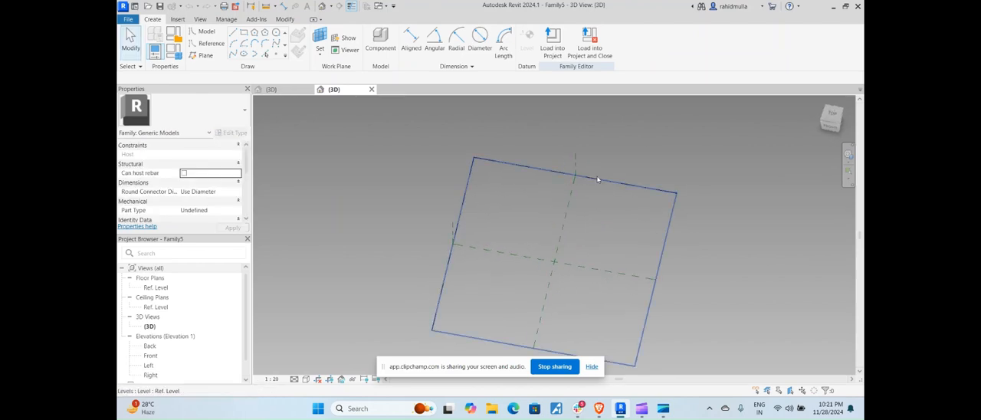
# Copy the Center (Left/Right) reference plane about 1000 mm to each side in the top view, using multiple copies
pyautogui.click(598, 182)
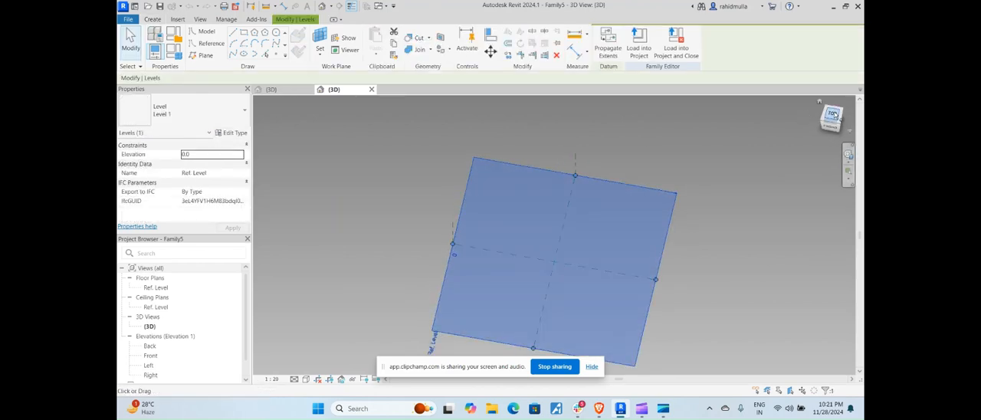
pyautogui.moveTo(563, 256); pyautogui.dragTo(563, 213, button='middle')
pyautogui.click(562, 213)
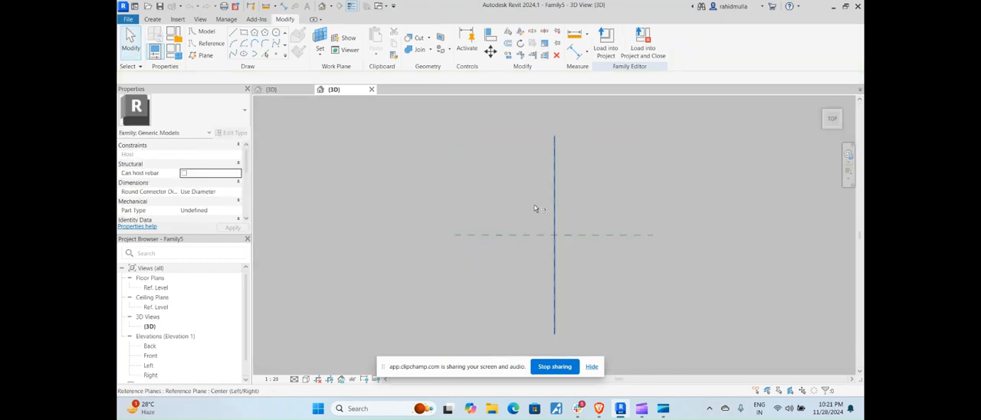
pyautogui.click(557, 201)
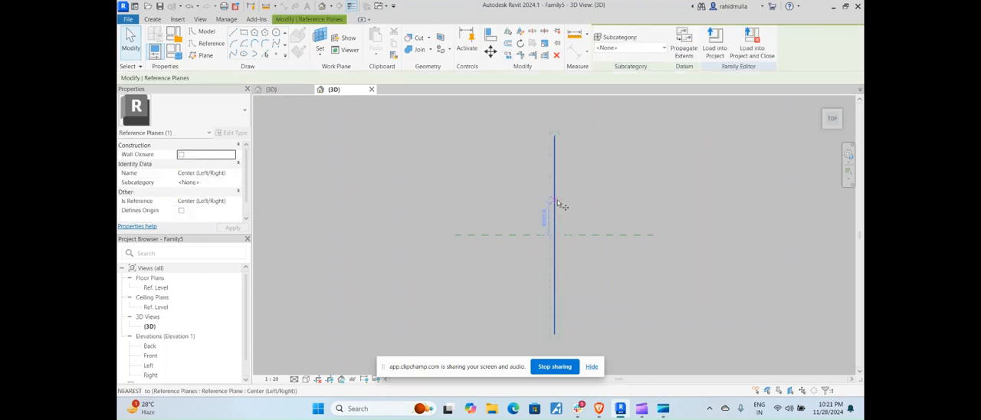
pyautogui.moveTo(561, 202); pyautogui.dragTo(534, 203)
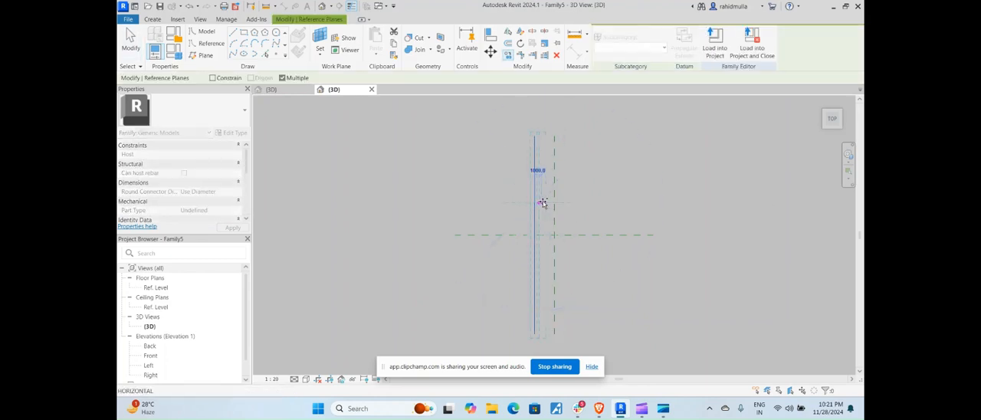
pyautogui.click(575, 202)
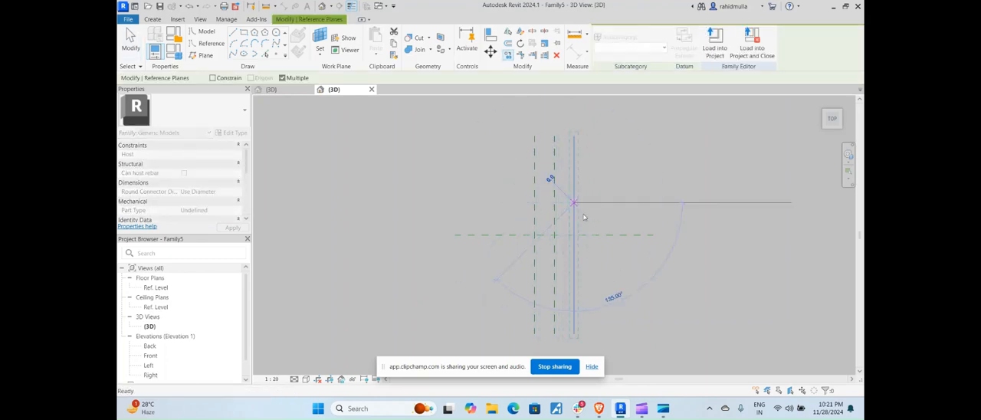
pyautogui.press('Escape')
pyautogui.press('Escape')
# Copy the Center (Front/Back) reference plane 1000 mm toward the back
pyautogui.click(594, 235)
pyautogui.press('c')
pyautogui.press('o')
pyautogui.click(593, 235)
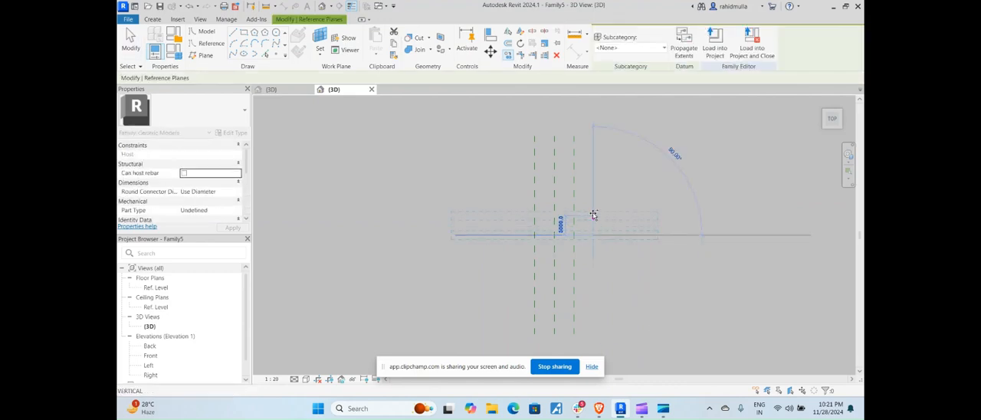
pyautogui.click(593, 215)
pyautogui.press('Escape')
pyautogui.press('Escape')
# Copy the Center (Front/Back) reference plane about 1000 mm toward the front
pyautogui.click(595, 236)
pyautogui.press('c')
pyautogui.press('o')
pyautogui.click(593, 236)
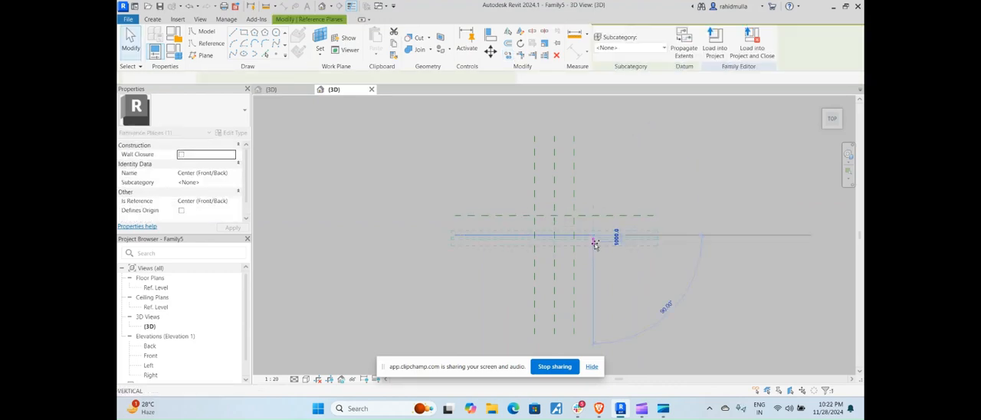
pyautogui.click(593, 255)
pyautogui.press('Escape')
pyautogui.press('Escape')
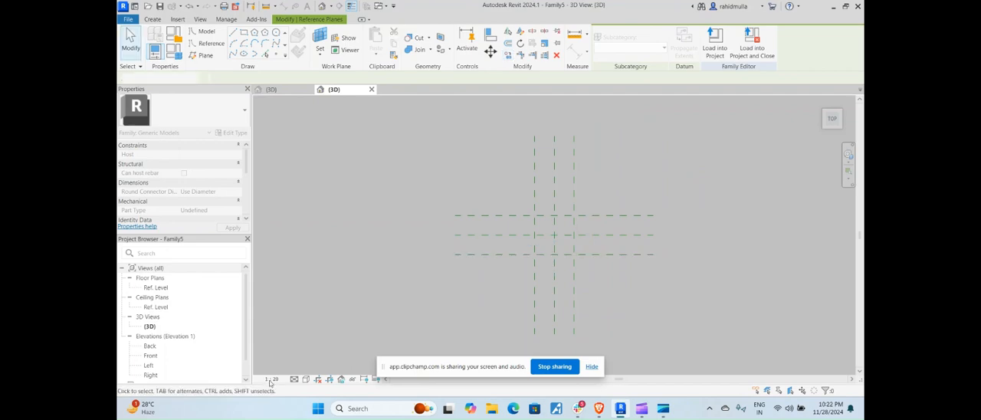
# Set the 3D view's scale to 1:50
pyautogui.click(271, 379)
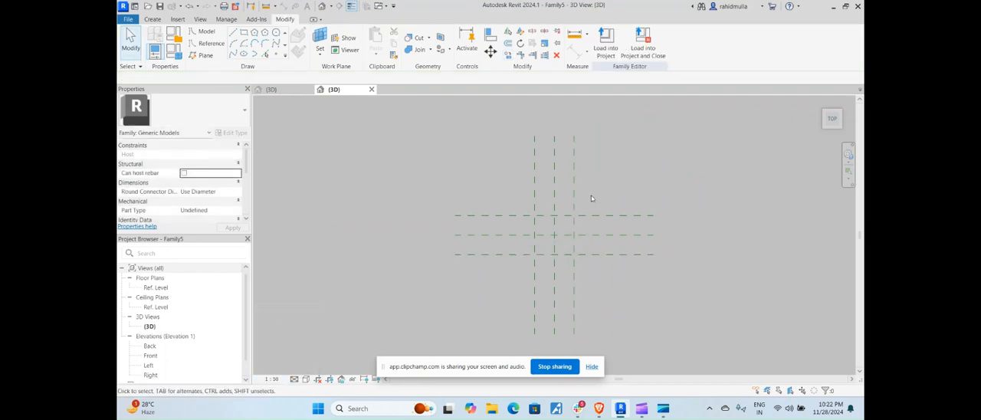
pyautogui.moveTo(591, 198); pyautogui.dragTo(547, 218, button='middle')
pyautogui.keyDown('shift'); pyautogui.moveTo(556, 256); pyautogui.dragTo(529, 186, button='middle'); pyautogui.keyUp('shift')
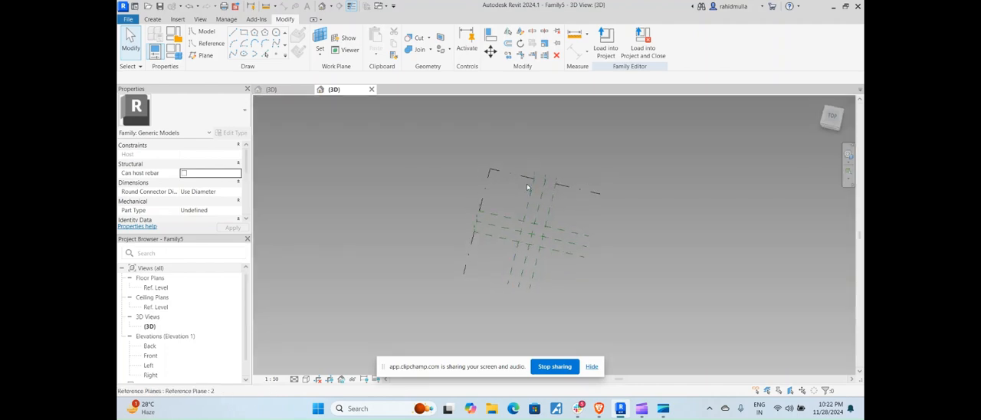
pyautogui.click(529, 184)
pyautogui.click(831, 115)
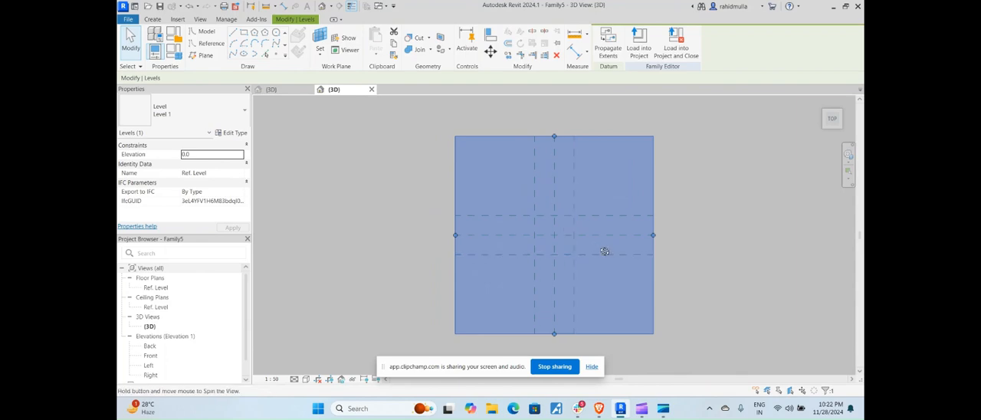
pyautogui.keyDown('shift'); pyautogui.moveTo(605, 251); pyautogui.dragTo(578, 198, button='middle'); pyautogui.keyUp('shift')
pyautogui.click(578, 195)
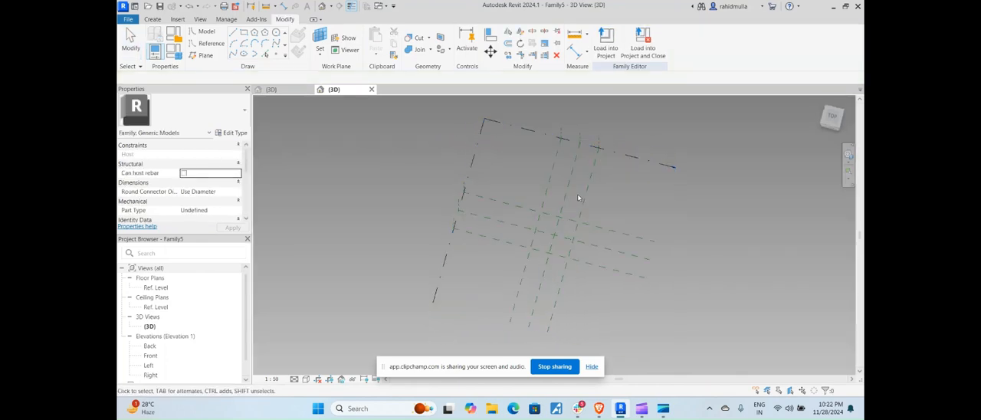
# Dimension the three left/right reference planes with one aligned dimension chain and make its segments equal
pyautogui.click(532, 135)
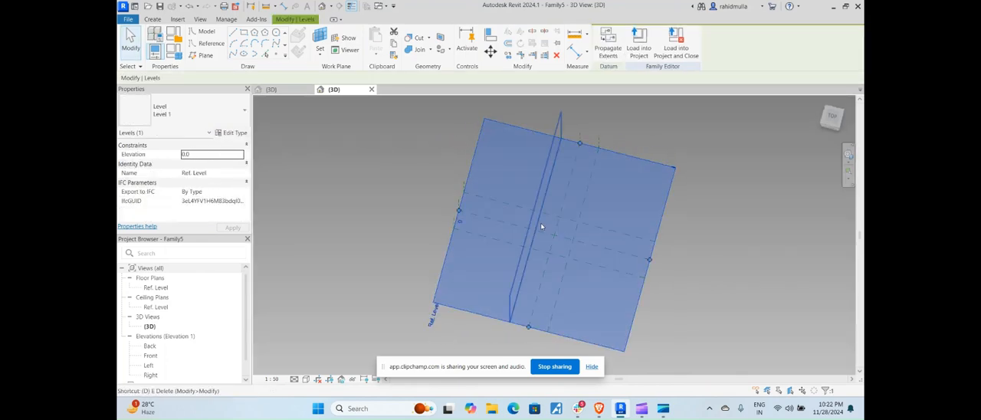
pyautogui.press('i')
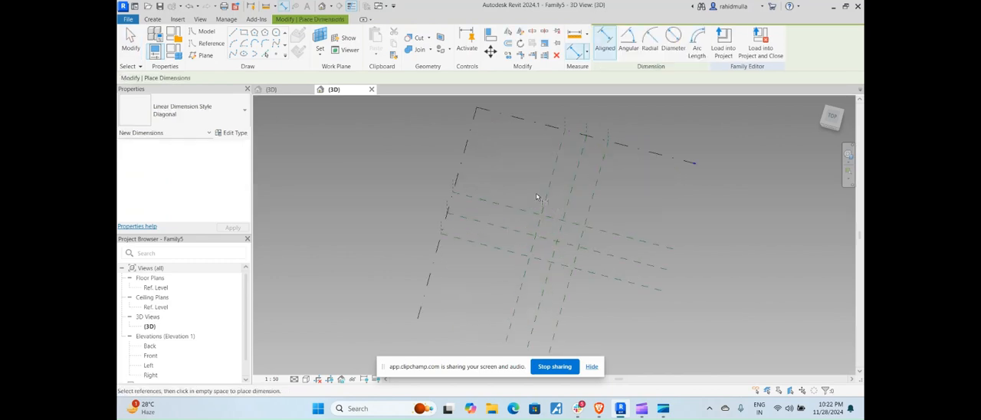
pyautogui.scroll(1, 535, 192)
pyautogui.click(550, 194)
pyautogui.click(574, 200)
pyautogui.click(599, 206)
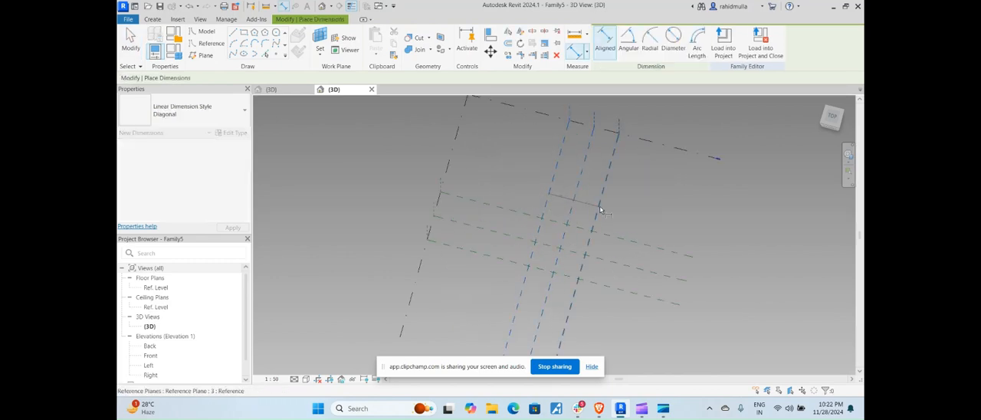
pyautogui.click(629, 205)
pyautogui.scroll(2, 569, 184)
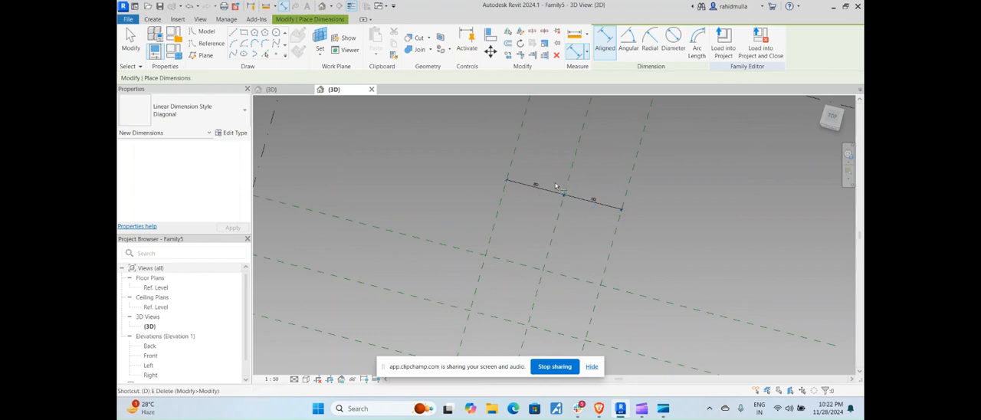
# Dimension the overall distance between the outer left/right planes and label it with a new instance parameter named Length
pyautogui.click(514, 155)
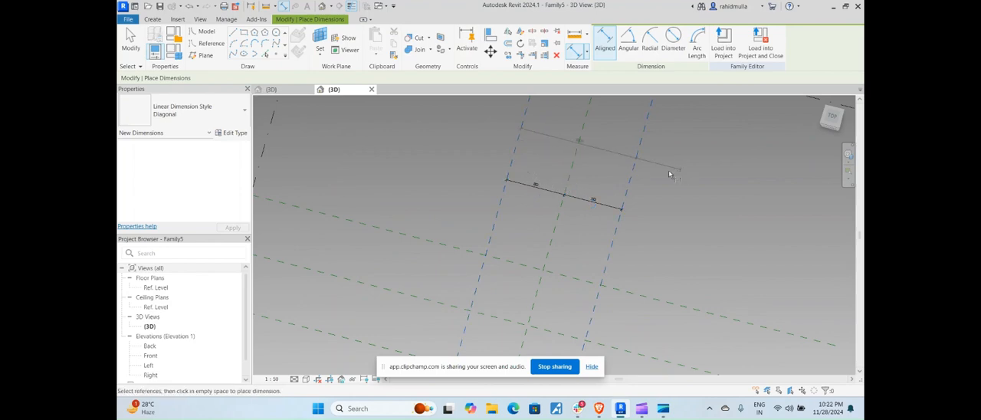
pyautogui.scroll(-2, 611, 176)
pyautogui.press('Escape')
pyautogui.click(622, 162)
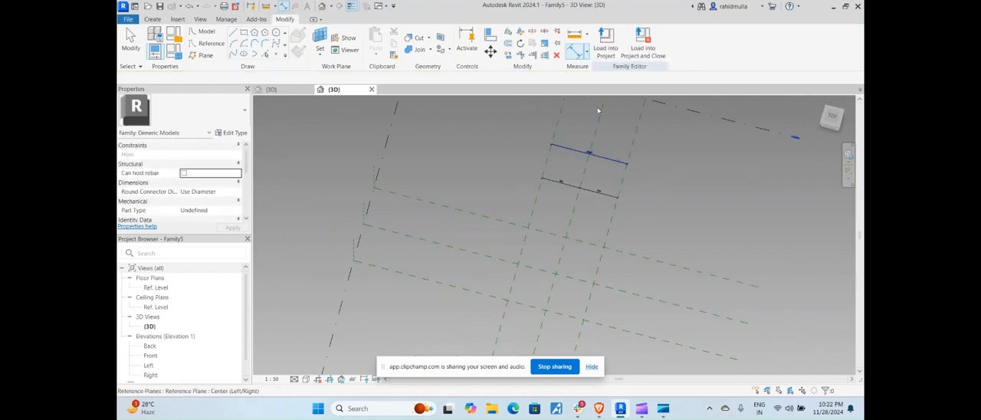
pyautogui.click(695, 41)
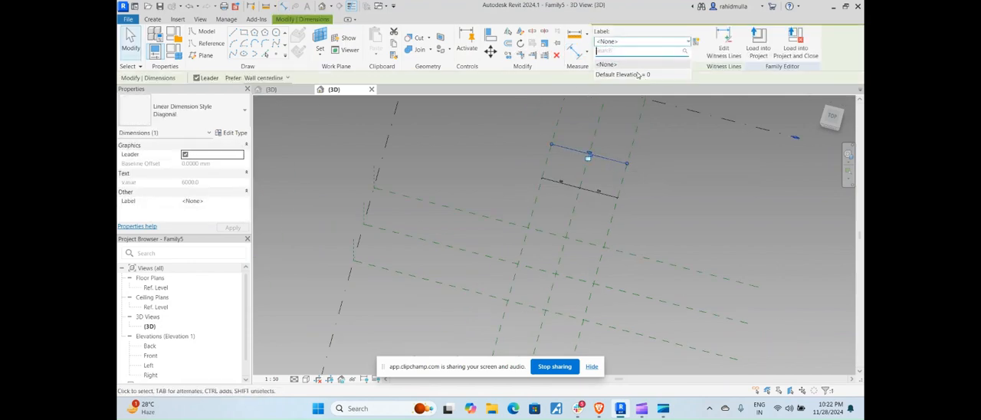
pyautogui.click(696, 41)
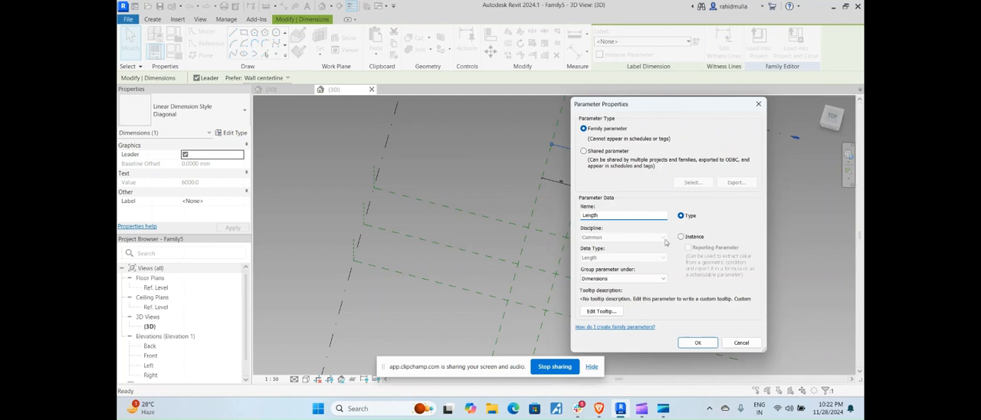
pyautogui.click(698, 342)
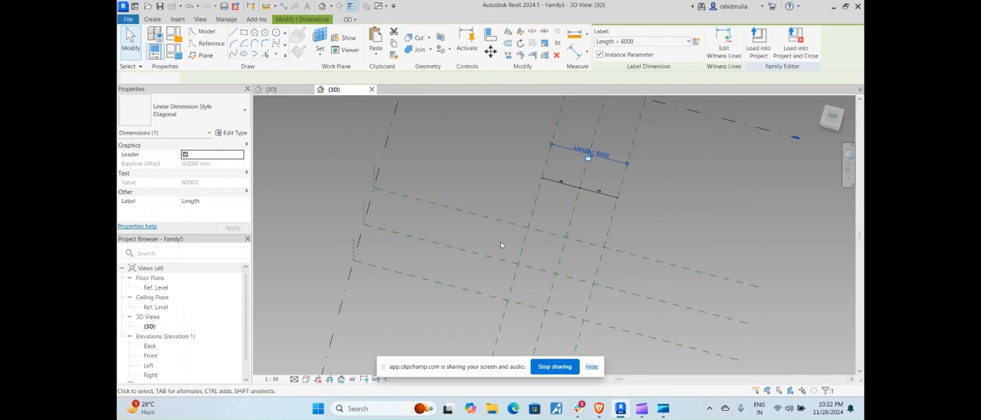
# Dimension the three front/back reference planes with one aligned dimension chain and make its segments equal
pyautogui.click(486, 217)
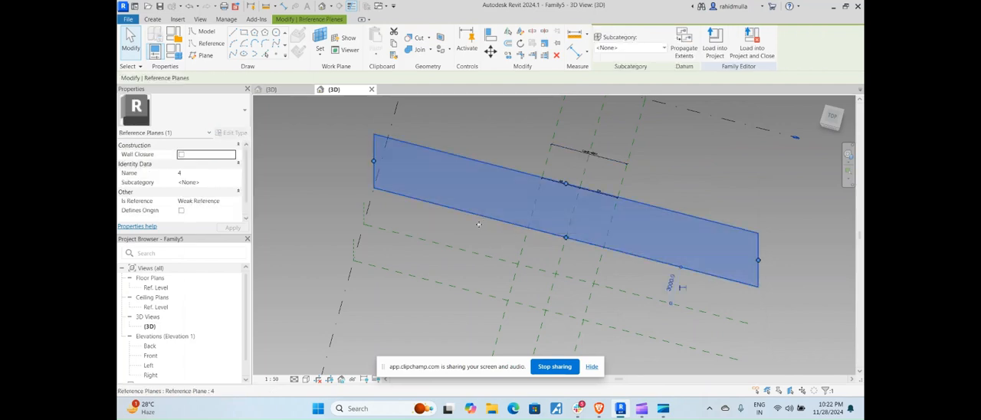
pyautogui.click(396, 240)
pyautogui.click(341, 291)
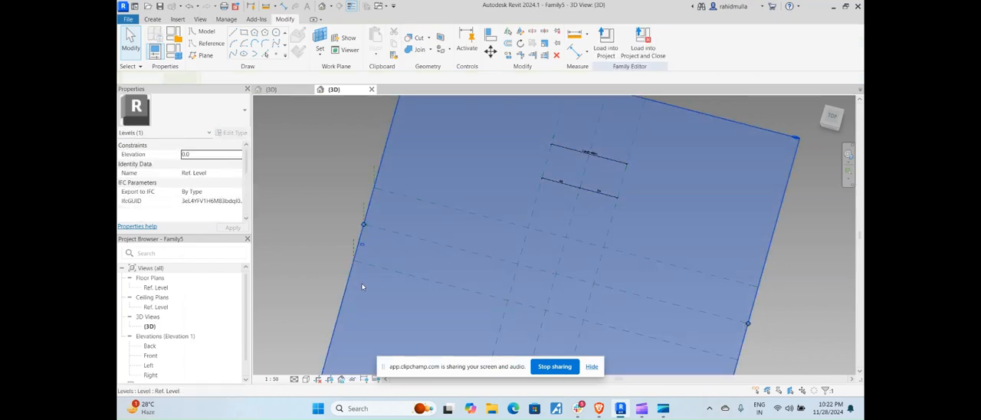
pyautogui.click(362, 284)
pyautogui.press('d')
pyautogui.press('i')
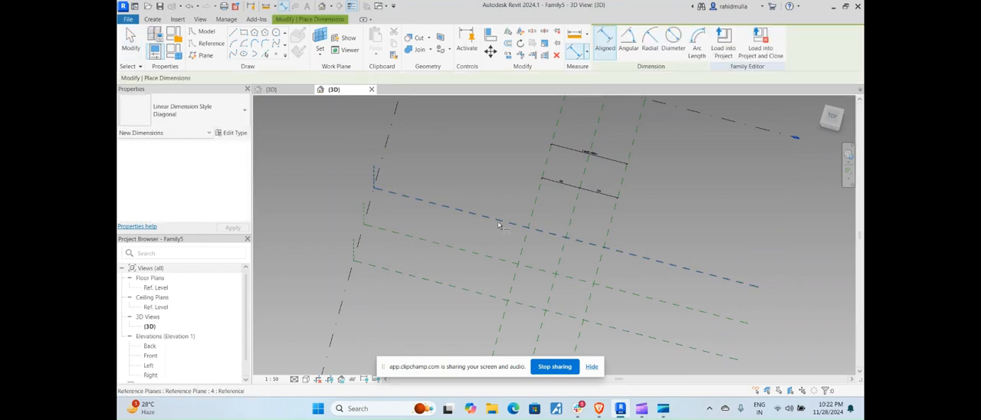
pyautogui.click(472, 290)
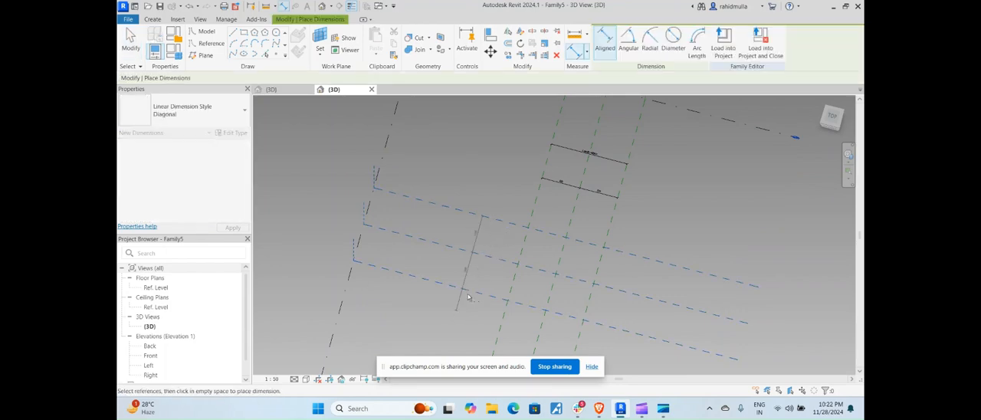
pyautogui.click(462, 299)
# Dimension the overall distance between the outer front/back planes and label it with a new instance parameter named Breadth
pyautogui.click(478, 242)
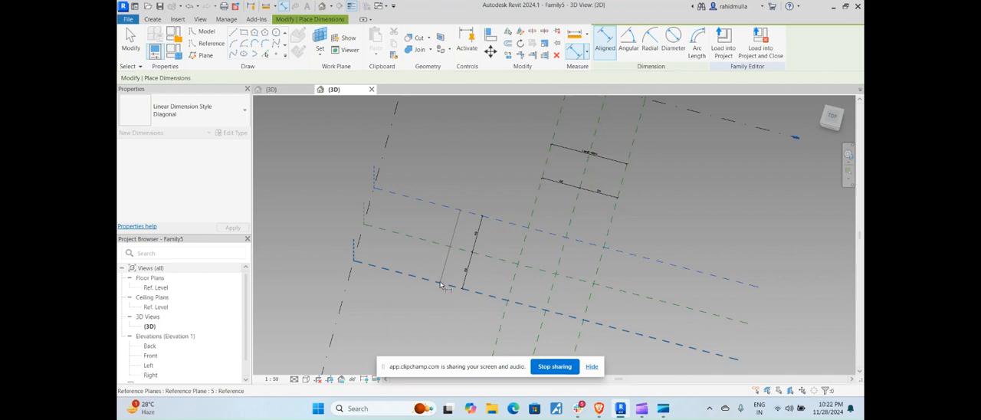
pyautogui.press('Escape')
pyautogui.click(446, 245)
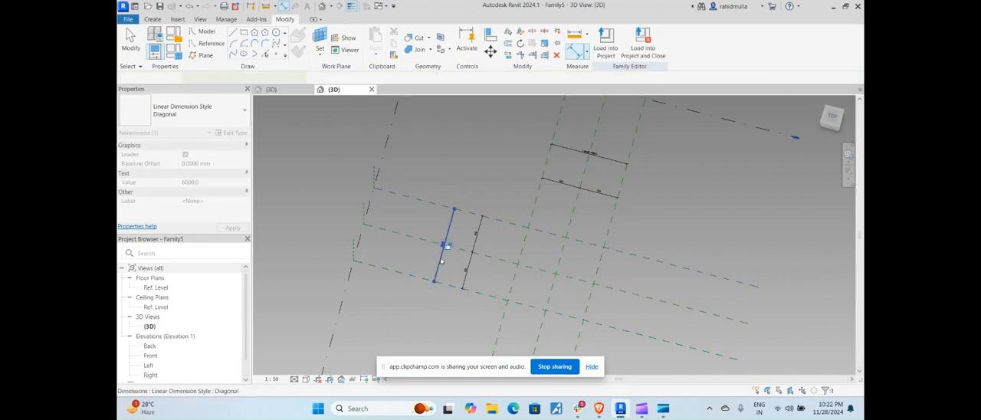
pyautogui.click(695, 41)
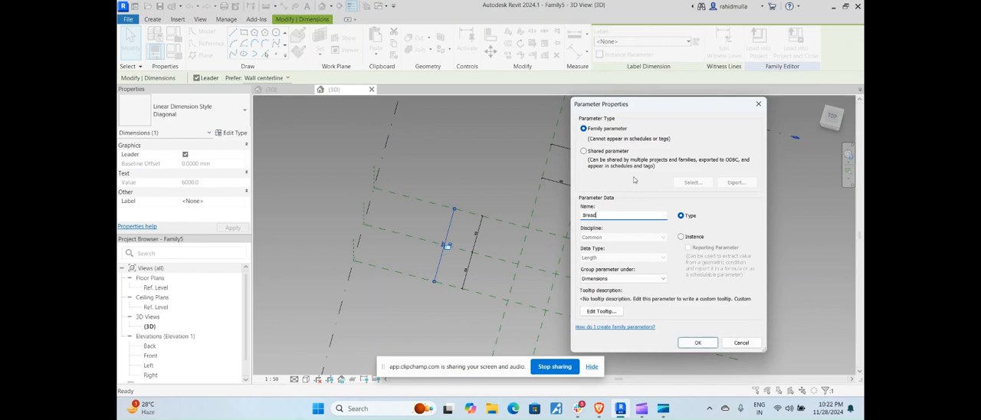
pyautogui.click(680, 237)
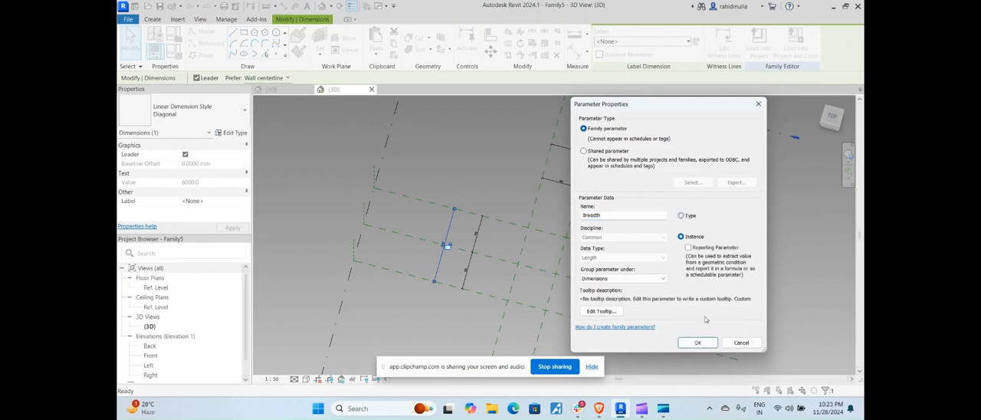
pyautogui.click(697, 342)
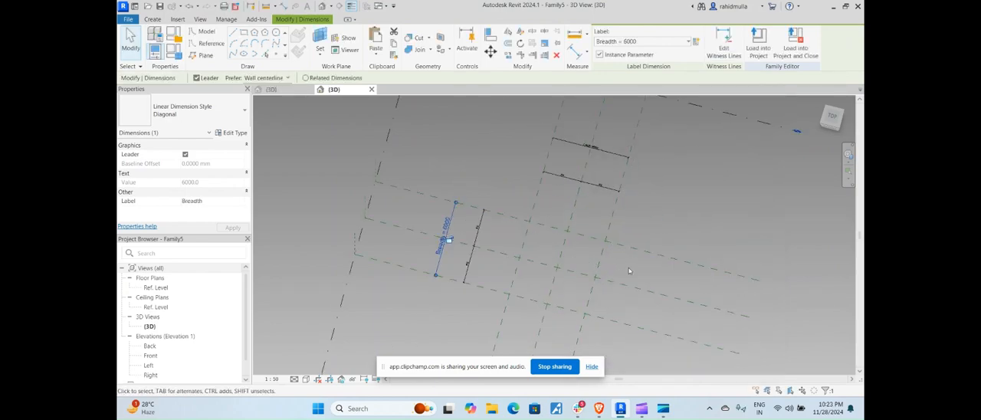
# Set both the Breadth and Length family parameters to 2000 mm
pyautogui.moveTo(321, 132); pyautogui.dragTo(316, 93, button='middle')
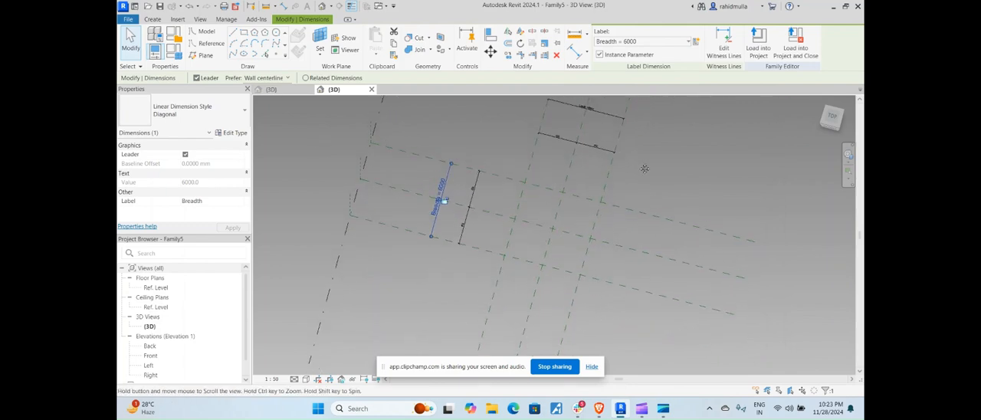
pyautogui.click(175, 55)
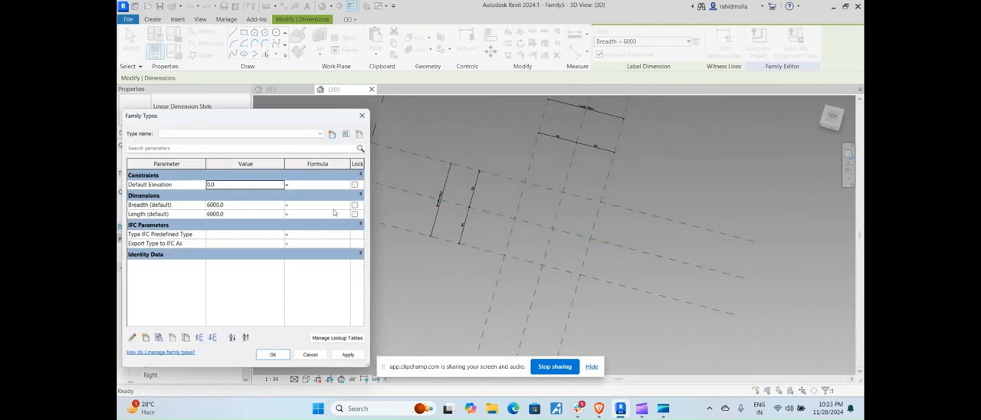
pyautogui.click(251, 206)
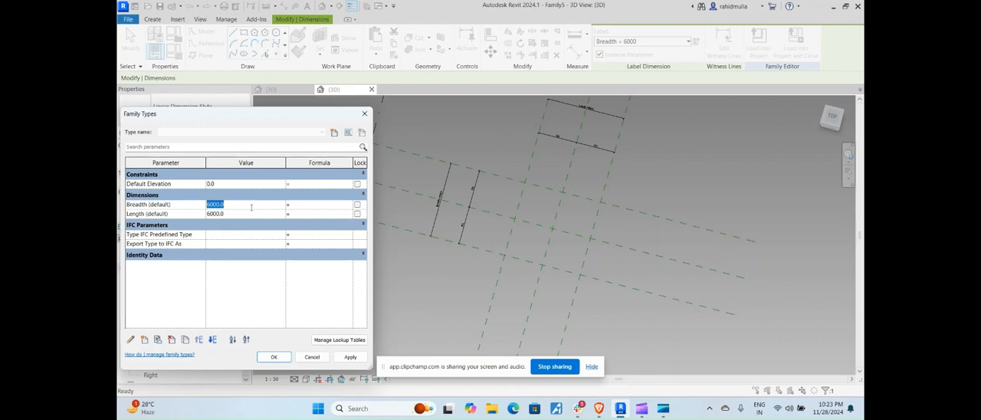
pyautogui.write('2000')
pyautogui.click(243, 214)
pyautogui.write('2000')
pyautogui.click(350, 356)
pyautogui.click(273, 356)
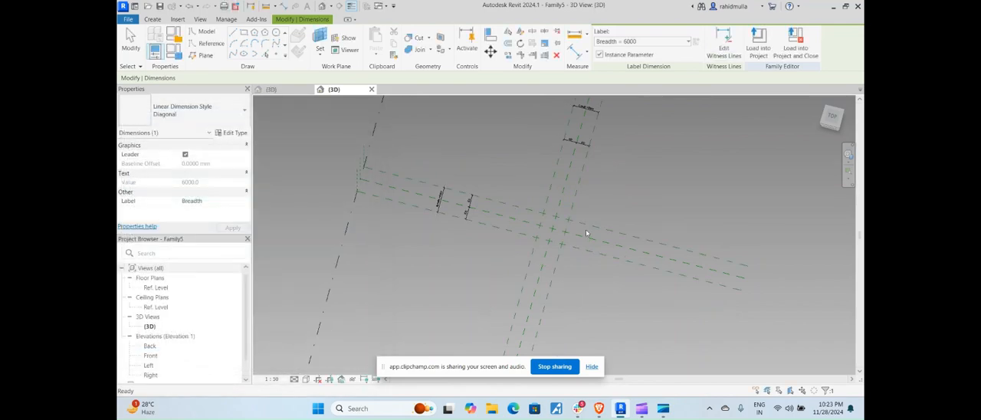
pyautogui.press('Escape')
# Place four reference points on the Ref. Level at the intersections of the outer reference planes
pyautogui.scroll(3, 586, 229)
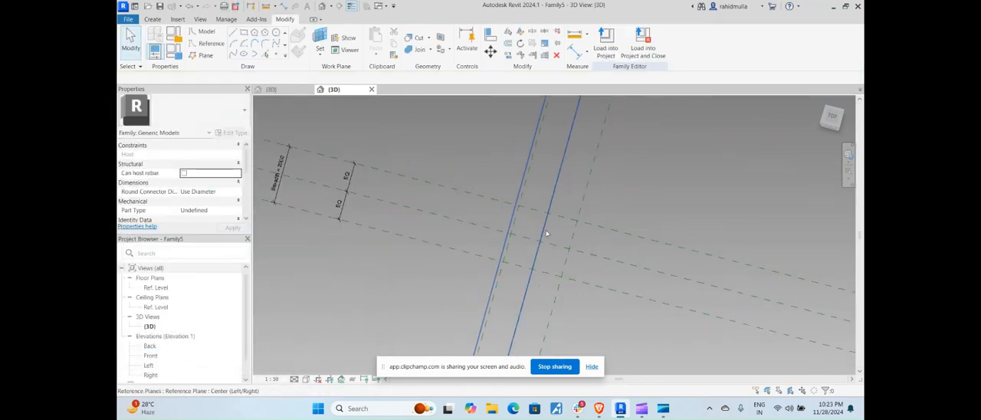
pyautogui.scroll(-1, 546, 234)
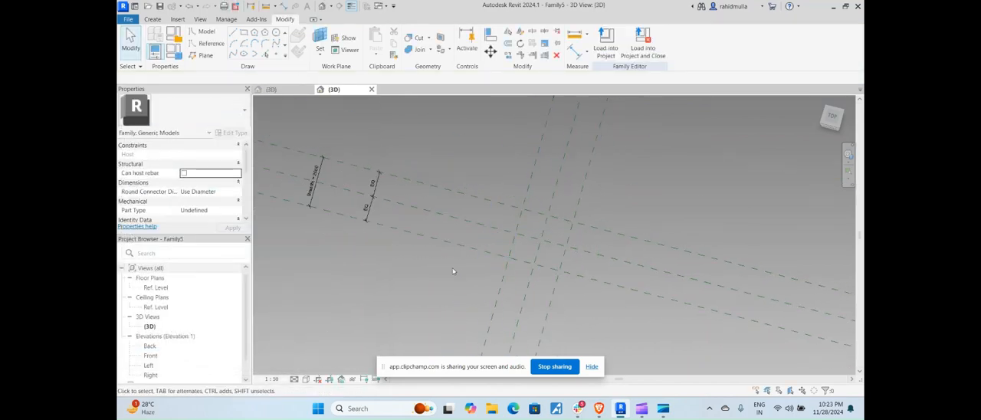
pyautogui.click(275, 56)
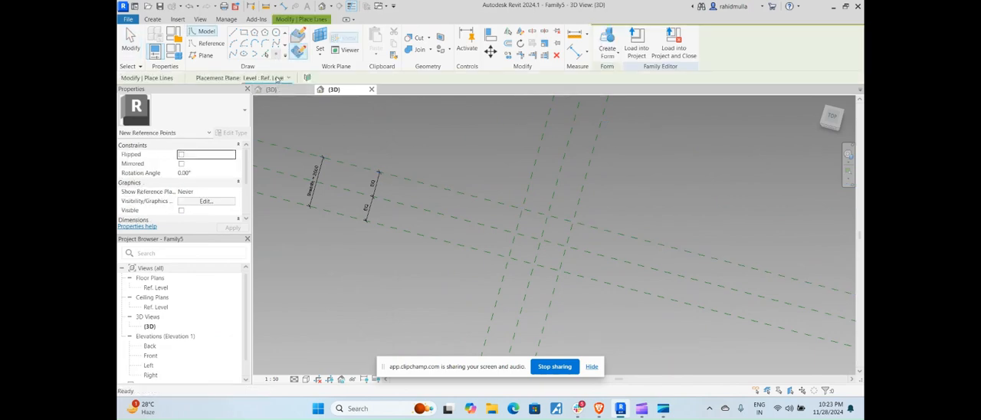
pyautogui.click(277, 78)
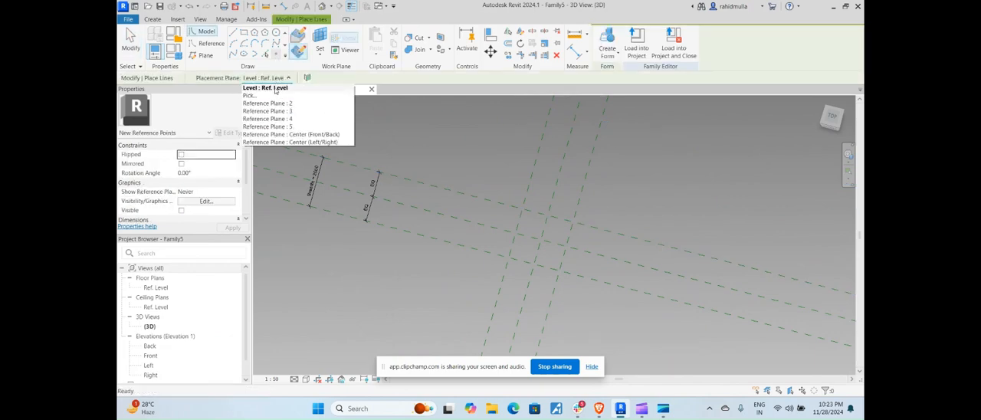
pyautogui.click(274, 95)
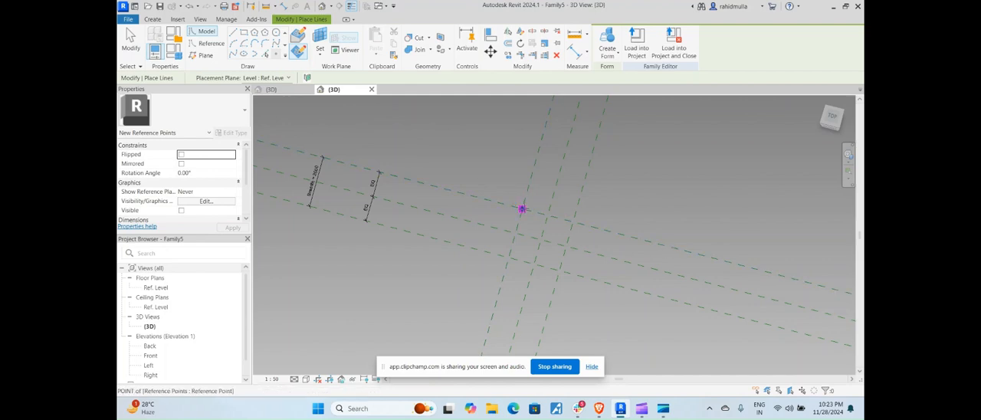
pyautogui.click(521, 209)
pyautogui.click(572, 221)
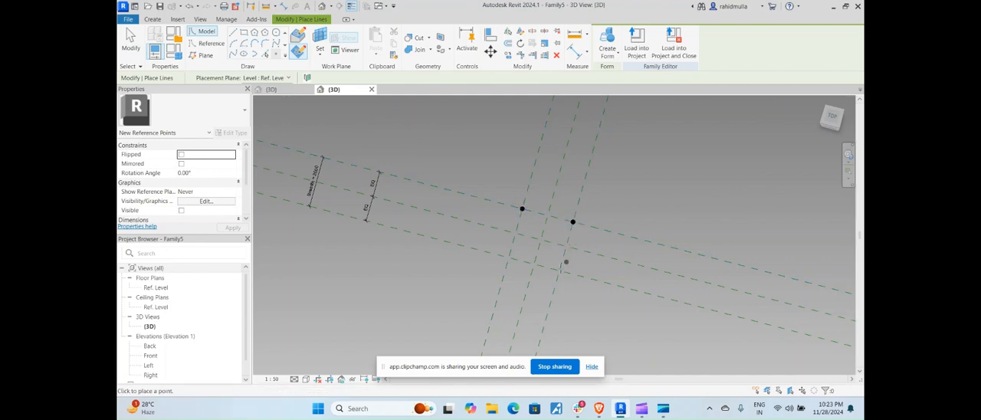
pyautogui.click(559, 271)
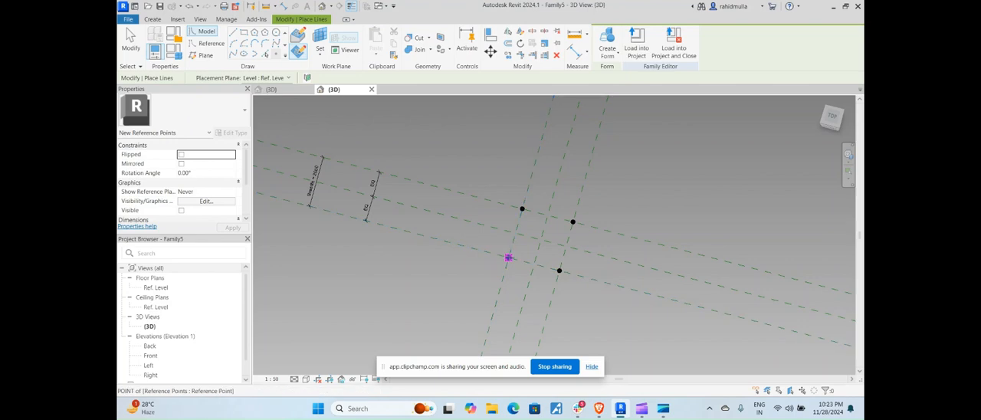
pyautogui.click(508, 258)
pyautogui.press('Escape')
# Align and lock the two back reference points to the reference planes that cross at each point
pyautogui.press('a')
pyautogui.press('l')
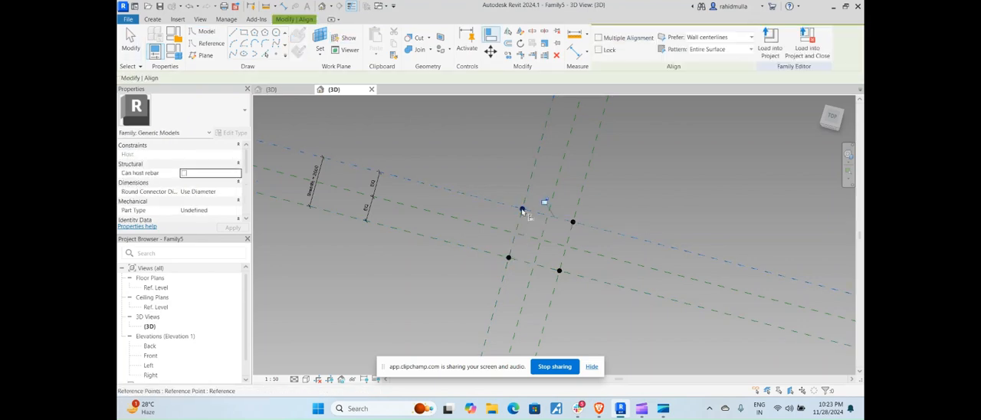
pyautogui.click(522, 210)
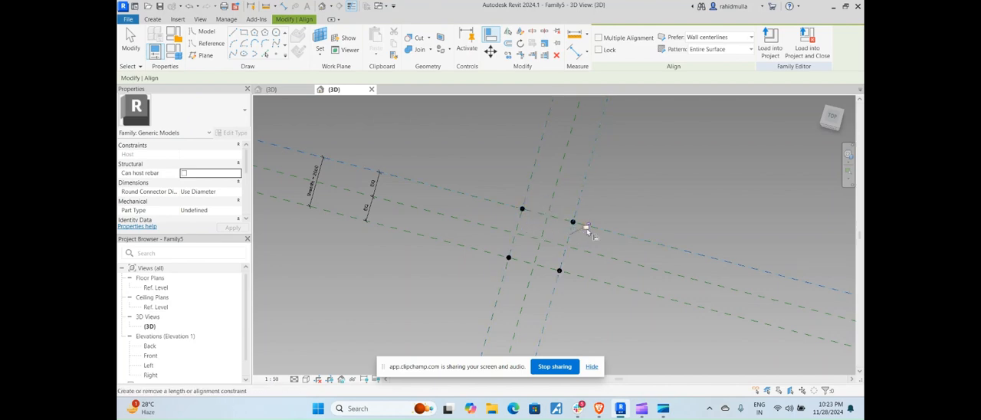
pyautogui.click(573, 222)
pyautogui.click(572, 209)
# Align and lock the front-right reference point to the two reference planes crossing at it
pyautogui.click(585, 277)
pyautogui.click(560, 271)
pyautogui.click(558, 290)
pyautogui.click(558, 270)
pyautogui.click(579, 251)
# Align and lock the front-left reference point to the two reference planes crossing at it
pyautogui.click(504, 272)
pyautogui.click(524, 252)
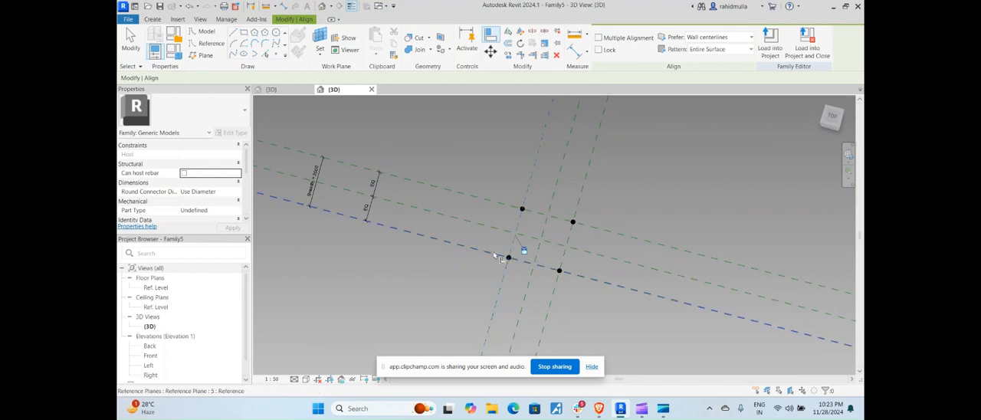
pyautogui.click(499, 255)
pyautogui.click(509, 258)
pyautogui.click(545, 255)
pyautogui.scroll(-2, 542, 243)
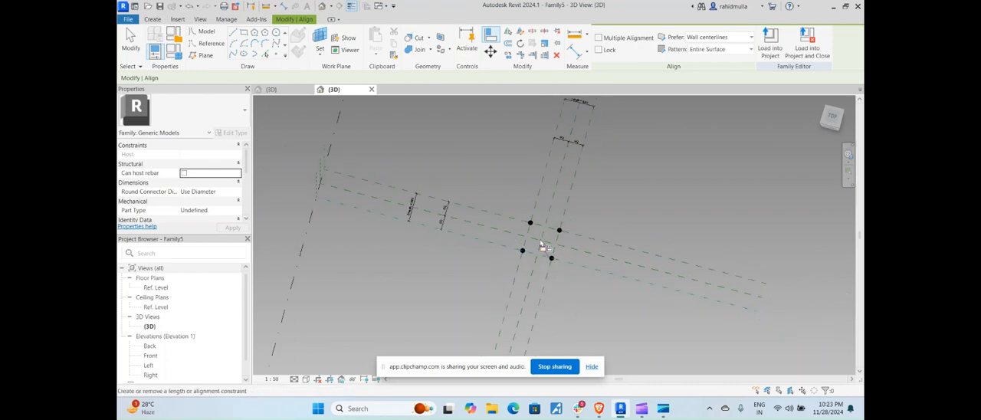
pyautogui.press('Escape')
# Set the family's Breadth and Length parameters to 2500 and apply them to flex the reference points
pyautogui.click(174, 52)
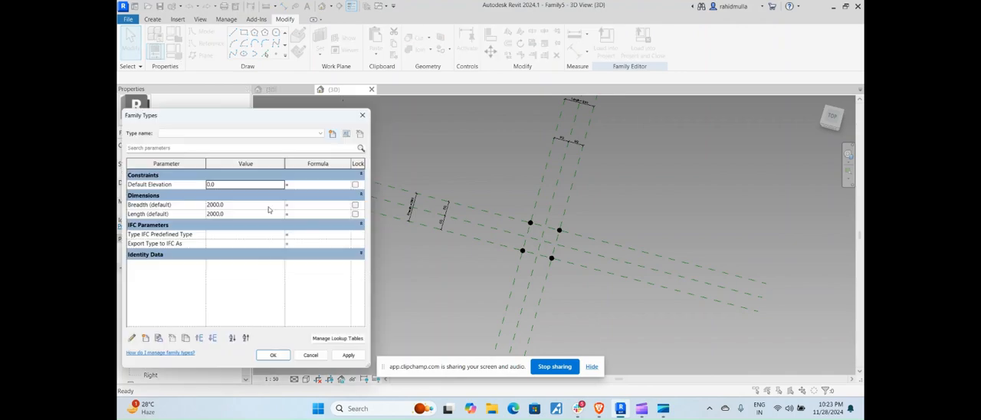
pyautogui.click(249, 204)
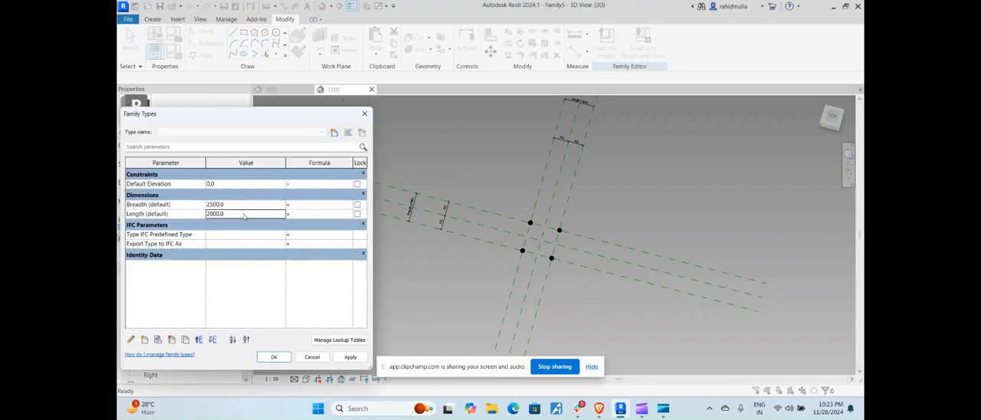
pyautogui.click(350, 357)
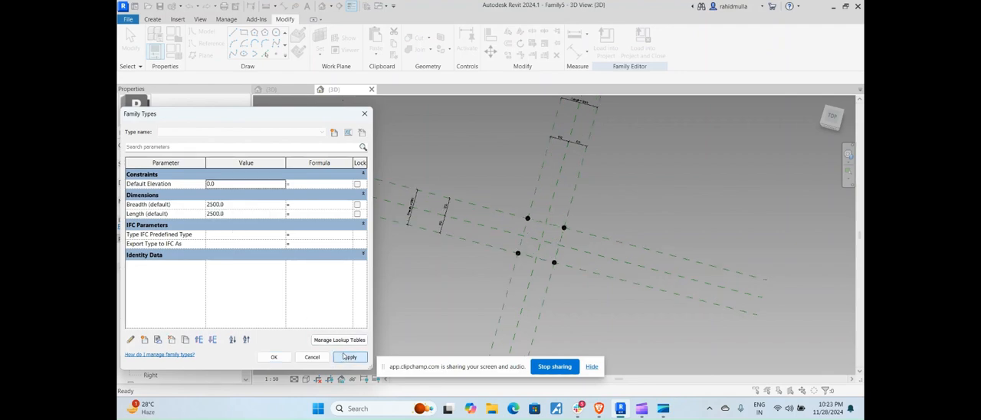
pyautogui.click(273, 357)
pyautogui.scroll(3, 566, 249)
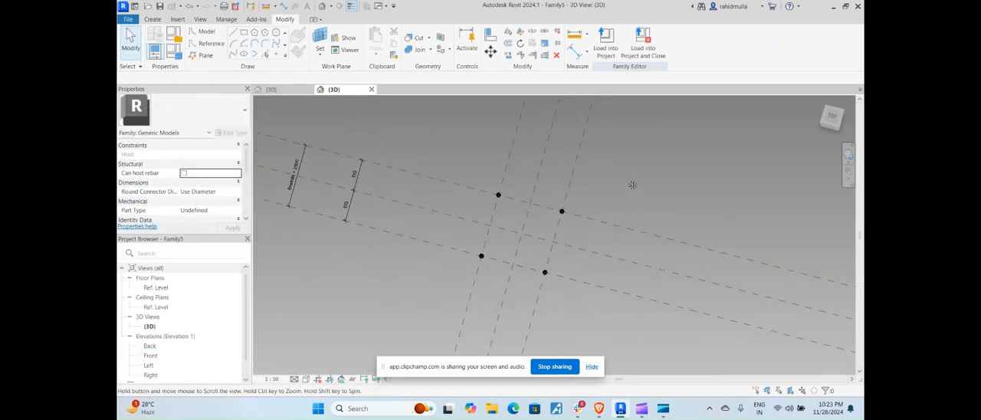
pyautogui.click(517, 203)
pyautogui.press('Escape')
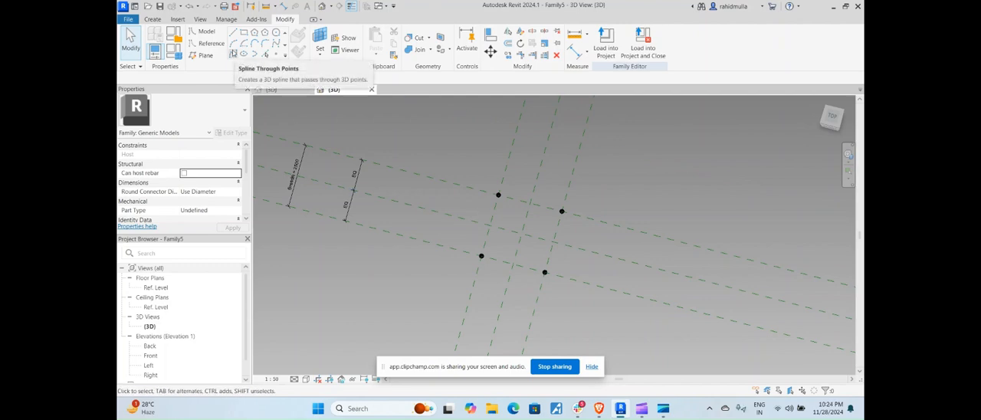
# Connect the four corner reference points into a closed loop with Spline Through Points model lines
pyautogui.click(233, 52)
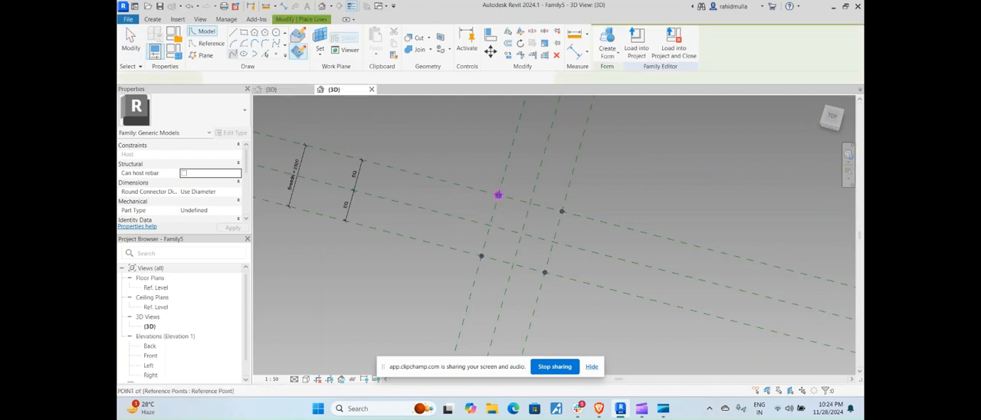
pyautogui.click(498, 195)
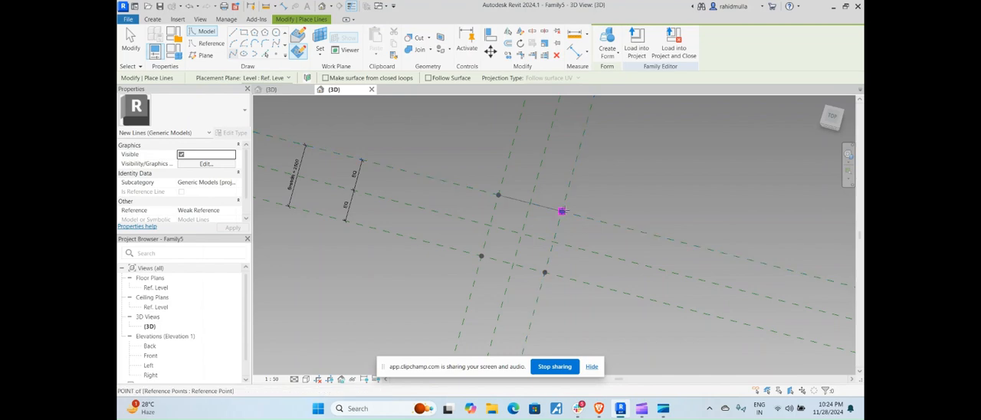
pyautogui.click(562, 211)
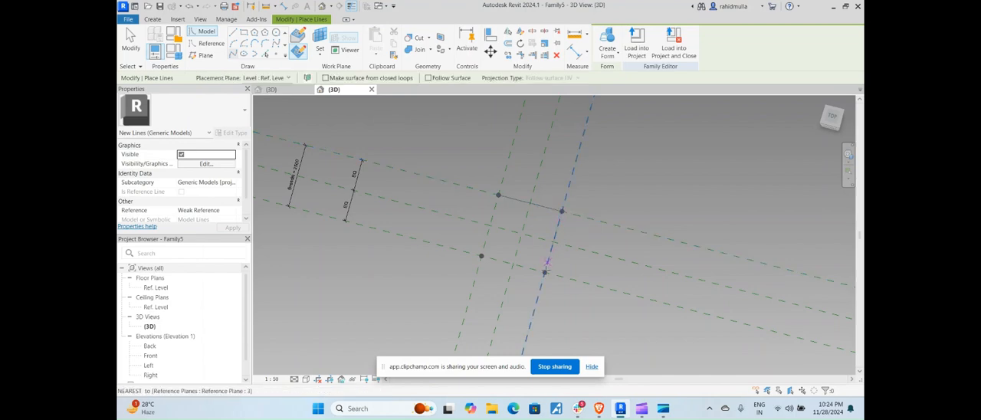
pyautogui.click(544, 273)
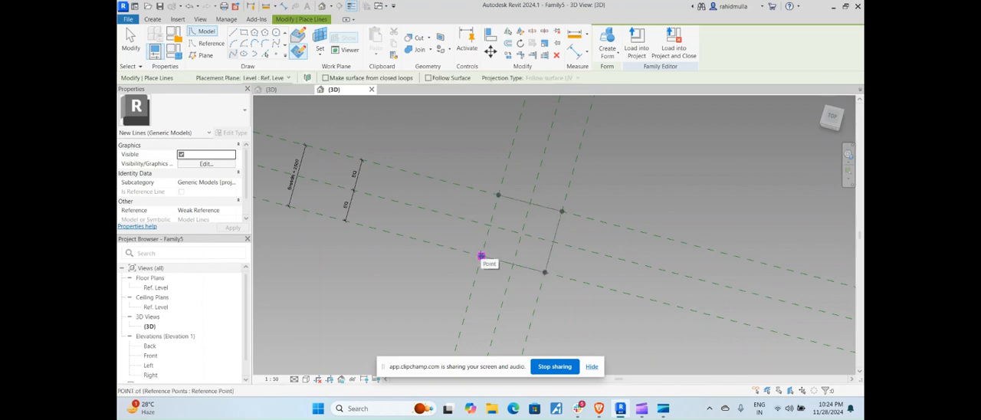
pyautogui.click(482, 256)
pyautogui.click(498, 195)
pyautogui.press('Escape')
pyautogui.press('Escape')
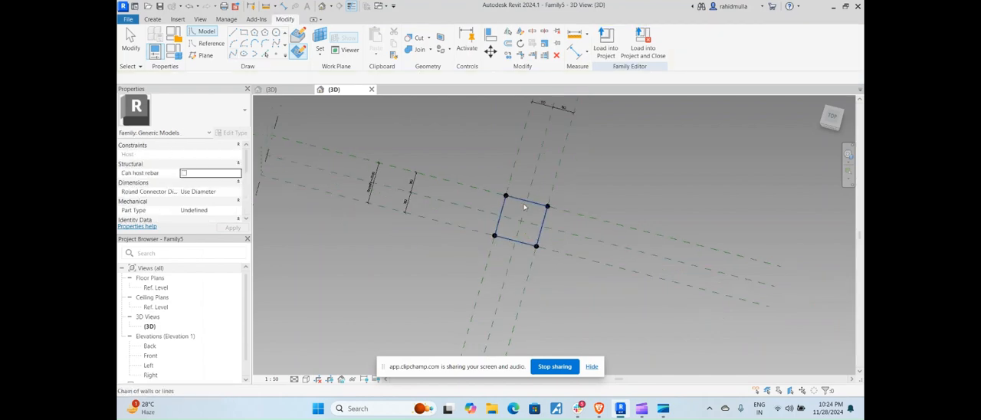
# Convert the closed chain of four model lines into reference lines
pyautogui.click(524, 201)
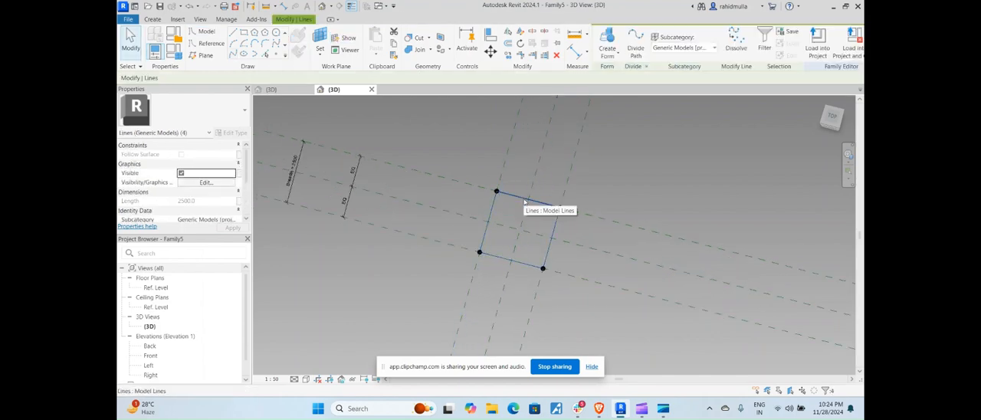
pyautogui.scroll(-2, 203, 173)
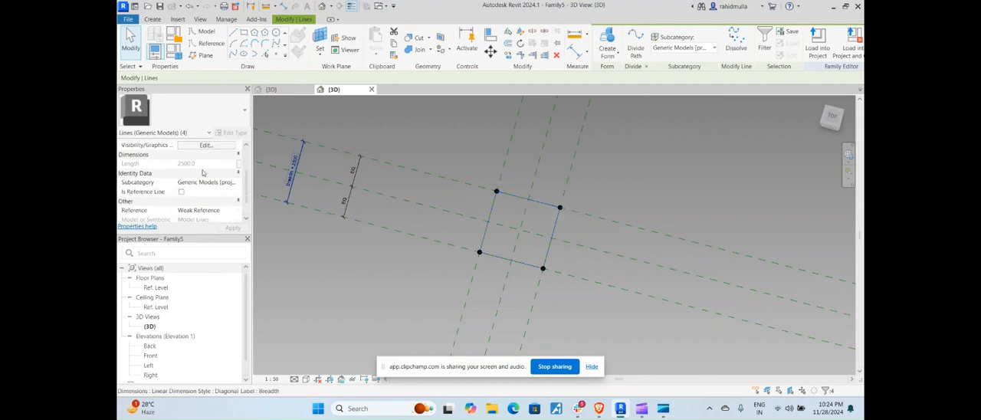
pyautogui.click(181, 191)
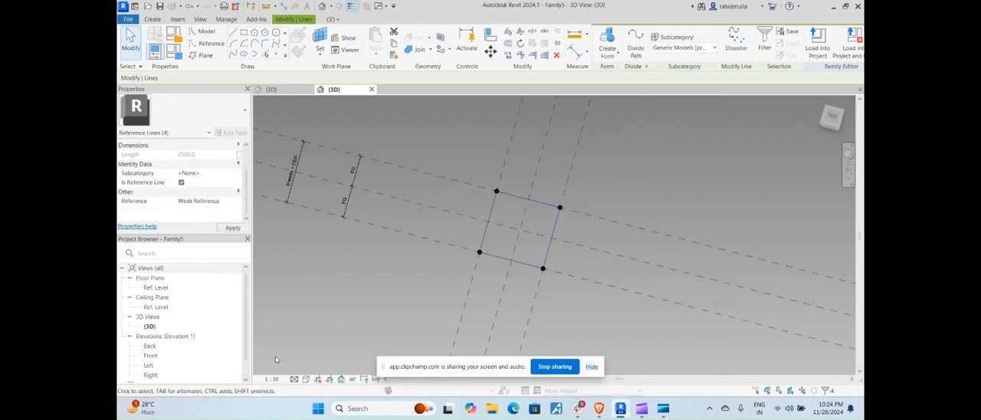
pyautogui.click(572, 280)
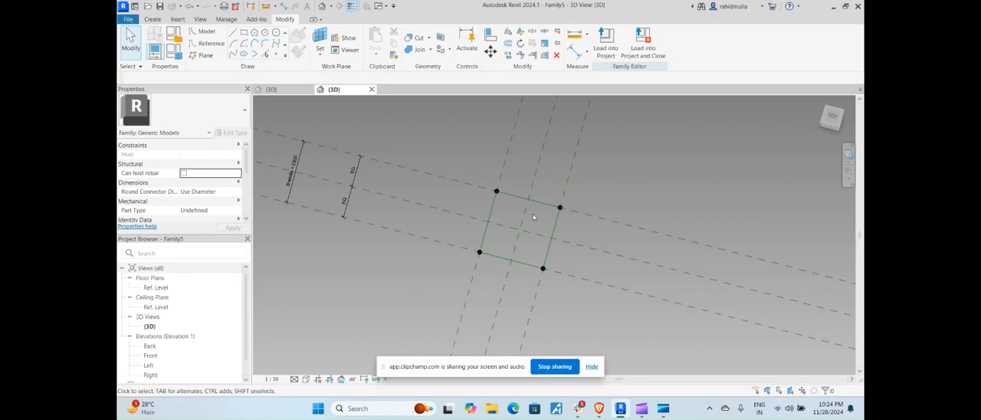
# Place a reference point on the left reference line of the loop, between its two corner points
pyautogui.keyDown('shift'); pyautogui.moveTo(534, 217); pyautogui.dragTo(492, 224, button='middle'); pyautogui.keyUp('shift')
pyautogui.press('Tab')
pyautogui.press('Tab')
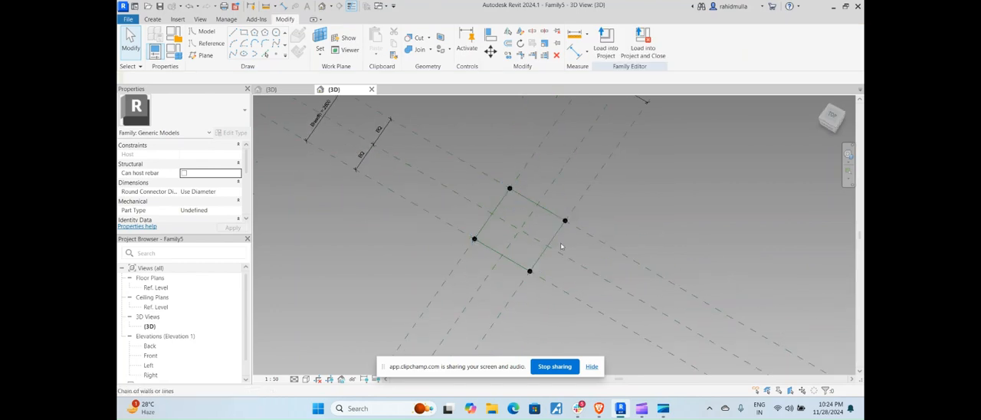
pyautogui.scroll(5, 508, 186)
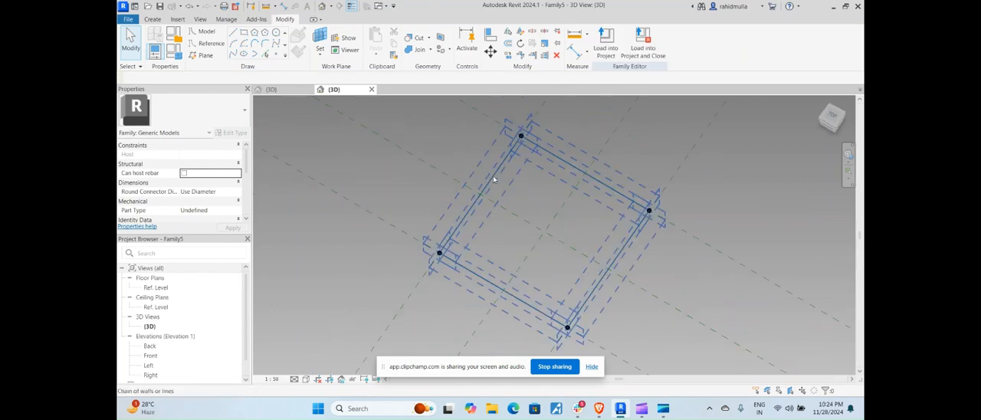
pyautogui.click(494, 181)
pyautogui.press('Tab')
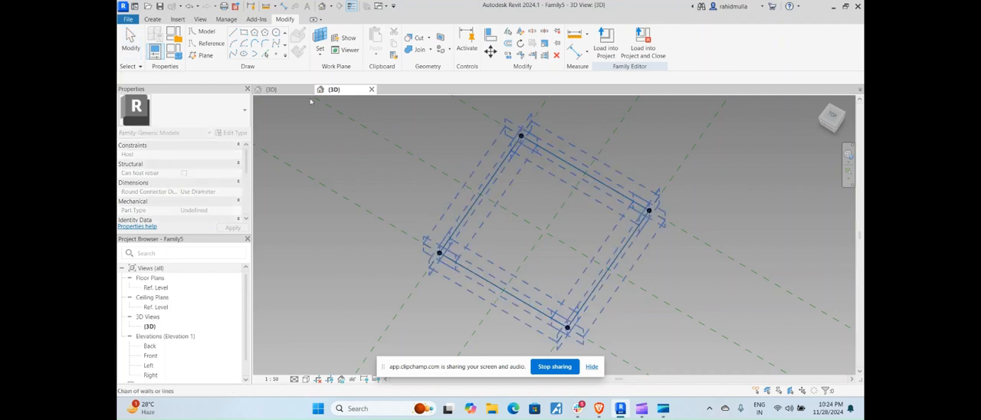
pyautogui.click(277, 55)
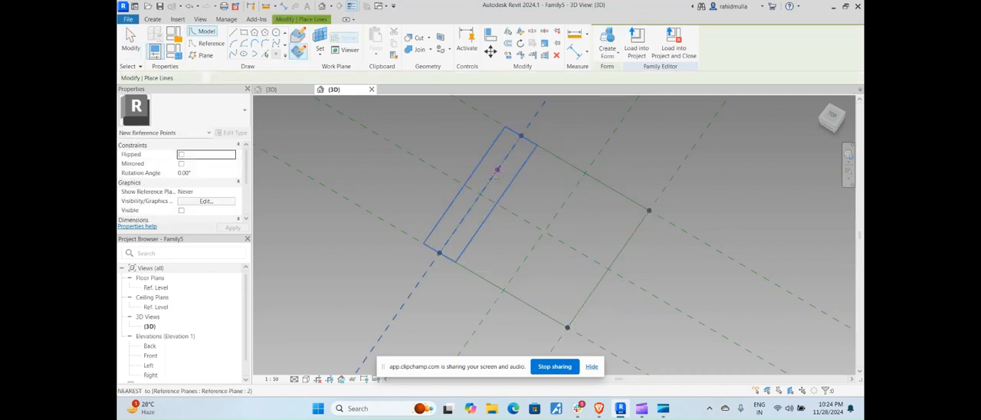
pyautogui.click(495, 176)
pyautogui.press('Escape')
pyautogui.press('Escape')
pyautogui.keyDown('shift'); pyautogui.moveTo(494, 190); pyautogui.dragTo(499, 163, button='middle'); pyautogui.keyUp('shift')
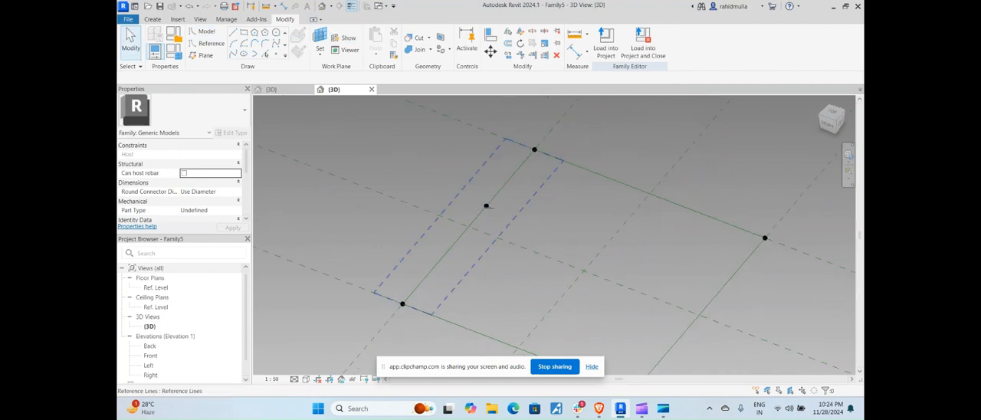
# Draw a model-line rectangle about 400 by 400 mm on the hosted reference point's work plane, with one corner at the point
pyautogui.click(486, 206)
pyautogui.click(486, 206)
pyautogui.scroll(3, 486, 206)
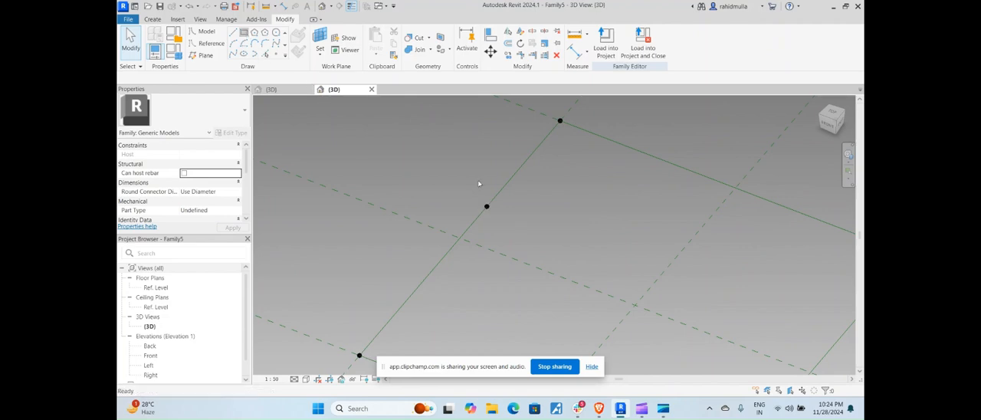
pyautogui.press('l')
pyautogui.press('i')
pyautogui.click(486, 207)
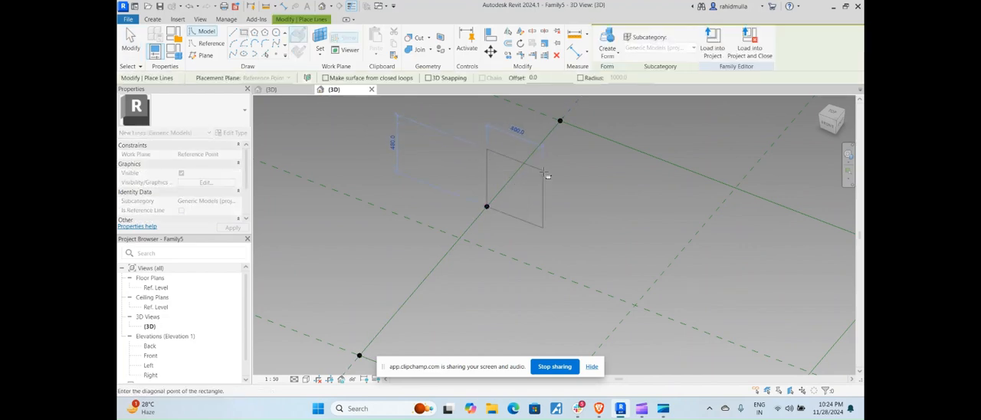
pyautogui.click(543, 171)
pyautogui.press('Escape')
pyautogui.press('Escape')
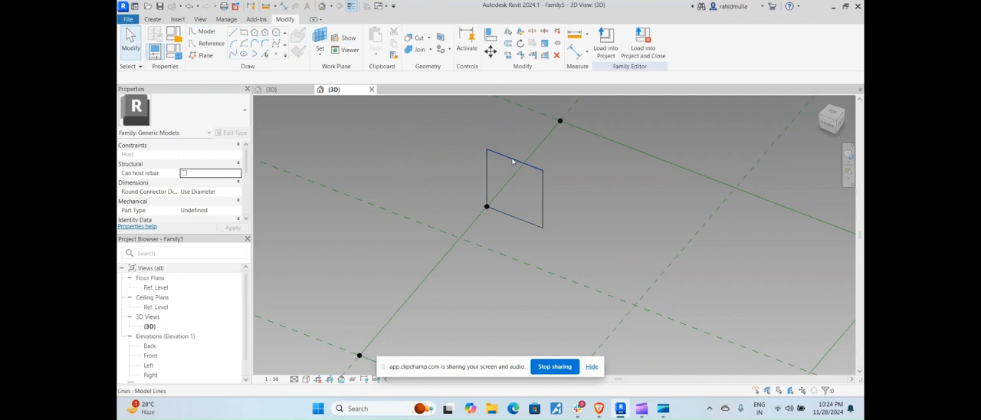
# Set the height of the rectangular profile at the hosted reference point to 2 mm
pyautogui.click(497, 171)
pyautogui.click(463, 169)
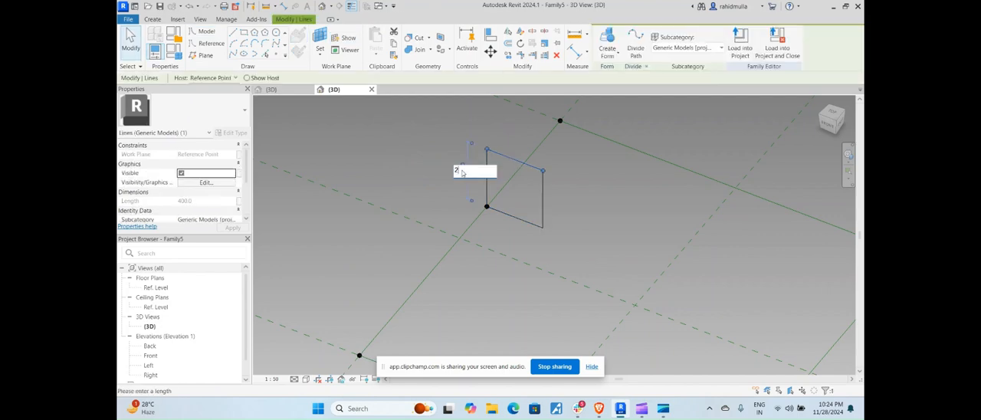
pyautogui.press('Return')
pyautogui.scroll(10, 538, 228)
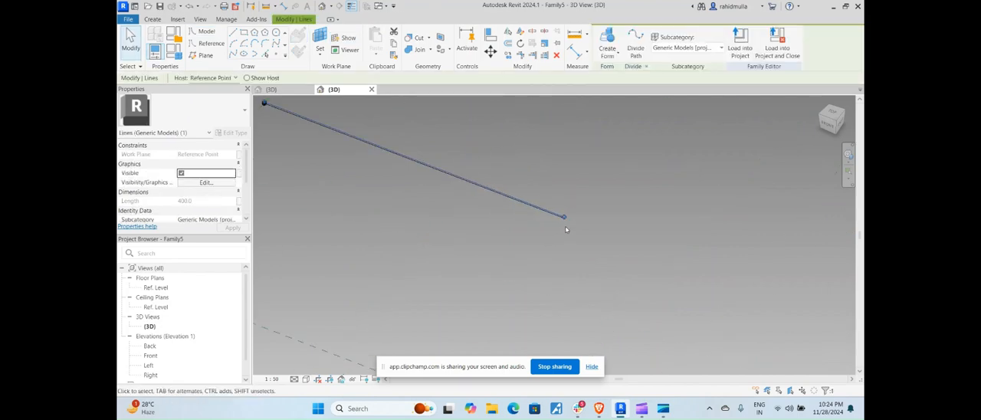
pyautogui.scroll(2, 560, 208)
pyautogui.press('Escape')
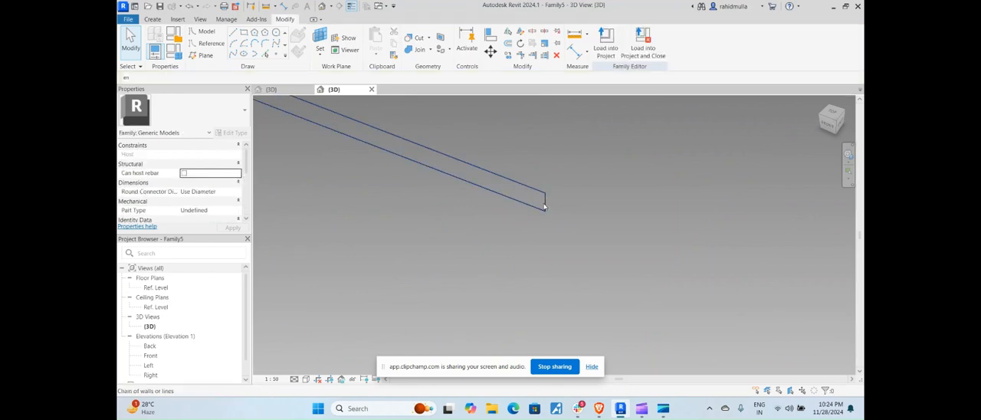
pyautogui.click(544, 205)
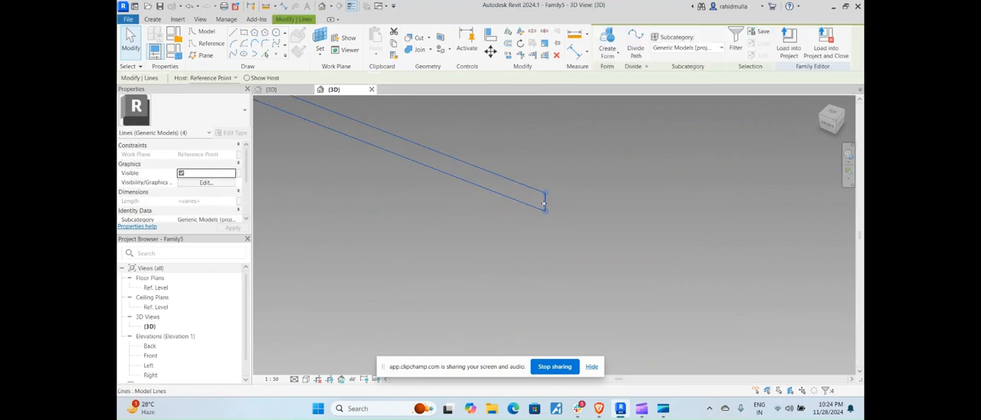
pyautogui.press('Escape')
# Move the profile's far short edge close to the reference point and set the profile's width to 2 mm
pyautogui.click(486, 187)
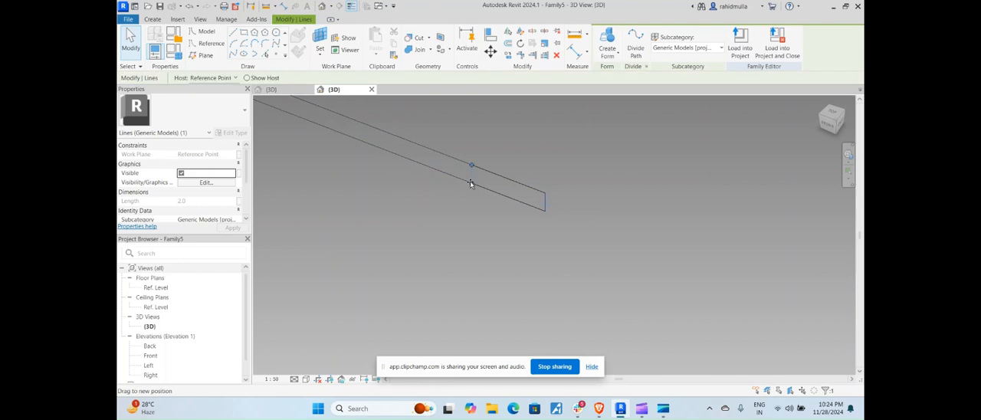
pyautogui.scroll(-2, 460, 179)
pyautogui.moveTo(420, 167); pyautogui.dragTo(317, 130)
pyautogui.scroll(5, 317, 129)
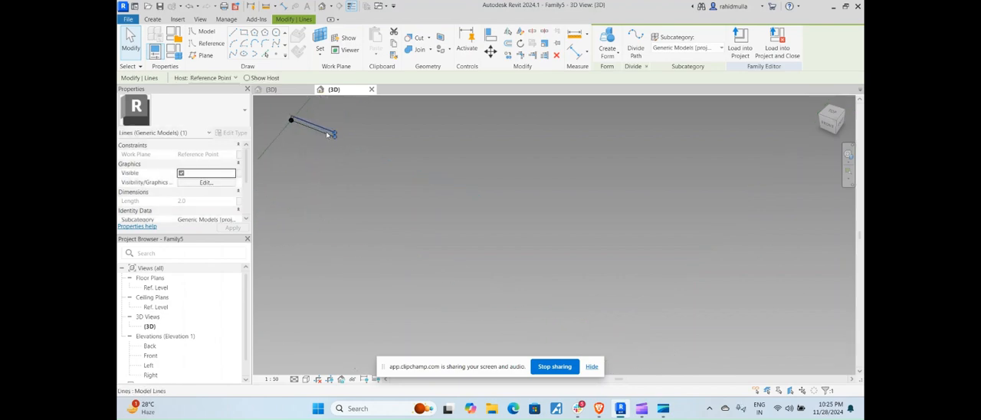
pyautogui.moveTo(359, 170); pyautogui.dragTo(449, 254, button='middle')
pyautogui.scroll(3, 455, 213)
pyautogui.press('Escape')
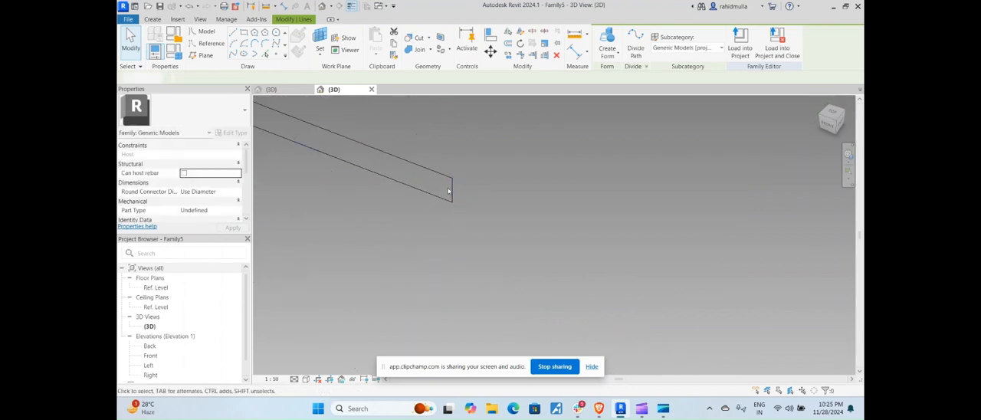
pyautogui.click(453, 193)
pyautogui.scroll(-4, 500, 246)
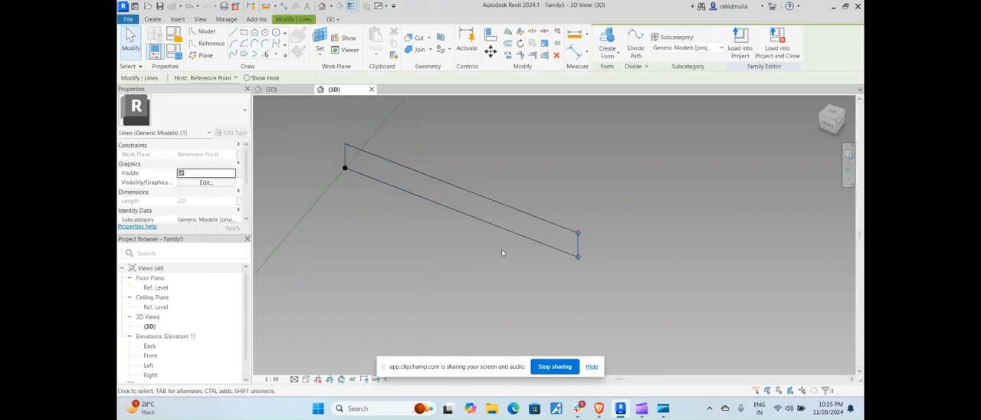
pyautogui.scroll(1, 552, 245)
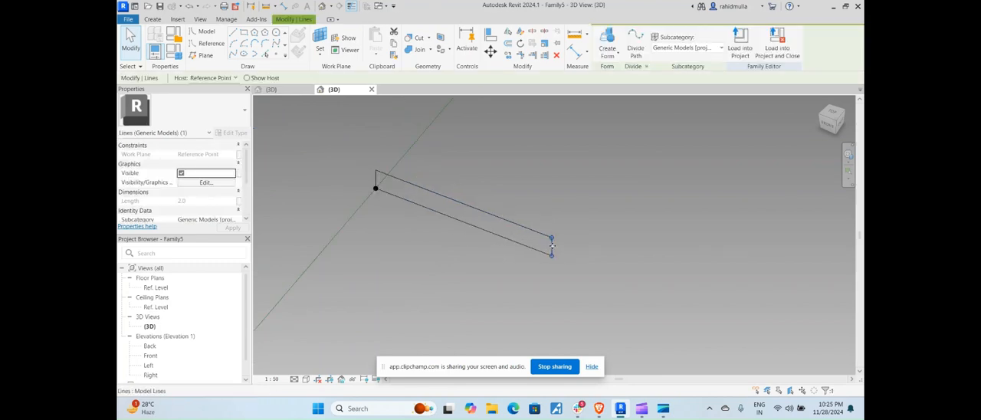
pyautogui.moveTo(471, 213); pyautogui.dragTo(398, 190)
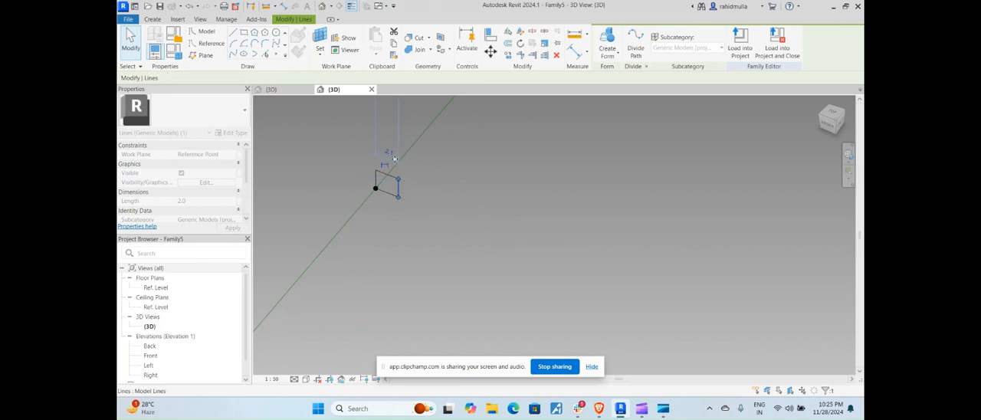
pyautogui.click(394, 157)
pyautogui.press('Return')
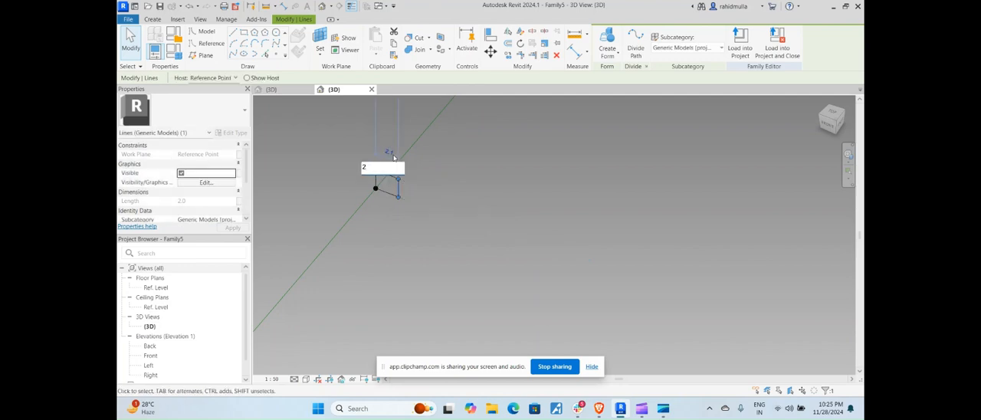
pyautogui.click(462, 178)
# Create a solid form from the small square profile and the reference-line loop as its path
pyautogui.scroll(-5, 463, 180)
pyautogui.scroll(-3, 463, 180)
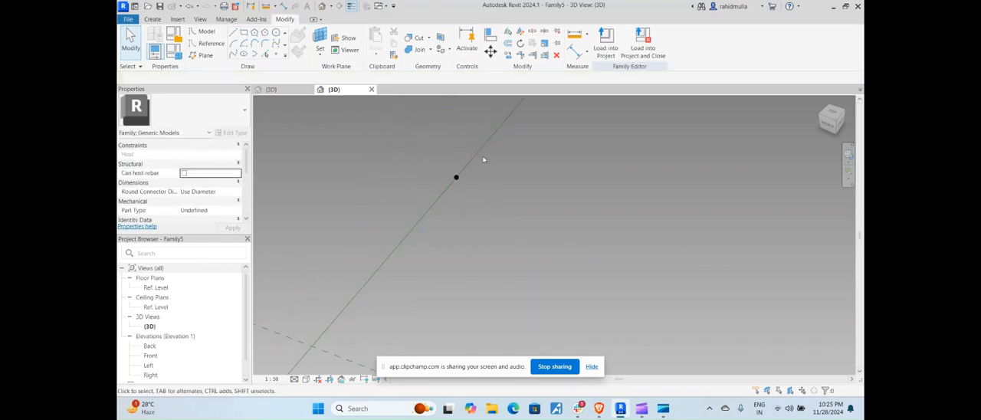
pyautogui.press('Tab')
pyautogui.click(485, 146)
pyautogui.scroll(4, 437, 187)
pyautogui.scroll(2, 461, 183)
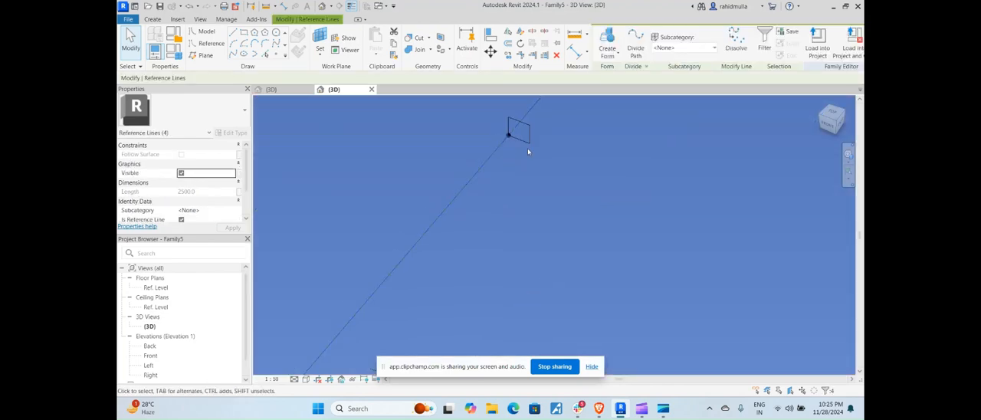
pyautogui.keyDown('ctrl'); pyautogui.click(532, 137); pyautogui.keyUp('ctrl')
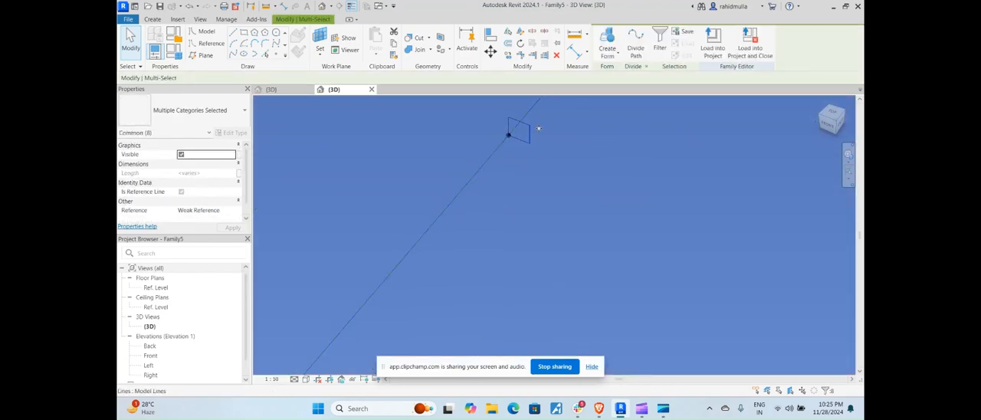
pyautogui.click(605, 58)
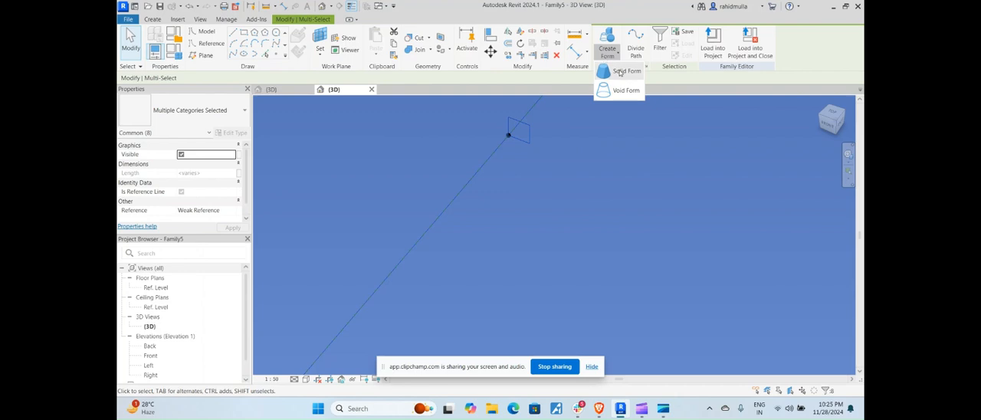
pyautogui.click(621, 74)
pyautogui.hotkey('ctrl', 'z')
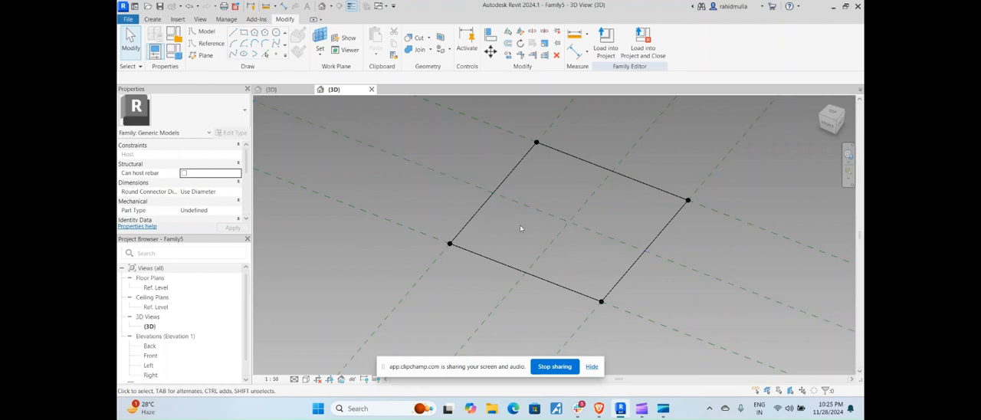
# Create a solid form from the reference-line loop and delete its top face to reduce it to a flat surface
pyautogui.keyDown('shift'); pyautogui.moveTo(519, 224); pyautogui.dragTo(666, 222, button='middle'); pyautogui.keyUp('shift')
pyautogui.scroll(2, 666, 221)
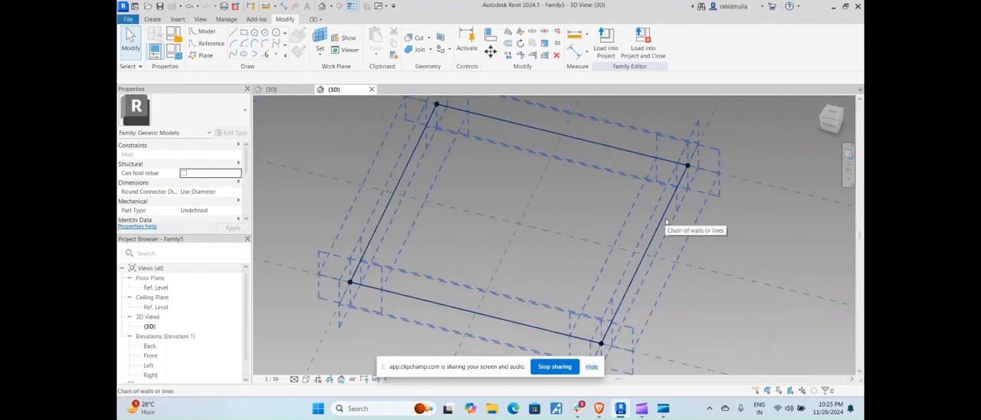
pyautogui.click(666, 221)
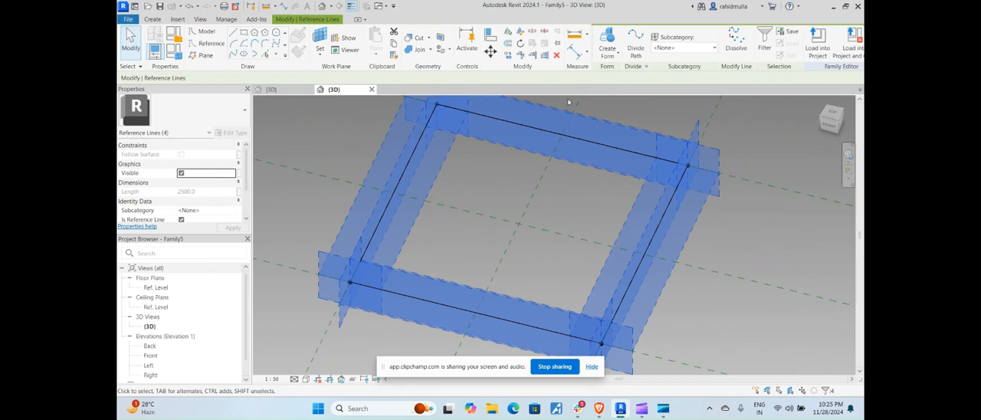
pyautogui.click(615, 56)
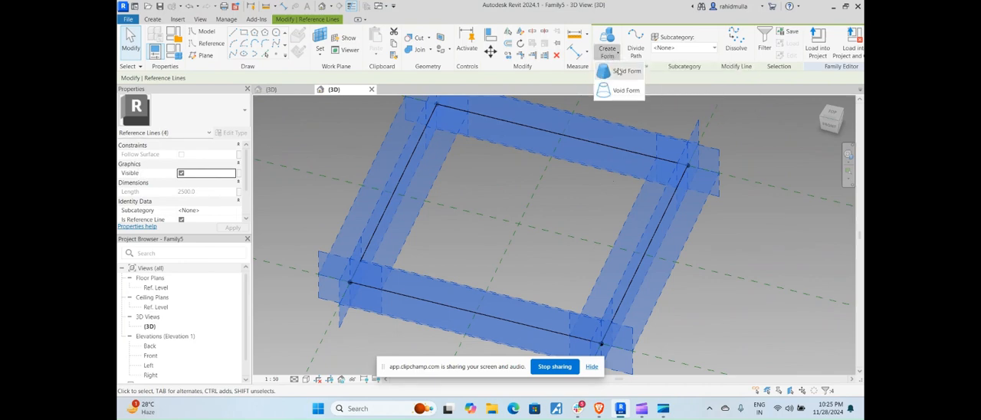
pyautogui.click(620, 71)
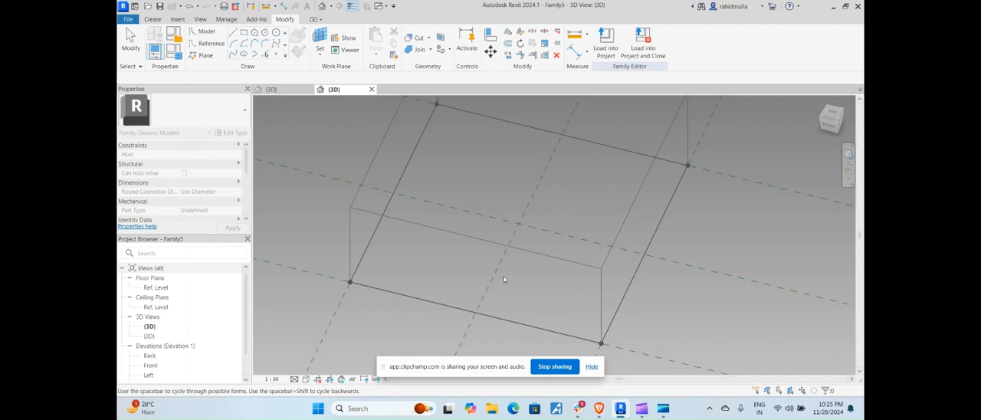
pyautogui.click(479, 256)
pyautogui.keyDown('shift'); pyautogui.moveTo(480, 256); pyautogui.dragTo(546, 243, button='middle'); pyautogui.keyUp('shift')
pyautogui.press('Escape')
pyautogui.click(530, 216)
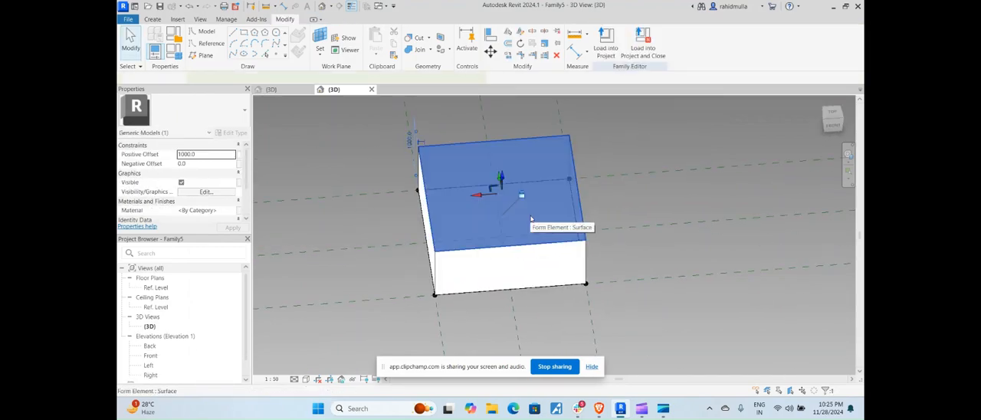
pyautogui.press('Delete')
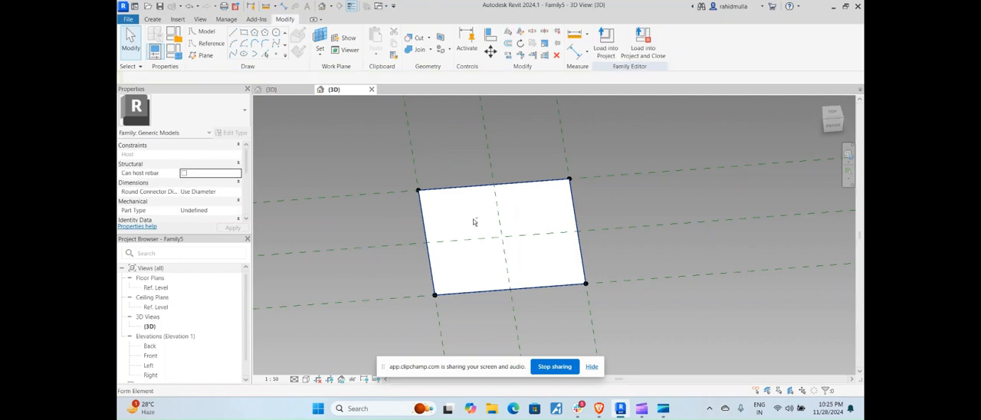
# Divide the flat surface into a UV grid and apply the Rhomboid pattern to it
pyautogui.click(467, 204)
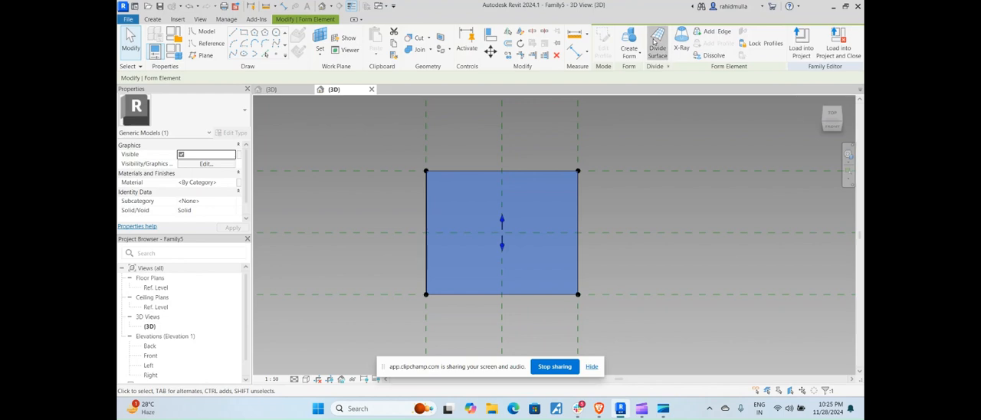
pyautogui.click(654, 42)
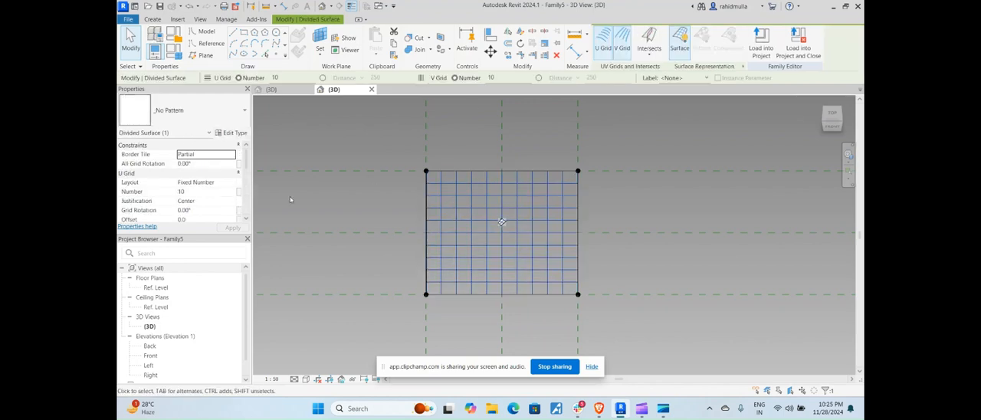
pyautogui.click(183, 112)
pyautogui.scroll(-5, 170, 253)
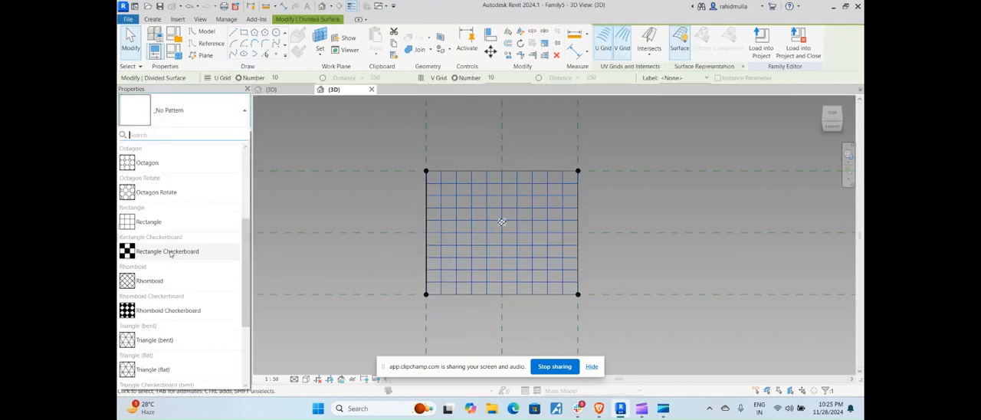
pyautogui.click(150, 280)
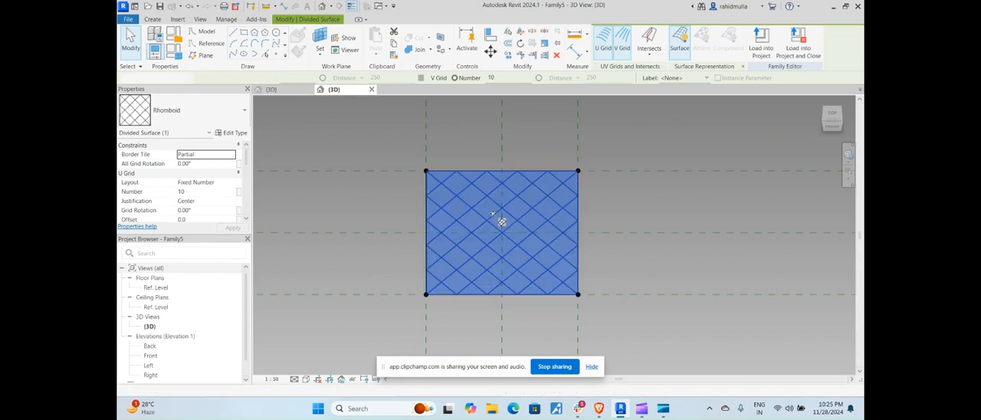
pyautogui.click(624, 215)
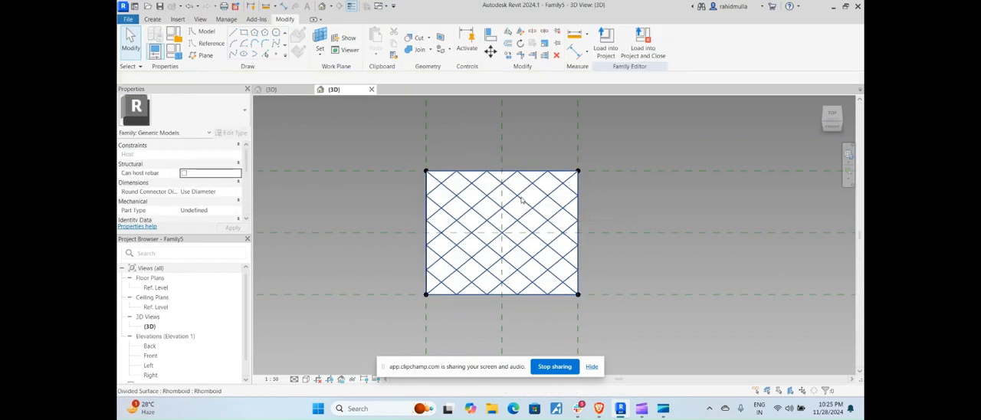
# Switch to the Family4 curtain panel family and load it into Family5
pyautogui.click(501, 220)
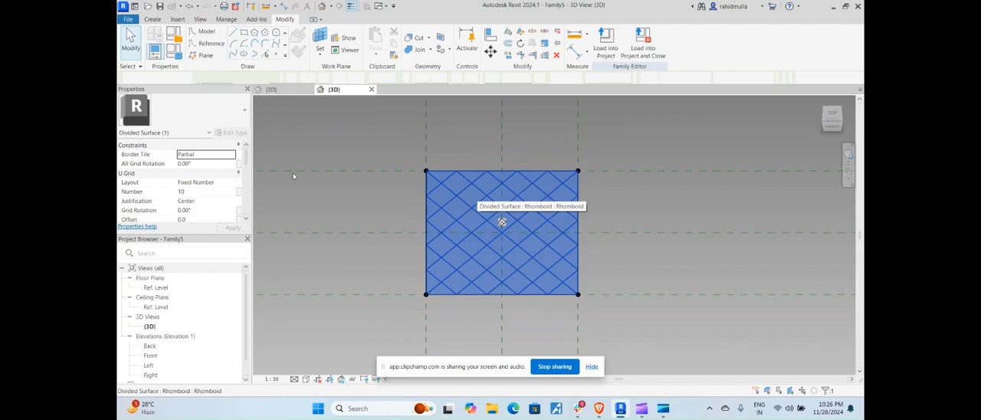
pyautogui.click(289, 92)
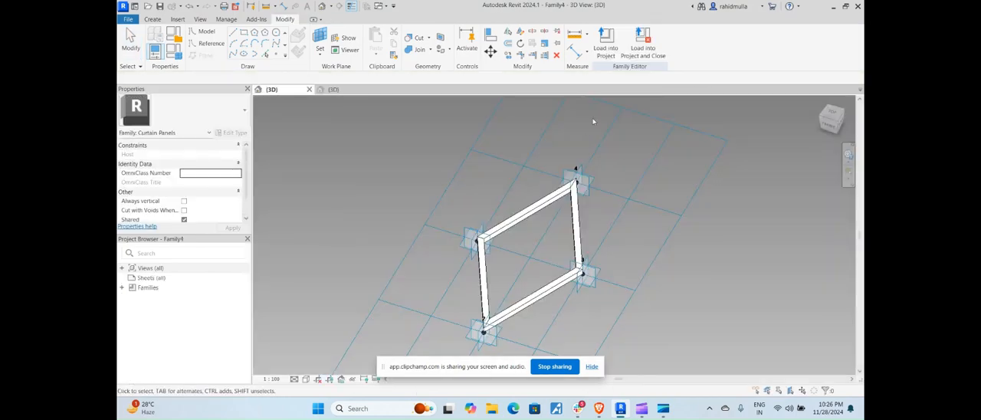
pyautogui.click(605, 40)
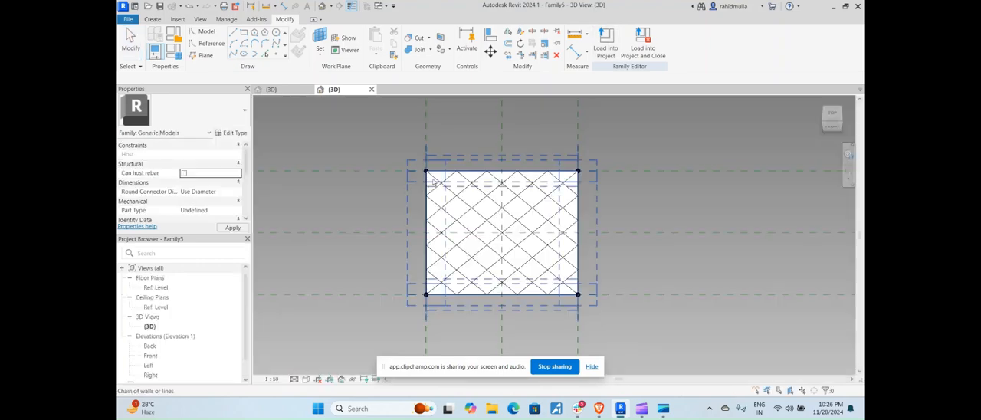
# Assign the Family4 rhomboid panel as the type of the divided surface
pyautogui.click(511, 215)
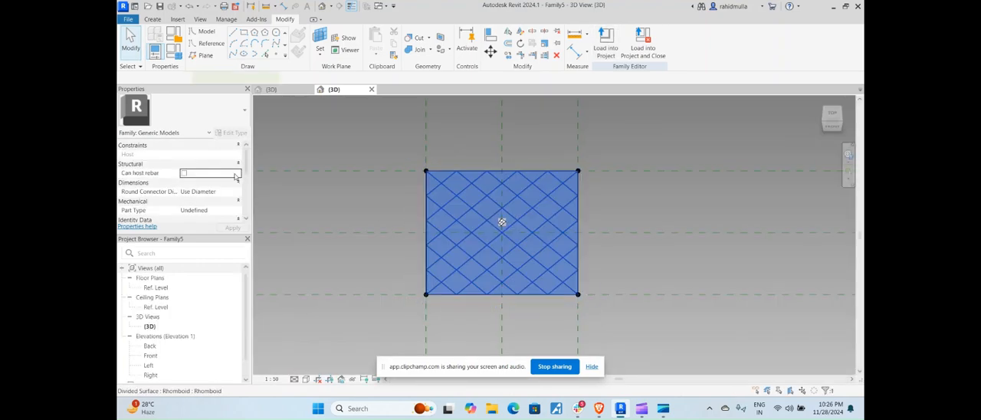
pyautogui.click(183, 113)
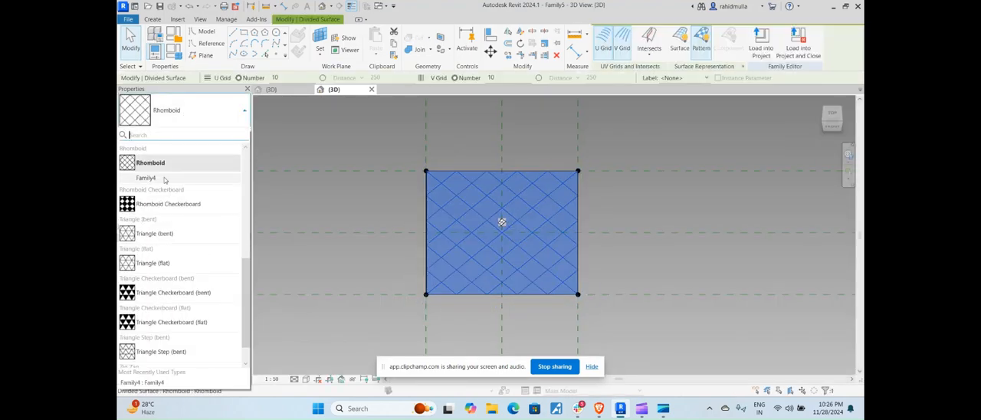
pyautogui.click(164, 178)
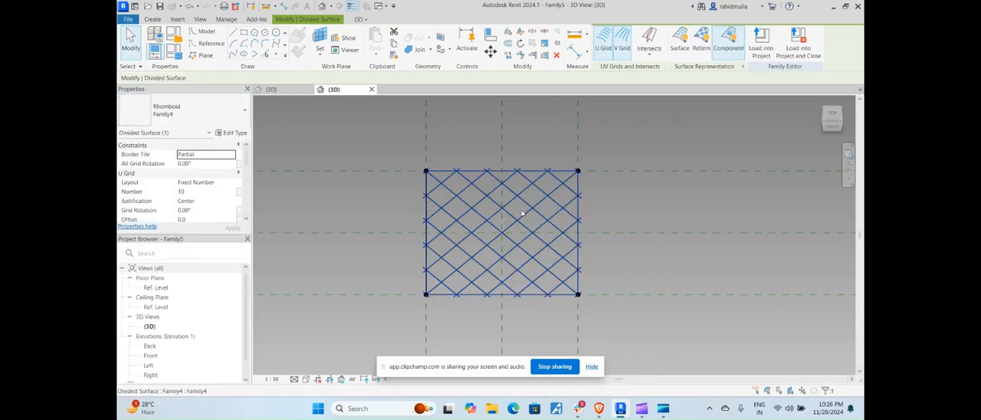
pyautogui.press('Escape')
# Set the divided surface's Border Tile to Empty and apply the change
pyautogui.click(514, 196)
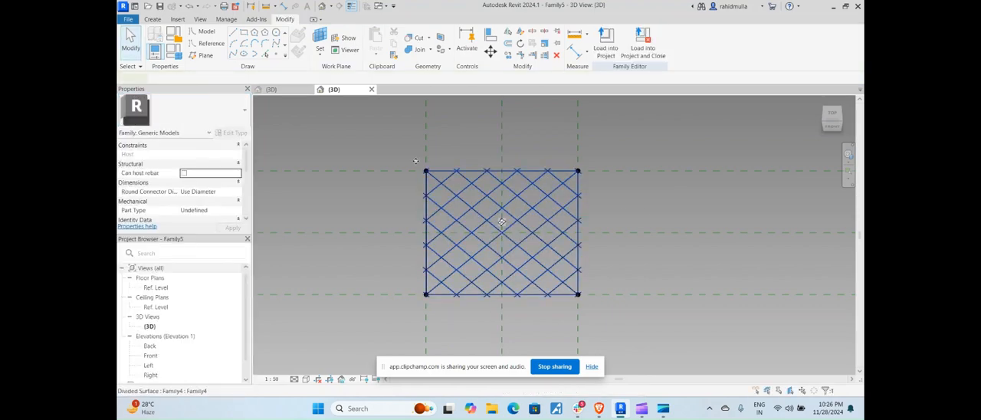
pyautogui.click(461, 176)
pyautogui.scroll(2, 466, 177)
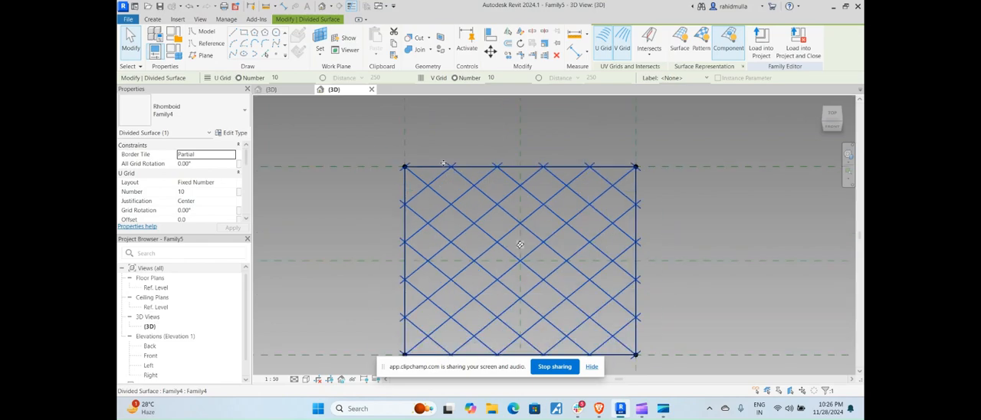
pyautogui.click(206, 156)
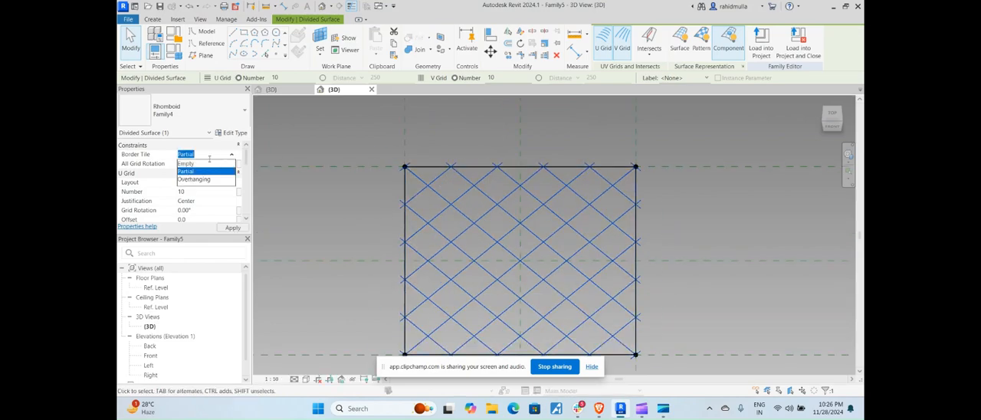
pyautogui.click(185, 163)
pyautogui.click(233, 228)
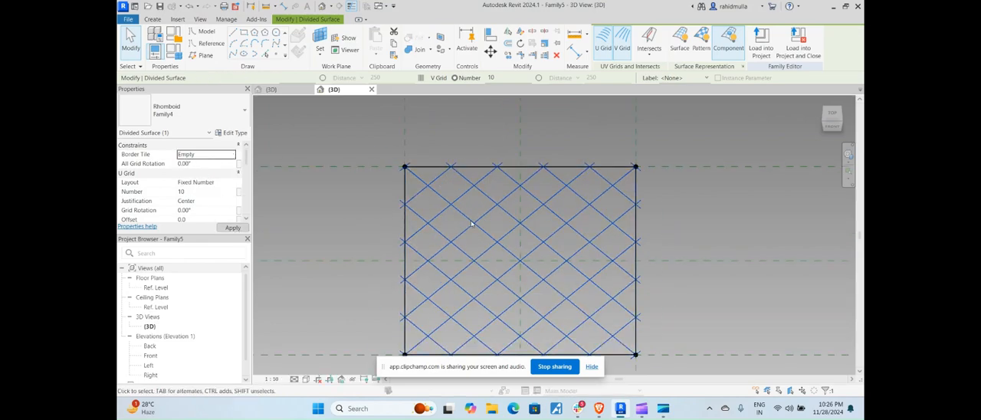
pyautogui.press('Escape')
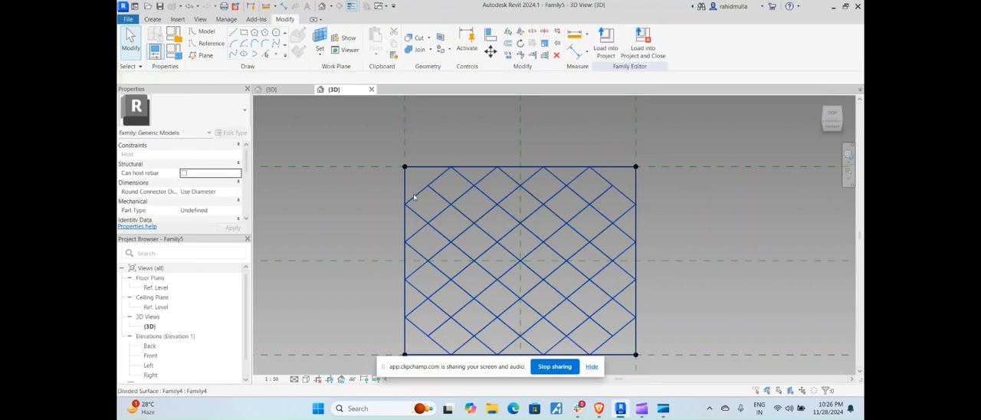
pyautogui.scroll(2, 414, 197)
pyautogui.press('Tab')
pyautogui.click(452, 149)
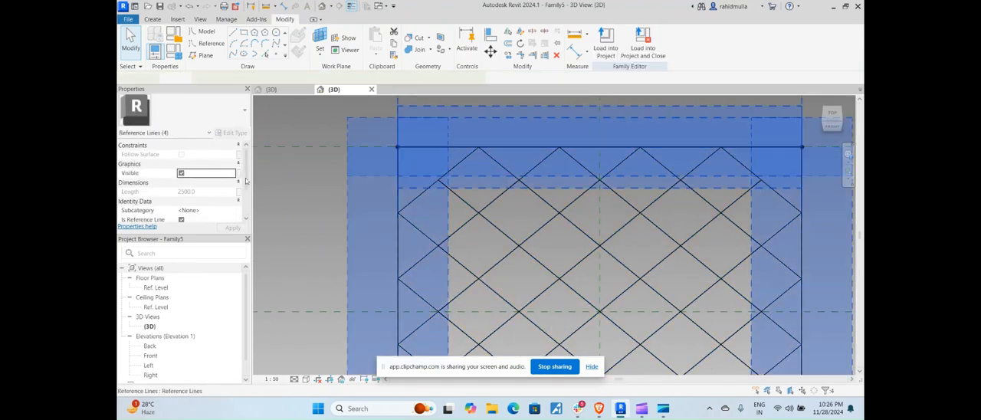
pyautogui.press('Escape')
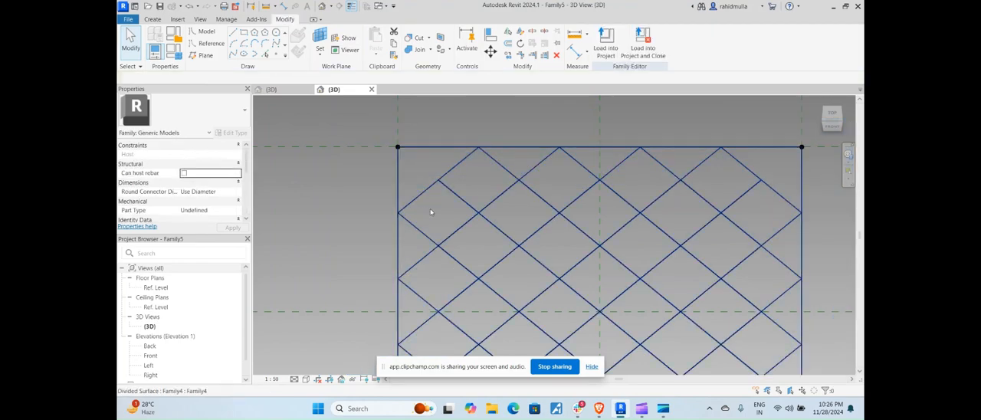
# Set both the U Grid and V Grid numbers of the divided surface to 50
pyautogui.click(599, 283)
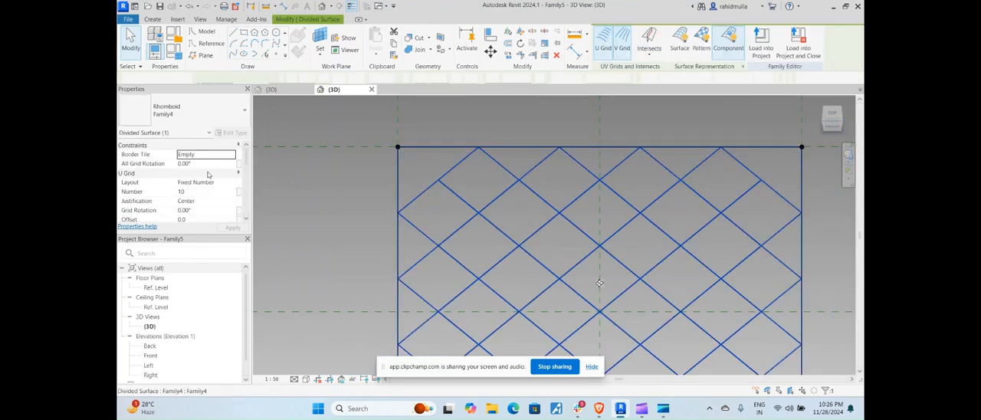
pyautogui.click(201, 192)
pyautogui.write('5')
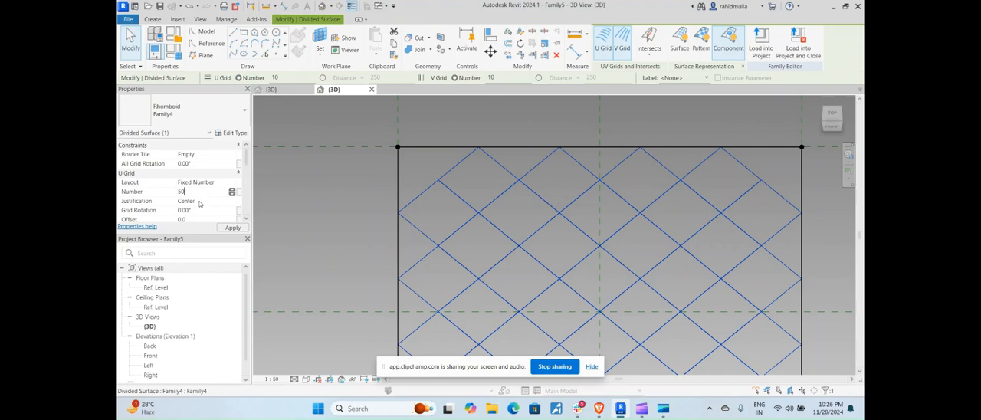
pyautogui.click(200, 201)
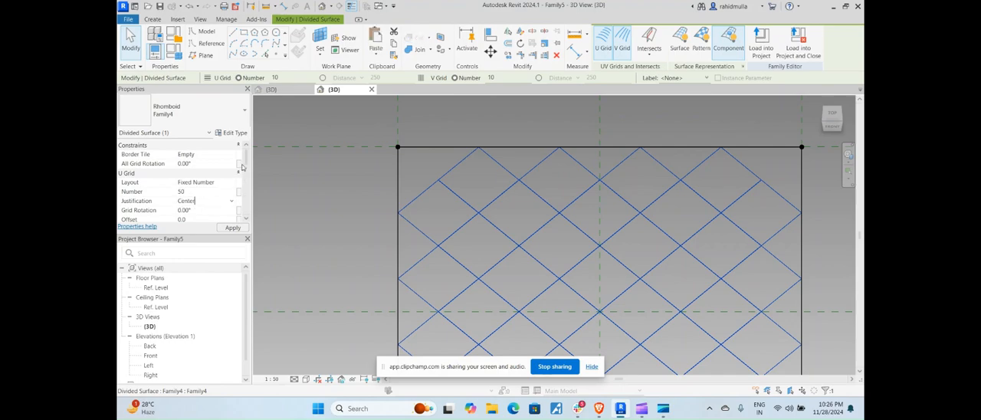
pyautogui.scroll(-3, 242, 167)
pyautogui.click(201, 164)
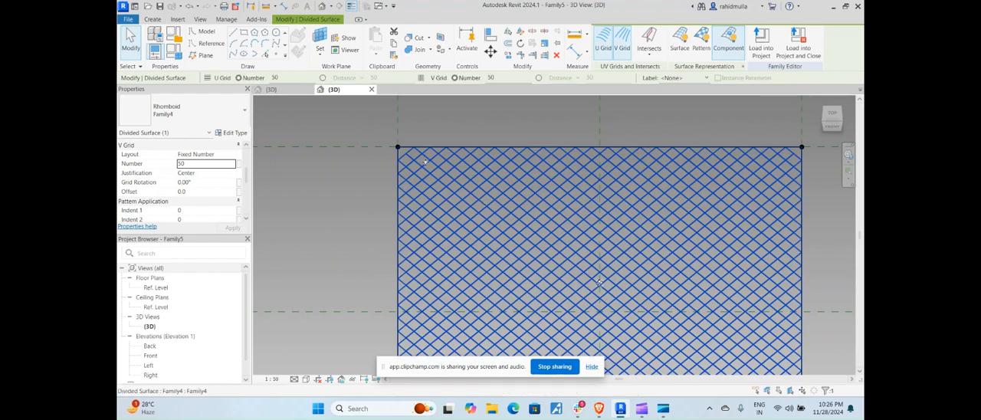
pyautogui.scroll(4, 424, 161)
pyautogui.press('Escape')
pyautogui.scroll(-5, 410, 161)
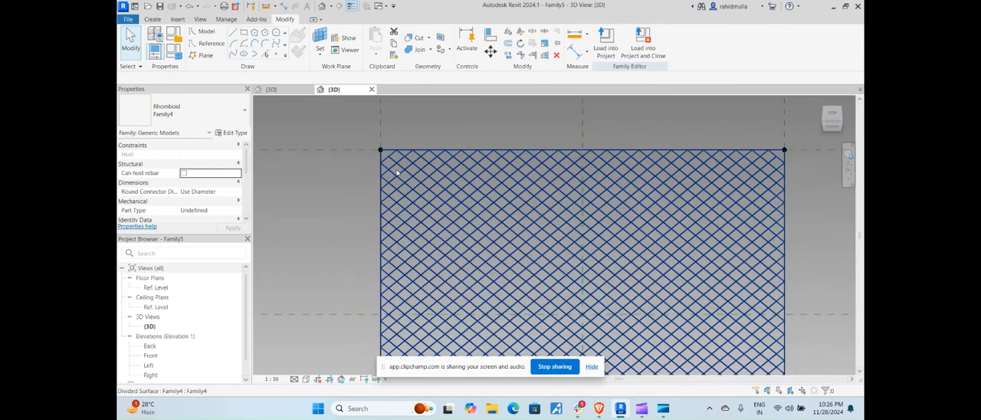
pyautogui.scroll(-4, 424, 173)
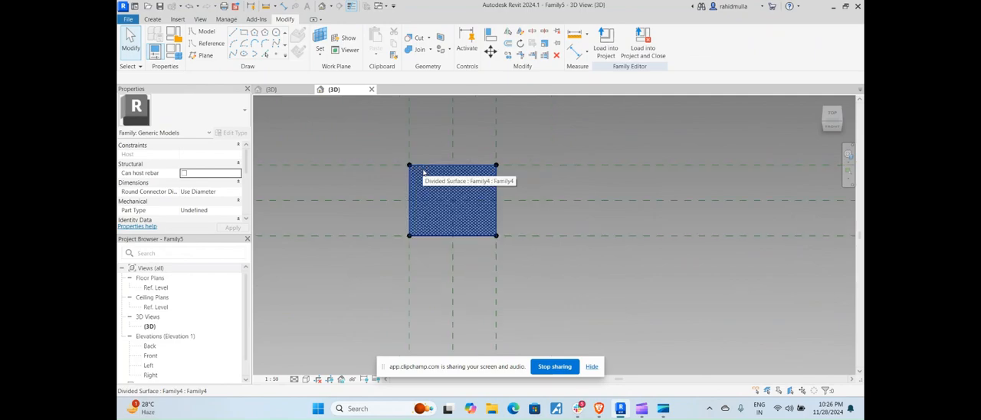
# Create a new project from the DefaultMetric template
pyautogui.keyDown('shift'); pyautogui.moveTo(541, 213); pyautogui.dragTo(260, 107, button='middle'); pyautogui.keyUp('shift')
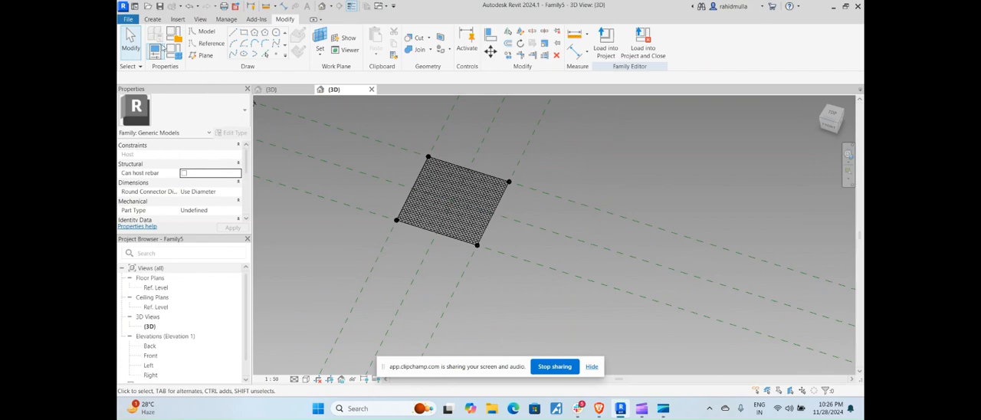
pyautogui.click(135, 6)
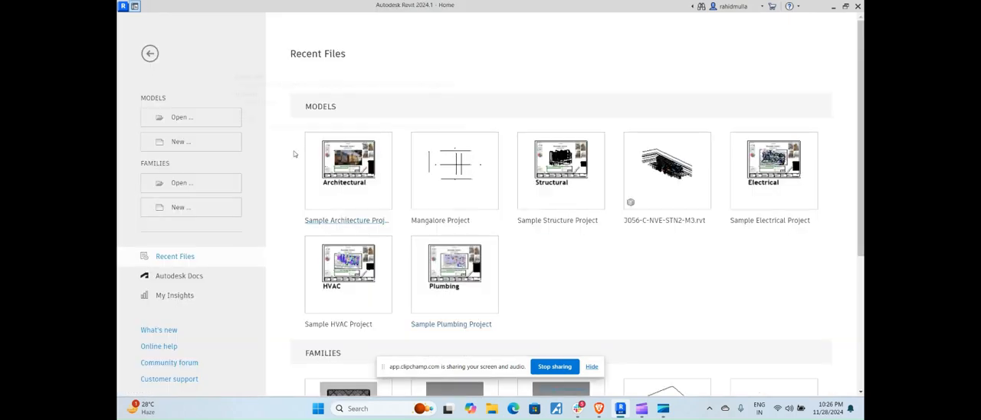
pyautogui.click(214, 142)
pyautogui.click(265, 135)
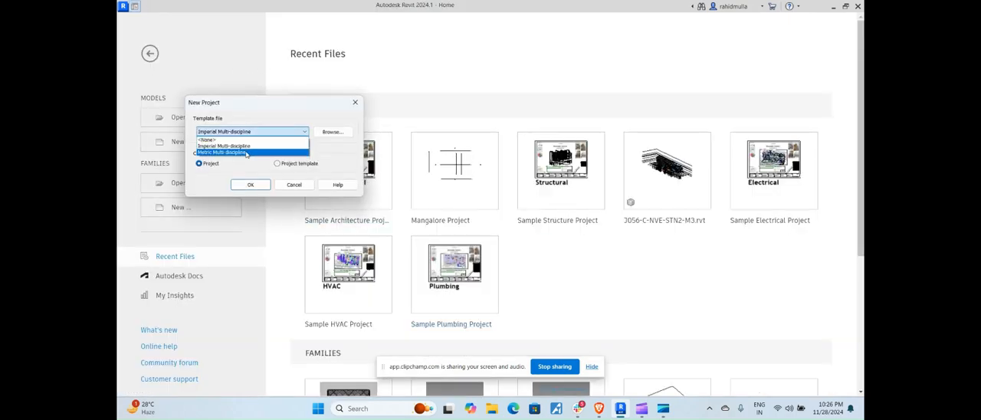
pyautogui.click(248, 152)
pyautogui.click(330, 133)
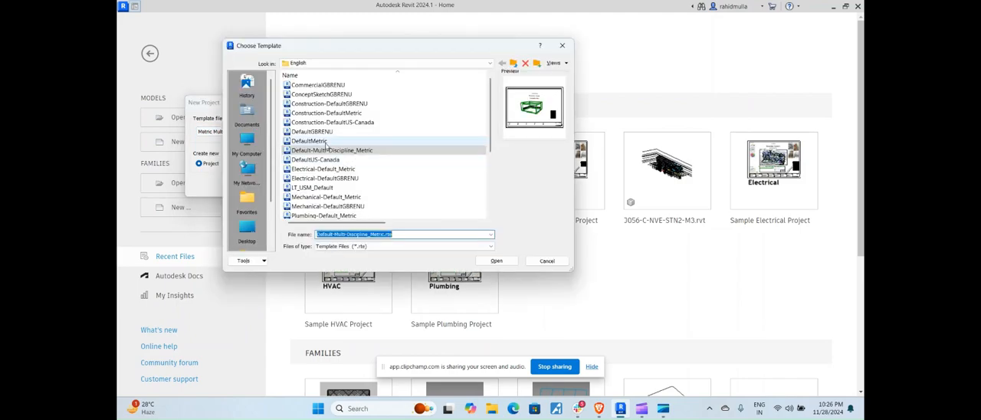
pyautogui.click(310, 141)
pyautogui.click(497, 261)
pyautogui.click(255, 184)
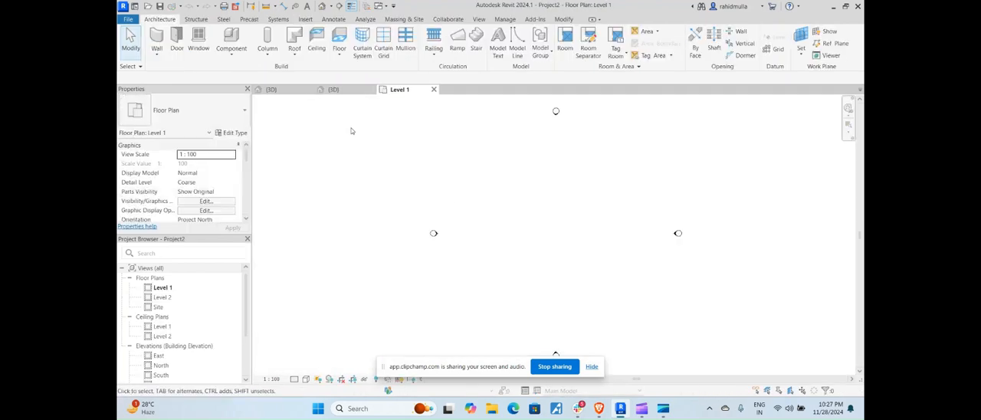
# Return to the Family5 3D view and load the mesh family into Project2 only
pyautogui.click(347, 91)
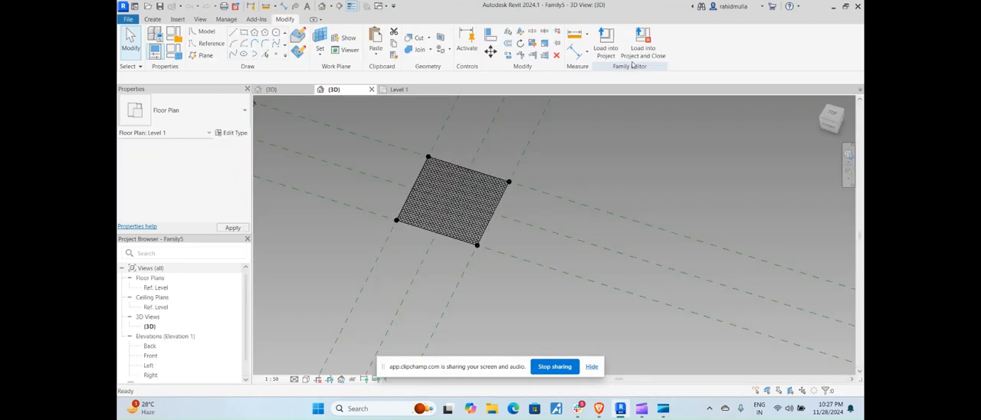
pyautogui.click(606, 40)
pyautogui.click(431, 159)
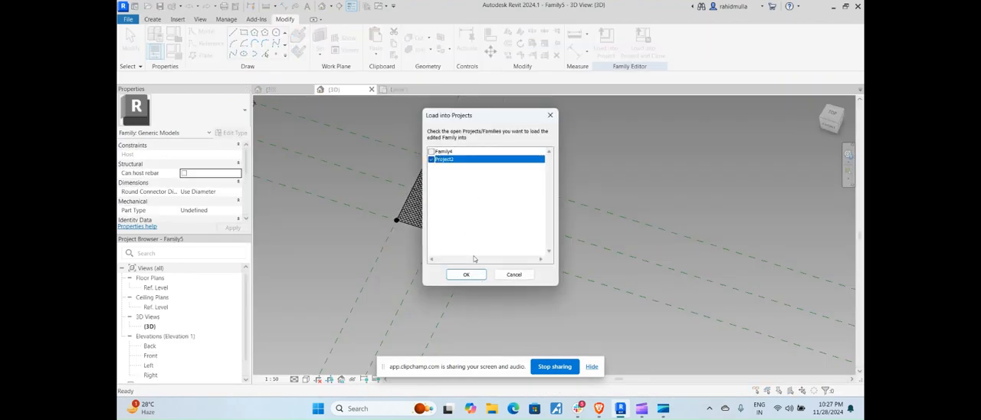
pyautogui.click(468, 275)
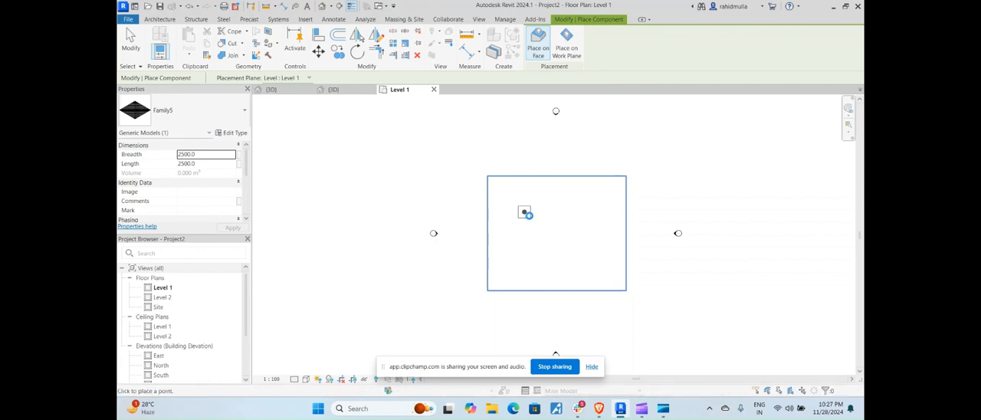
# Place one Family5 mesh instance inside the elevation markers on the Level 1 plan and end placement
pyautogui.click(524, 212)
pyautogui.press('Escape')
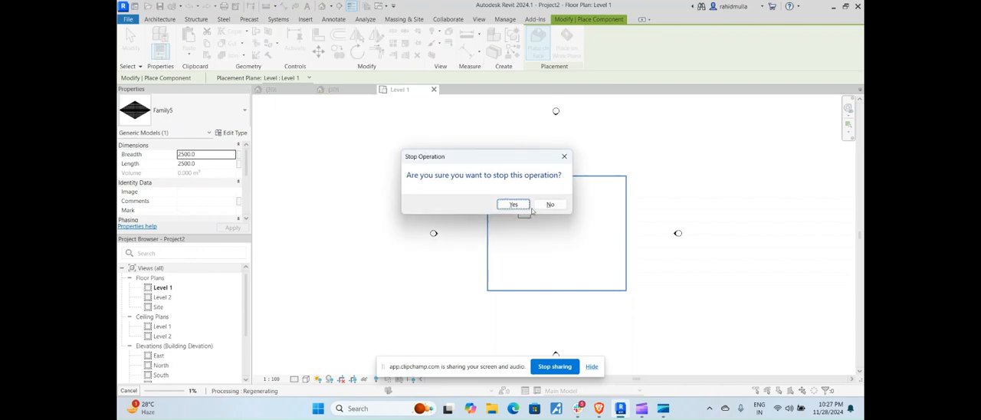
pyautogui.click(549, 204)
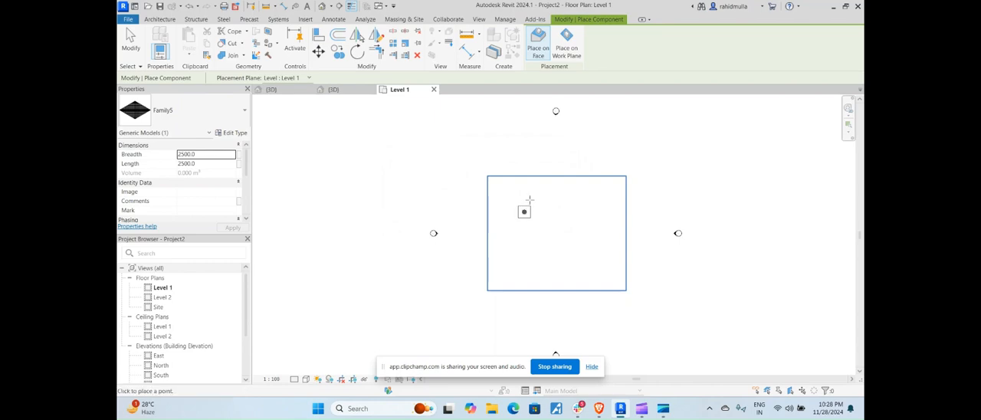
pyautogui.press('Escape')
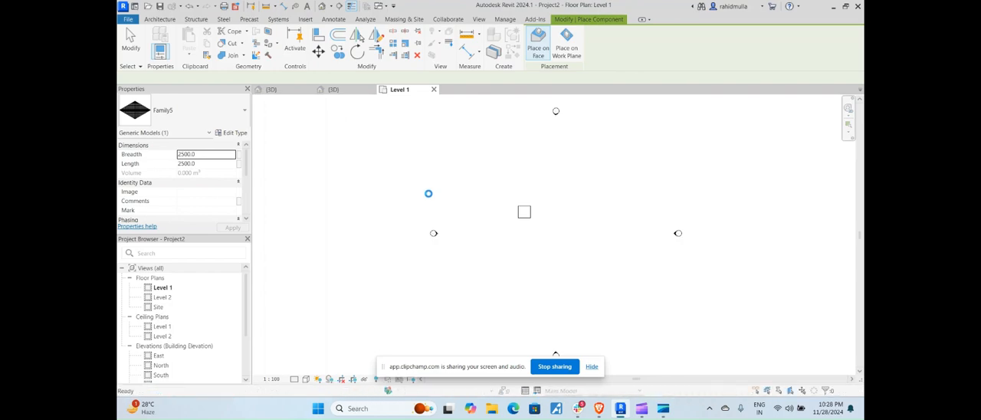
pyautogui.press('Escape')
pyautogui.press('Escape')
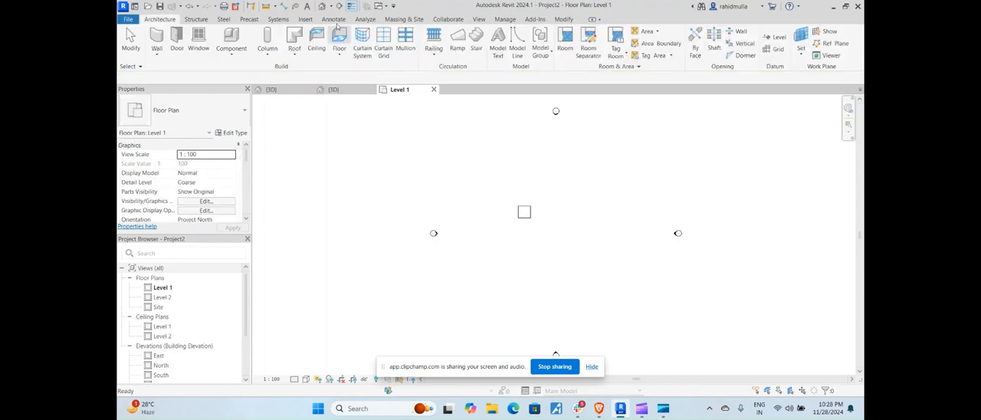
# Open the project's default 3D view and set its detail level to Fine
pyautogui.click(319, 8)
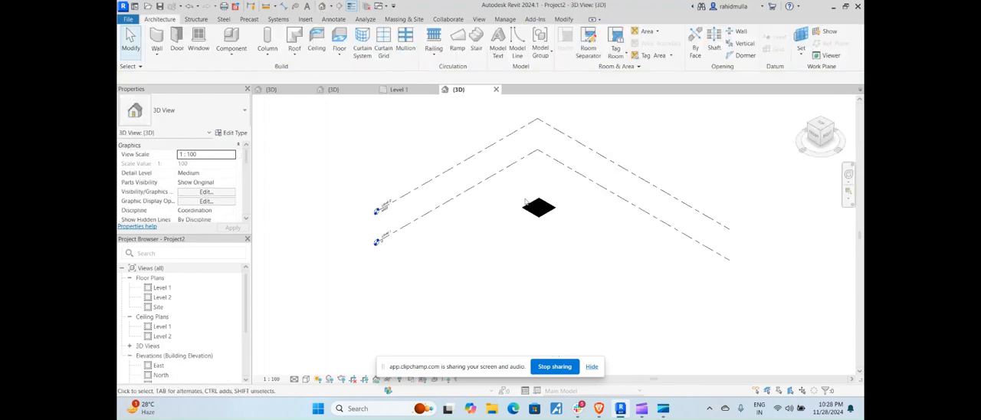
pyautogui.scroll(5, 543, 209)
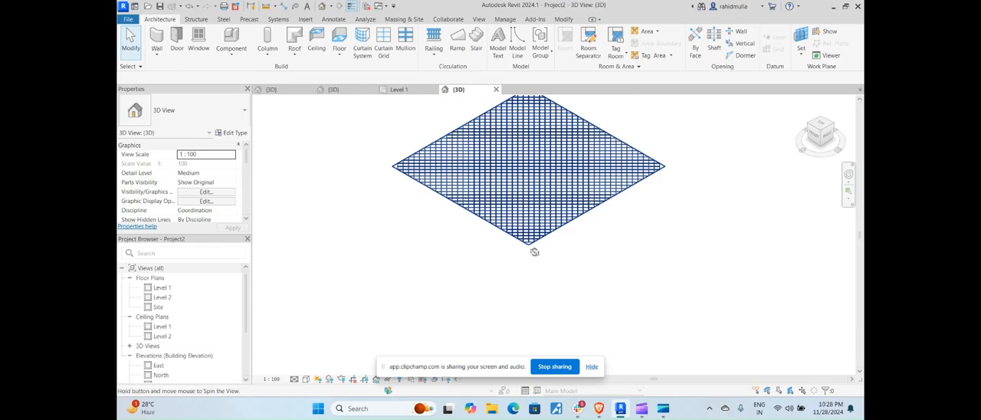
pyautogui.keyDown('shift'); pyautogui.moveTo(534, 250); pyautogui.dragTo(677, 378, button='middle'); pyautogui.keyUp('shift')
pyautogui.scroll(8, 324, 337)
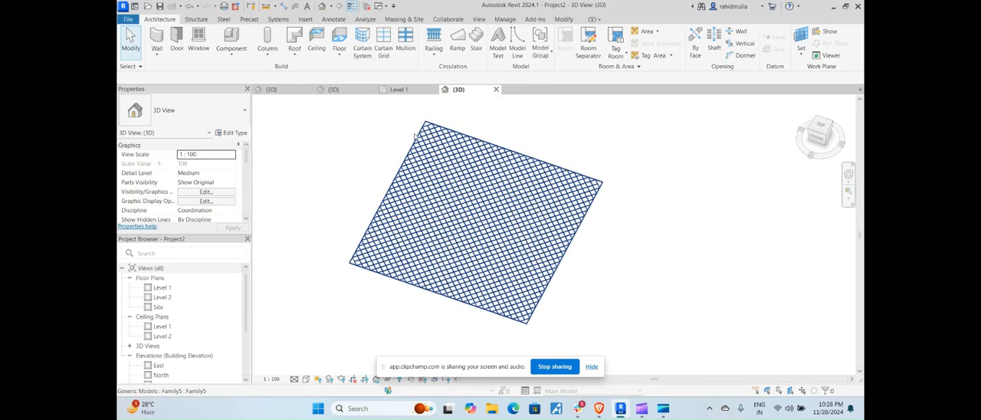
pyautogui.click(294, 379)
pyautogui.click(307, 368)
# Set the placed mesh instance's Breadth to 1000 and Length to 1000, and apply the change
pyautogui.scroll(-2, 346, 349)
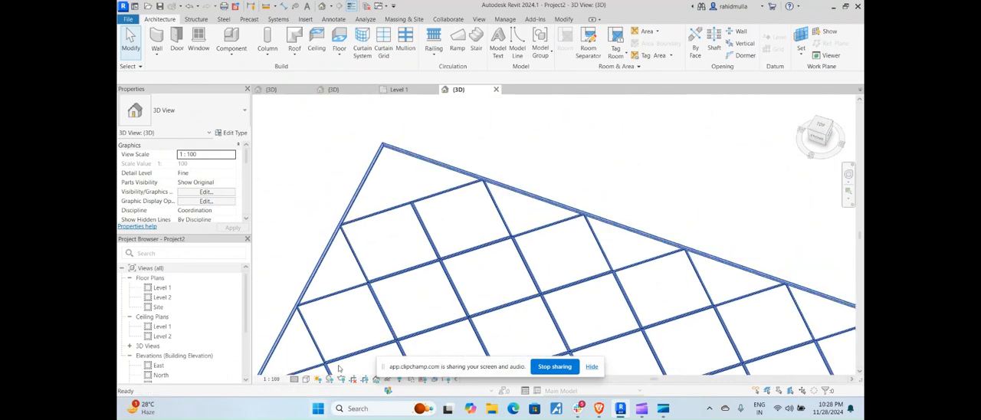
pyautogui.scroll(4, 346, 238)
pyautogui.scroll(2, 347, 236)
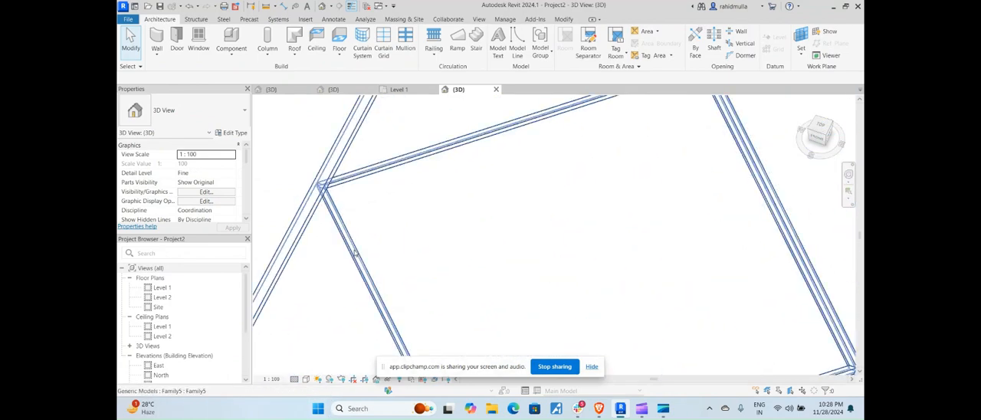
pyautogui.scroll(-6, 355, 255)
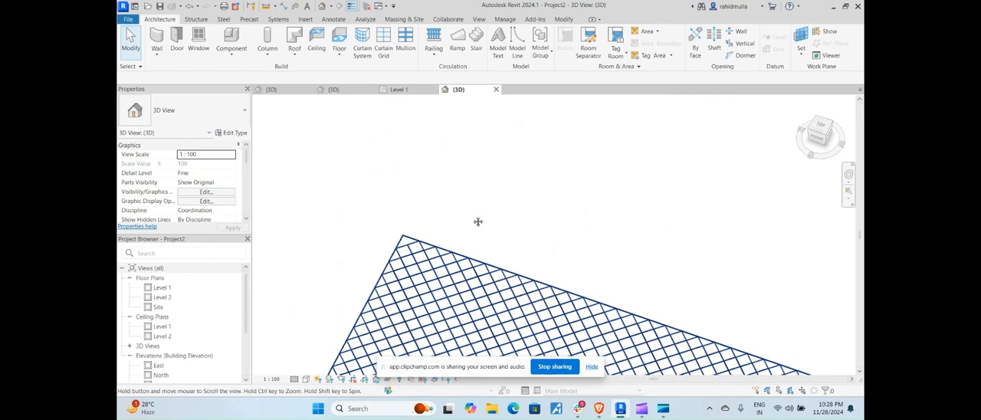
pyautogui.scroll(-5, 497, 277)
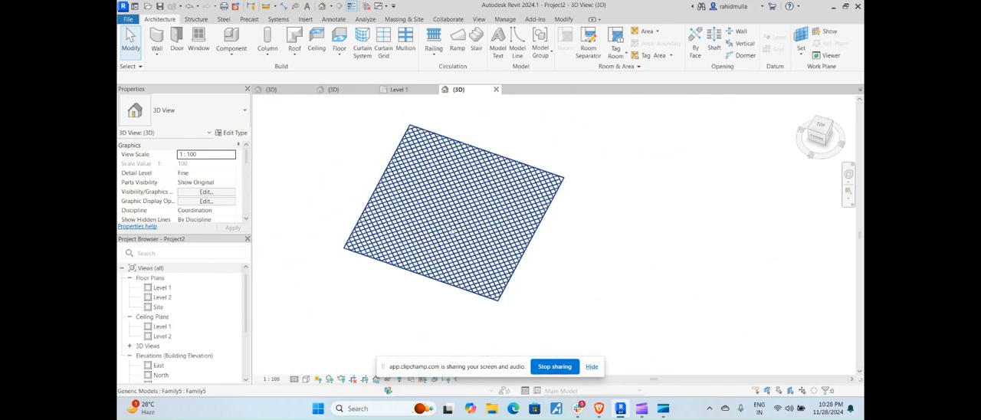
pyautogui.keyDown('shift'); pyautogui.moveTo(494, 272); pyautogui.dragTo(474, 216, button='middle'); pyautogui.keyUp('shift')
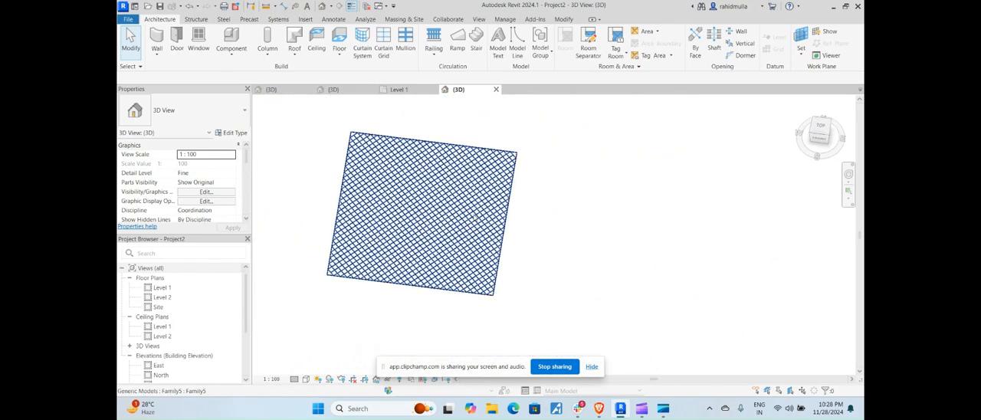
pyautogui.click(473, 216)
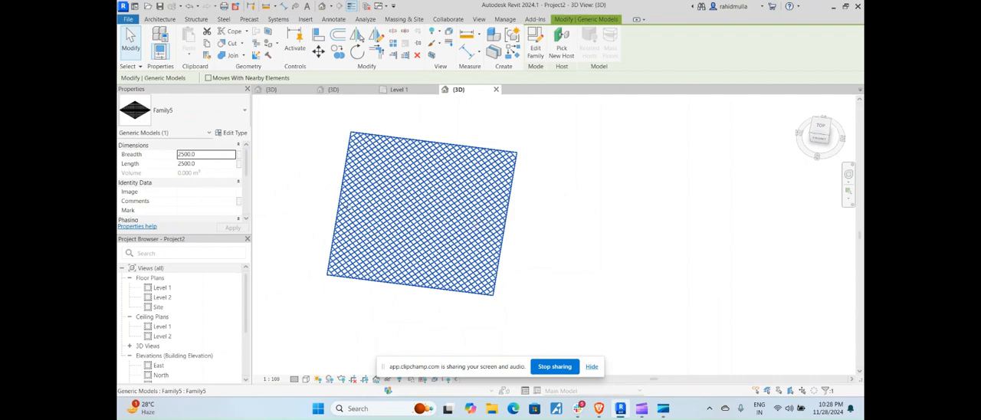
pyautogui.click(206, 154)
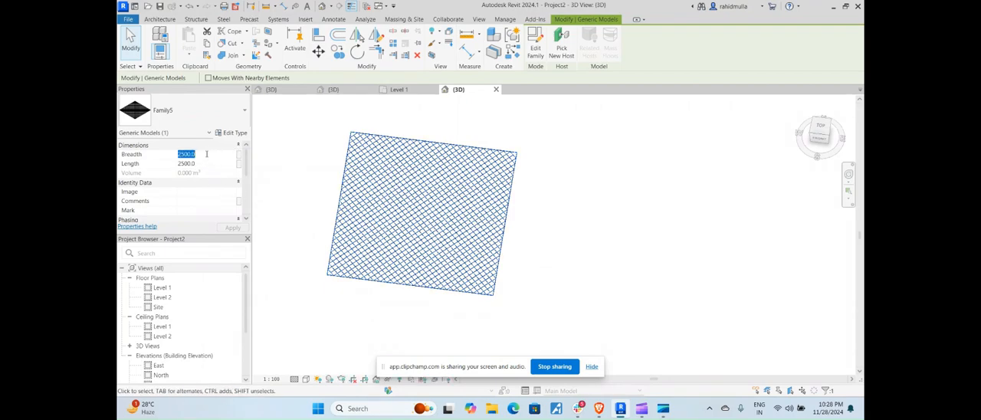
pyautogui.write('10')
pyautogui.doubleClick(205, 163)
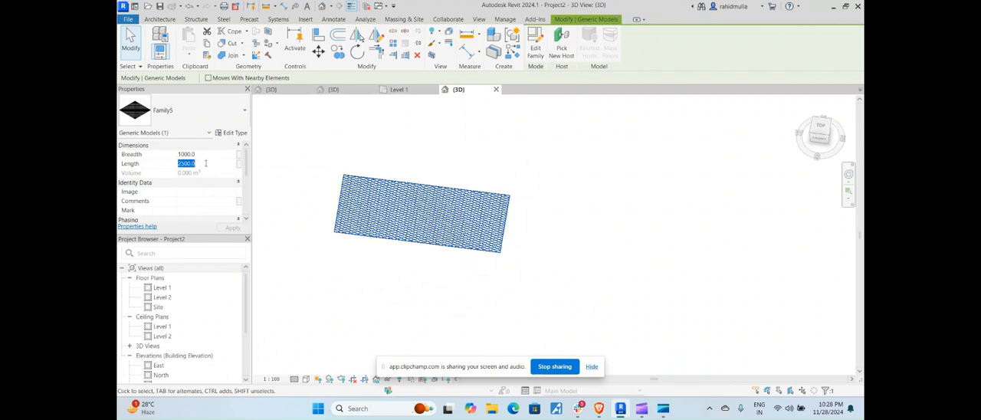
pyautogui.write('100')
pyautogui.click(230, 228)
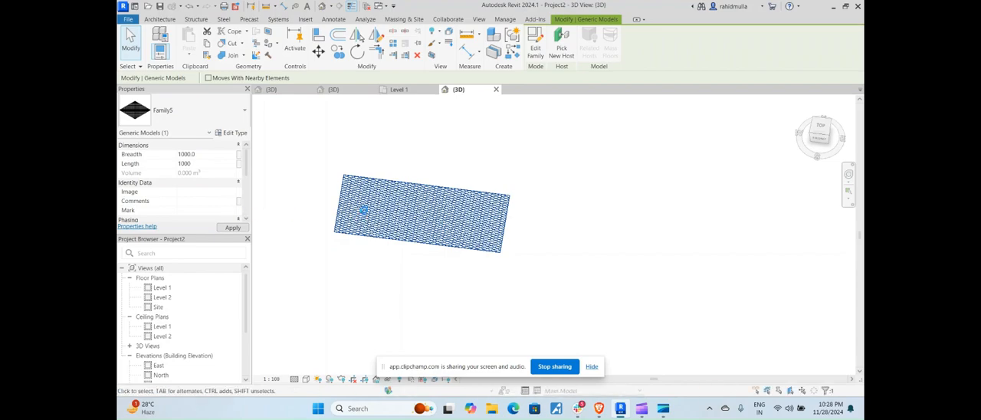
# In the top view, copy the mesh horizontally from its upper-left corner, leaving a small gap between the two instances
pyautogui.scroll(2, 430, 211)
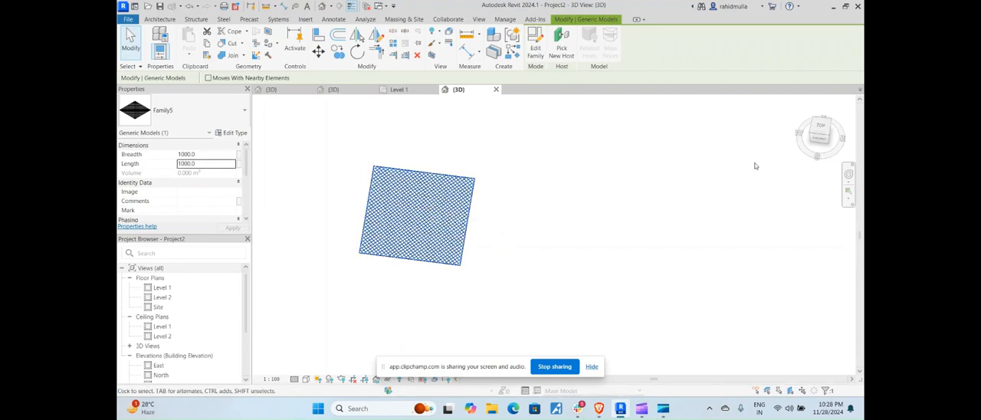
pyautogui.click(817, 127)
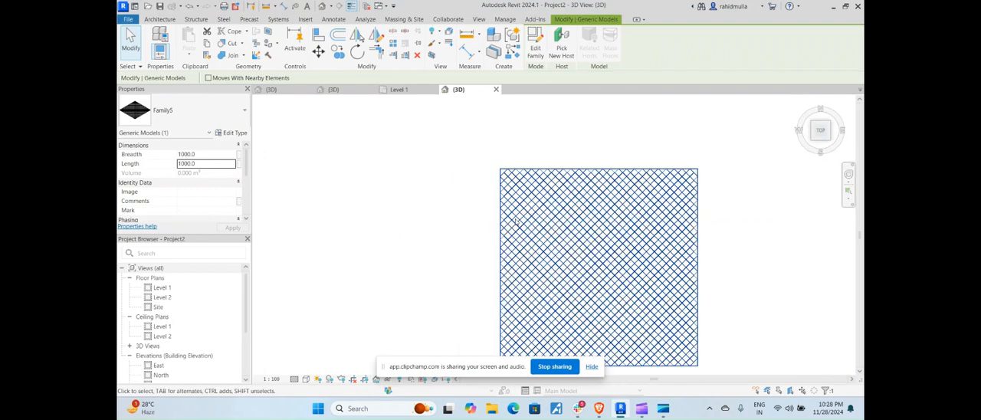
pyautogui.moveTo(545, 222); pyautogui.dragTo(460, 217, button='middle')
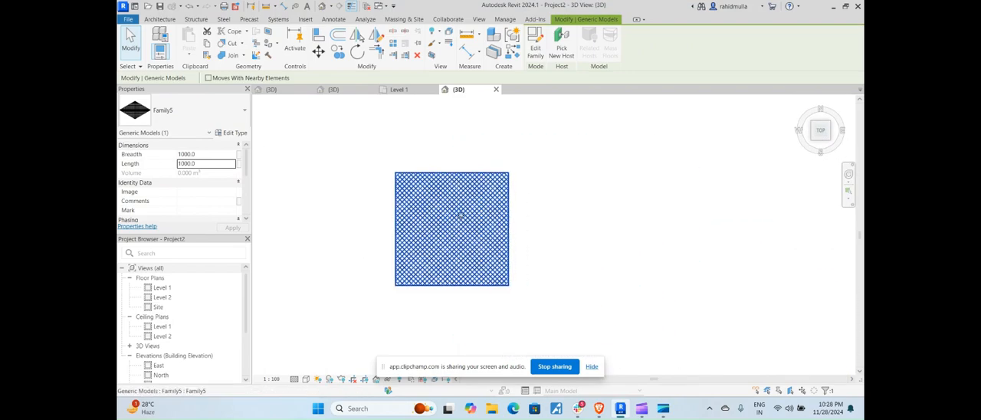
pyautogui.press('c')
pyautogui.press('o')
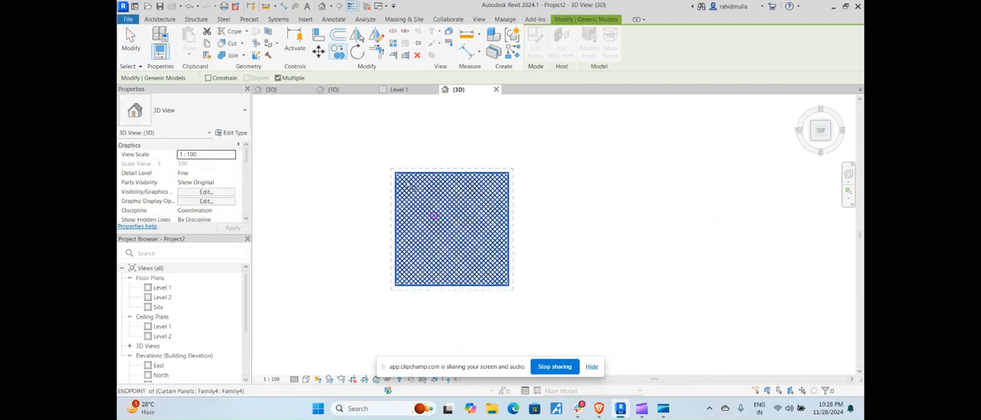
pyautogui.click(395, 171)
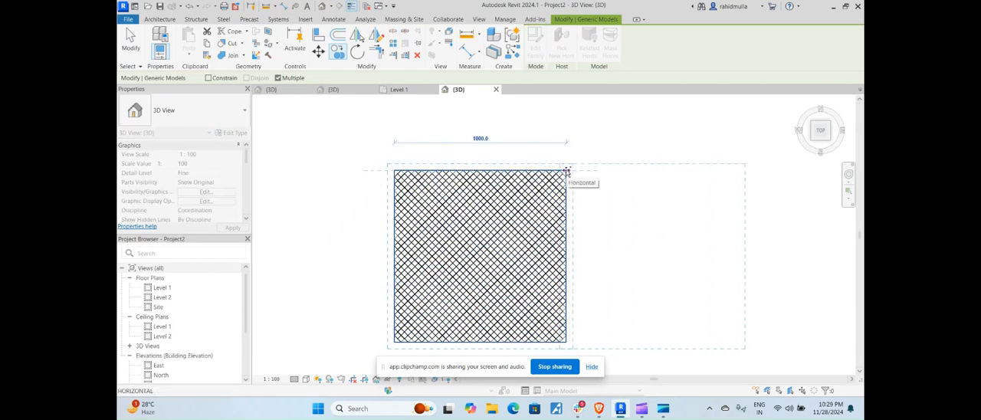
pyautogui.write('1100')
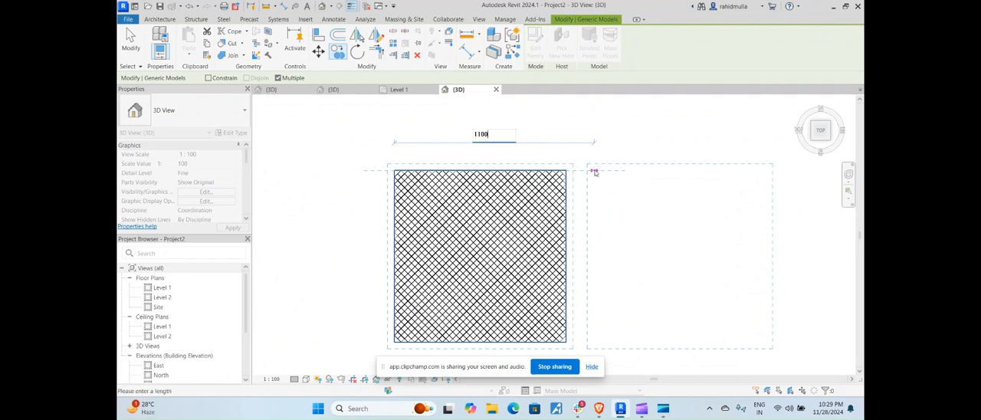
pyautogui.press('Return')
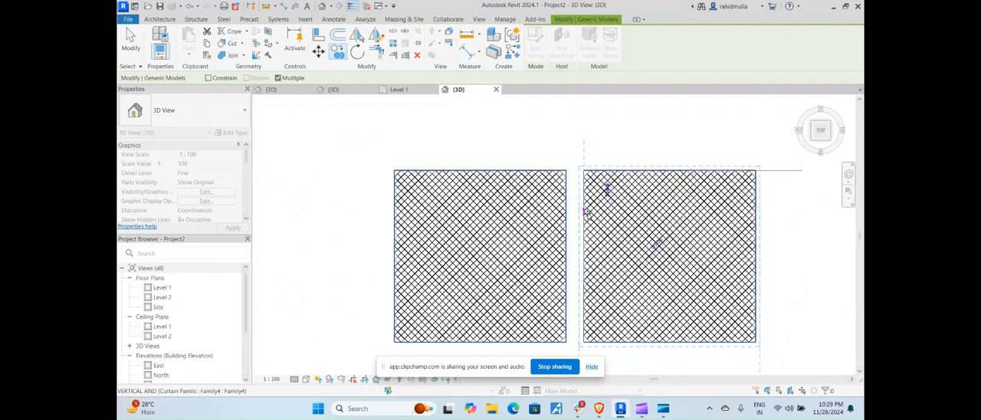
pyautogui.press('Escape')
# Select each of the two mesh instances in the top view to check the copied one's Breadth and Length
pyautogui.scroll(-4, 601, 222)
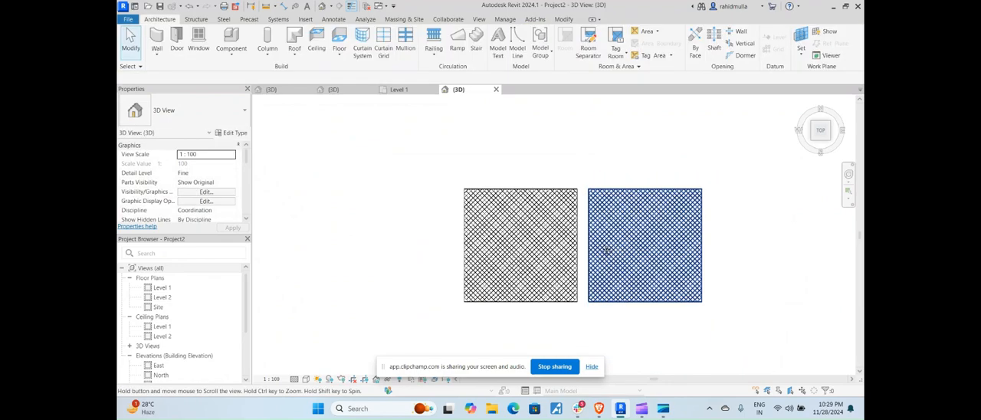
pyautogui.moveTo(608, 250); pyautogui.dragTo(561, 242, button='middle')
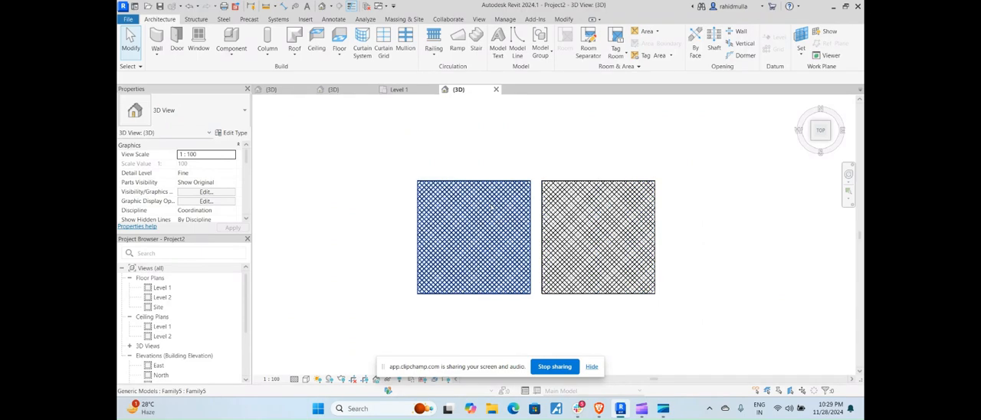
pyautogui.click(492, 208)
pyautogui.click(611, 214)
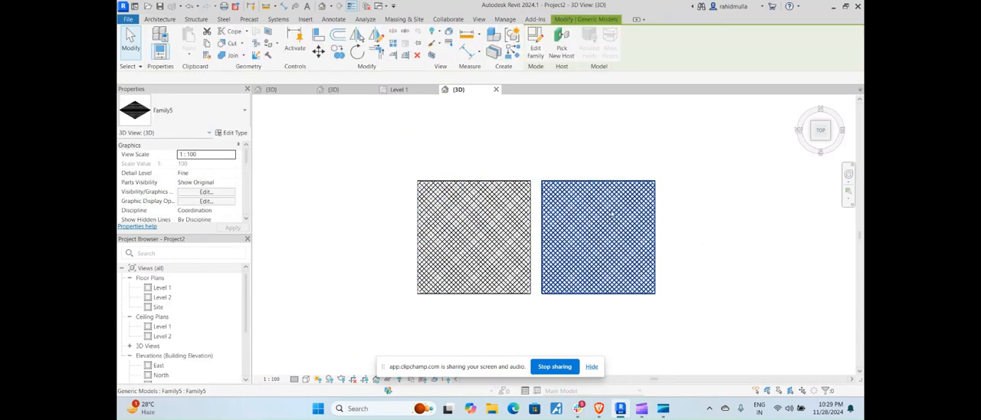
pyautogui.click(612, 214)
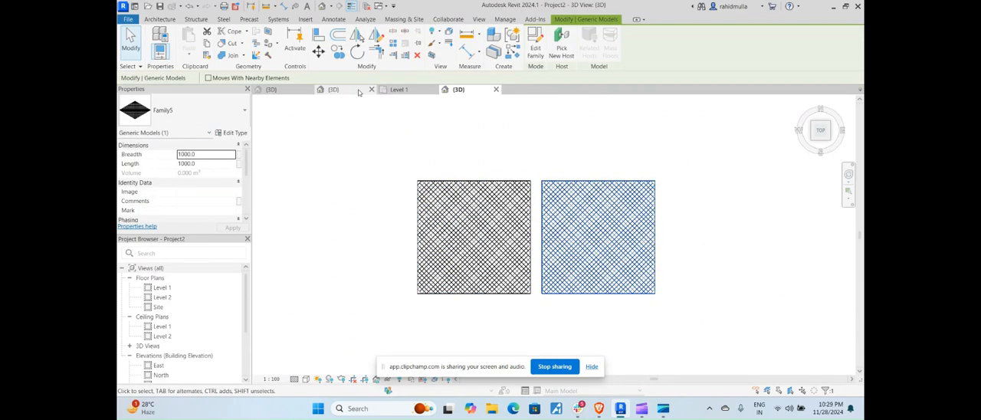
# In the Family5 3D view, associate the divided surface's All Grid Rotation with a new instance parameter named Grid rotation
pyautogui.click(354, 92)
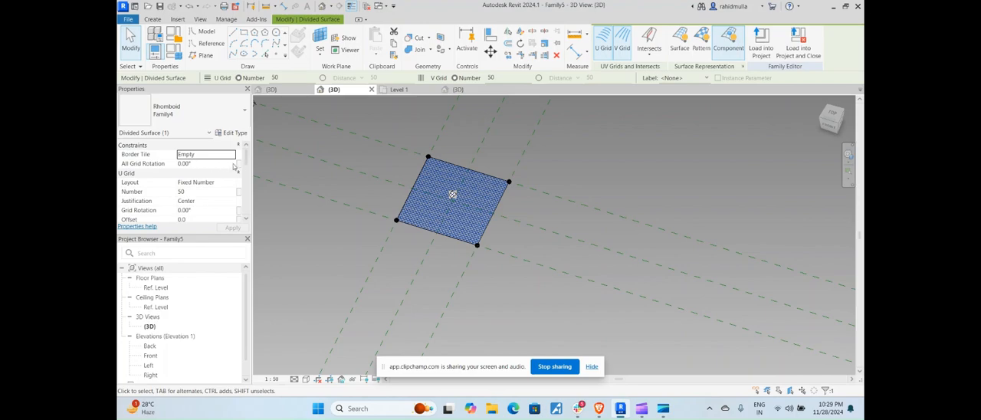
pyautogui.click(239, 164)
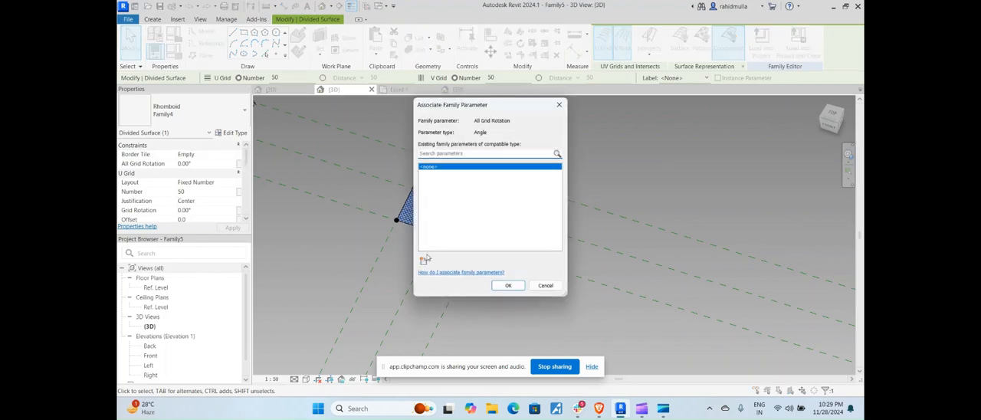
pyautogui.click(424, 261)
pyautogui.write('Grid rotation')
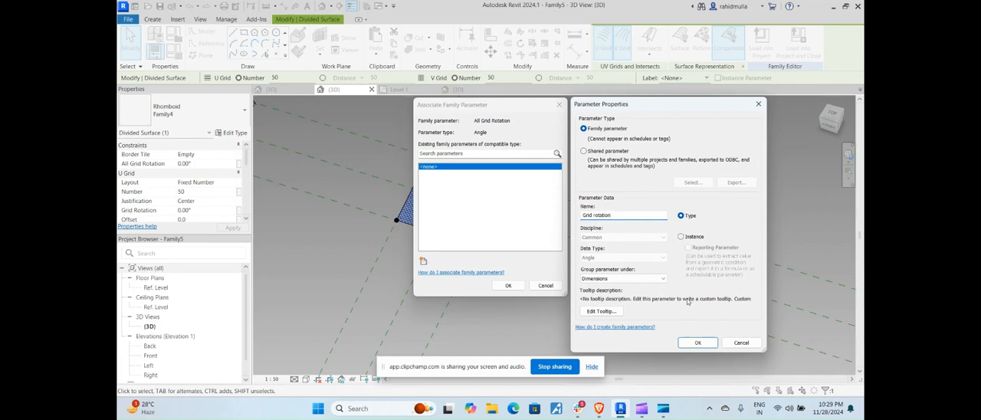
pyautogui.click(680, 237)
pyautogui.click(697, 342)
pyautogui.click(508, 283)
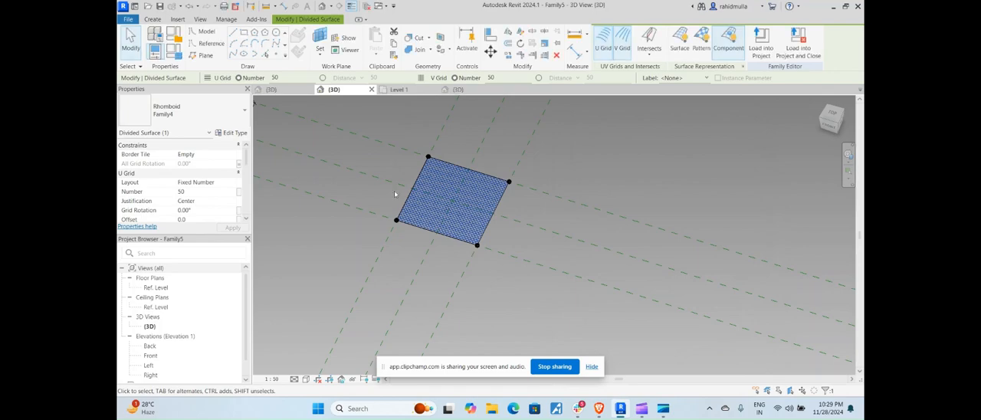
# Associate the divided surface's U Grid Number with a new instance parameter named Grid U, grouped under Dimensions
pyautogui.click(239, 191)
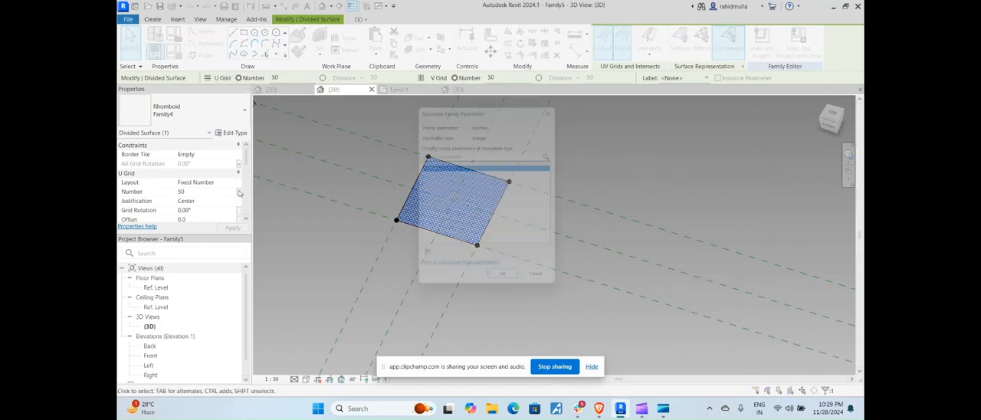
pyautogui.click(422, 262)
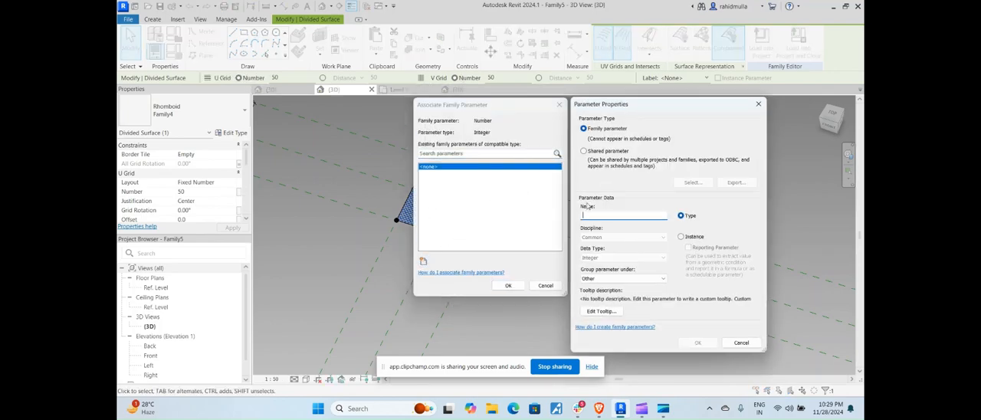
pyautogui.write('Grid U')
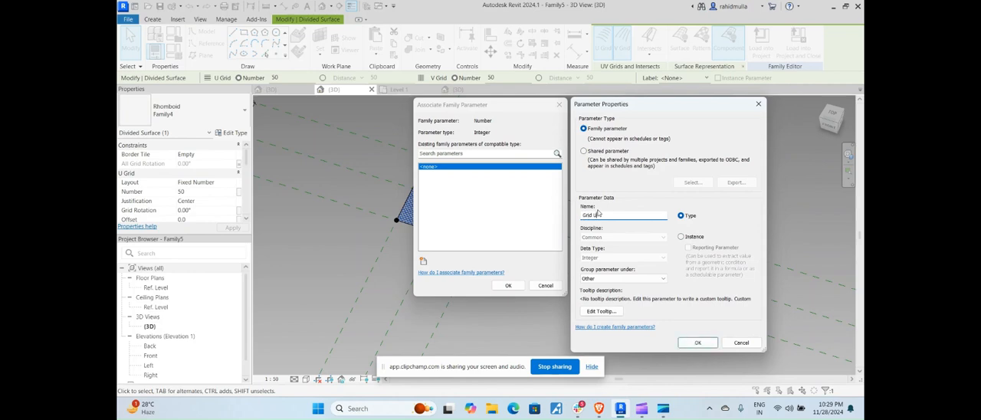
pyautogui.click(681, 237)
pyautogui.click(637, 279)
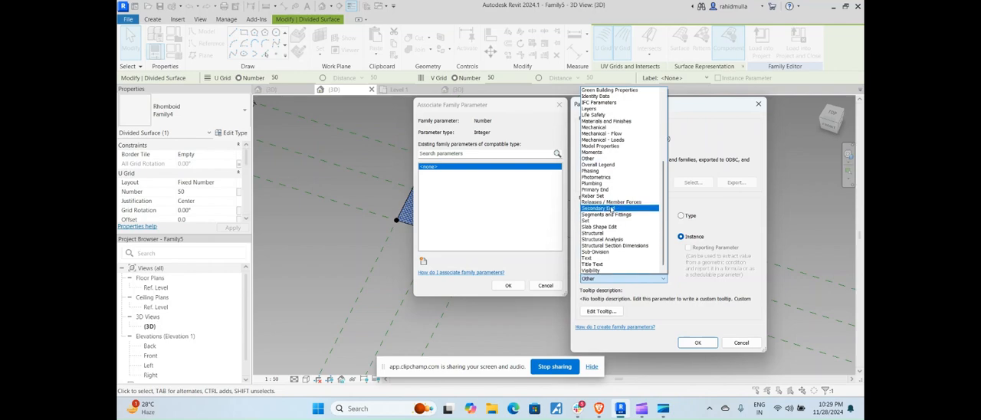
pyautogui.scroll(5, 610, 183)
pyautogui.click(605, 96)
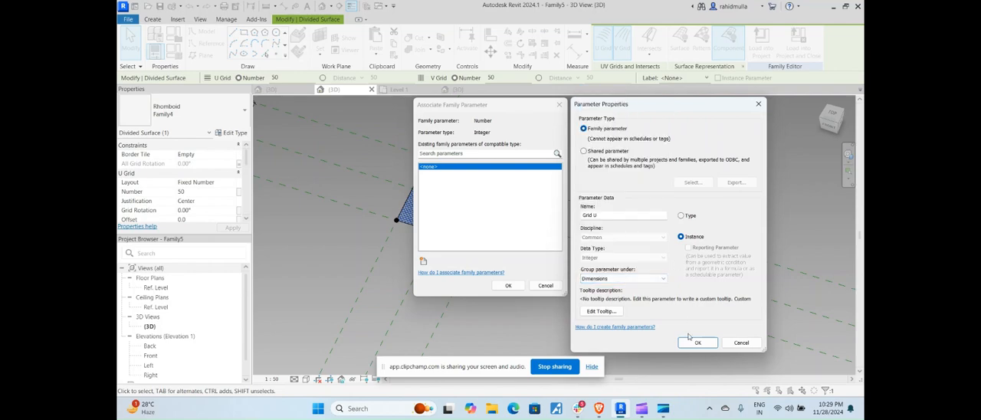
pyautogui.click(697, 342)
pyautogui.click(508, 285)
# Associate the divided surface's V Grid Number with a new instance parameter named Grid V, grouped under Dimensions
pyautogui.scroll(-2, 196, 192)
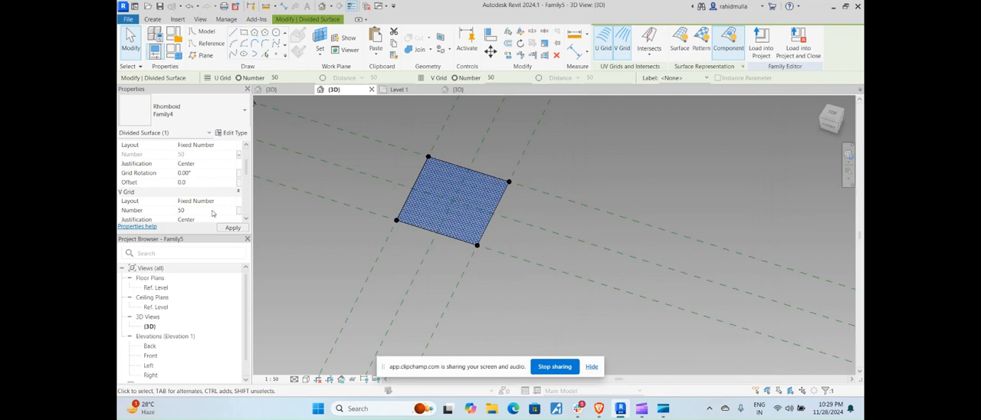
pyautogui.scroll(-3, 227, 203)
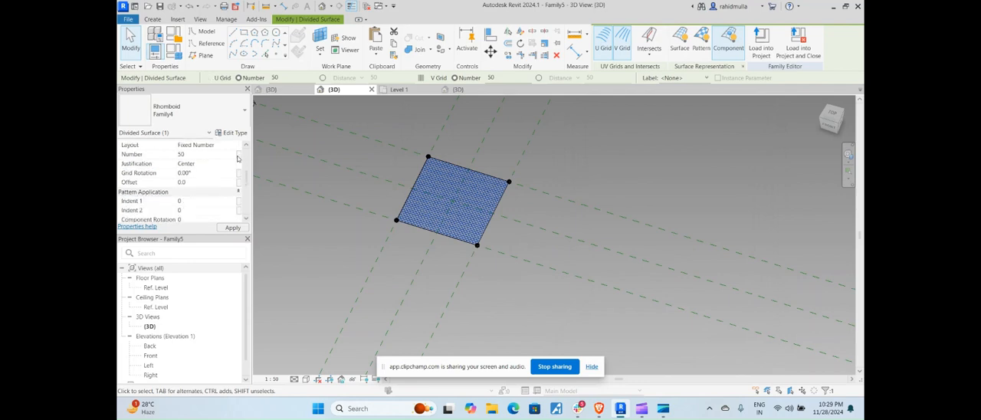
pyautogui.click(422, 261)
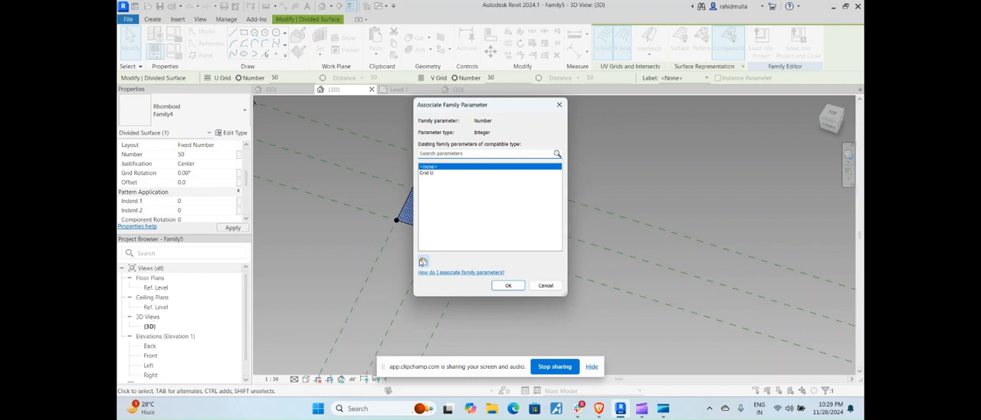
pyautogui.write('Grid')
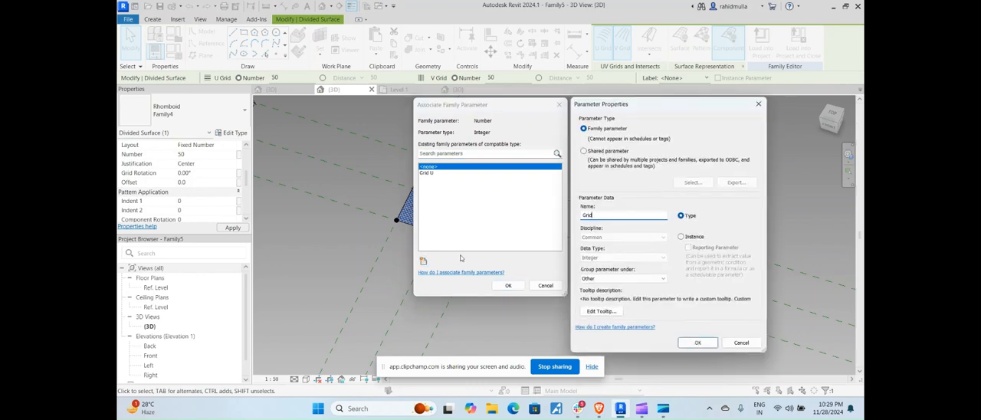
pyautogui.write(' V')
pyautogui.click(681, 236)
pyautogui.click(622, 278)
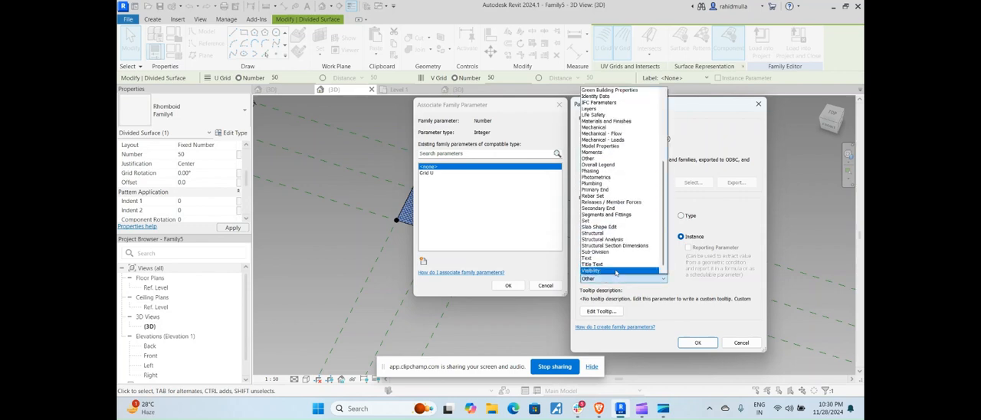
pyautogui.scroll(5, 622, 192)
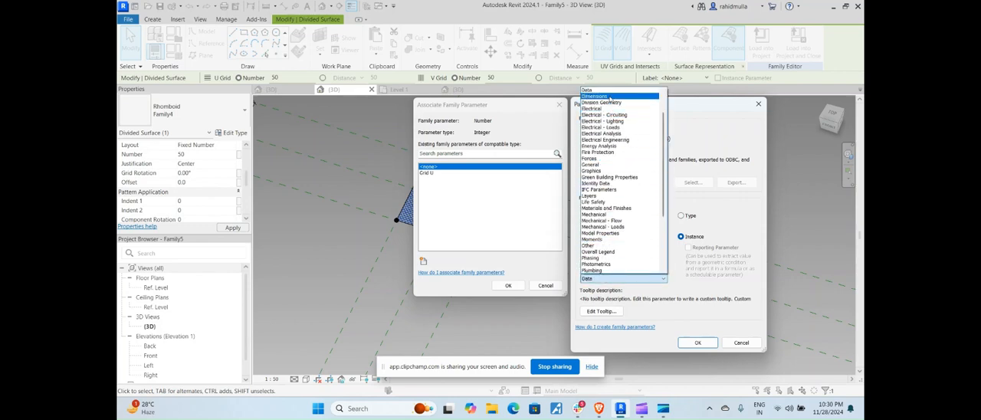
pyautogui.click(609, 96)
pyautogui.click(699, 342)
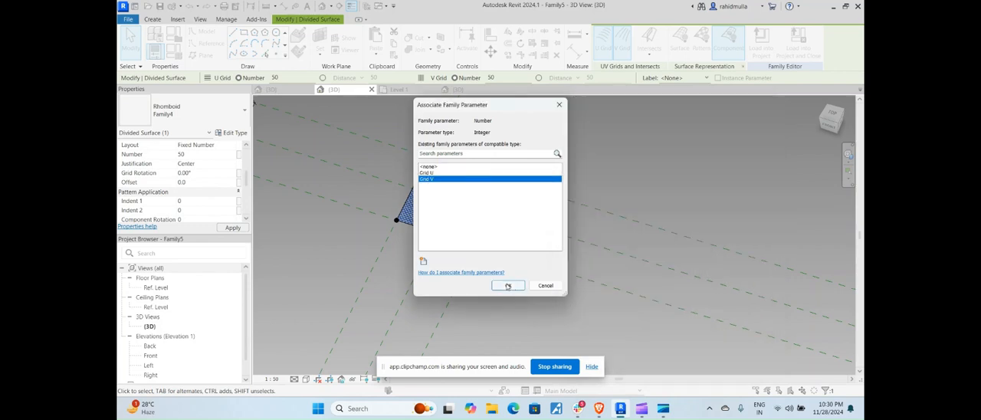
pyautogui.click(508, 285)
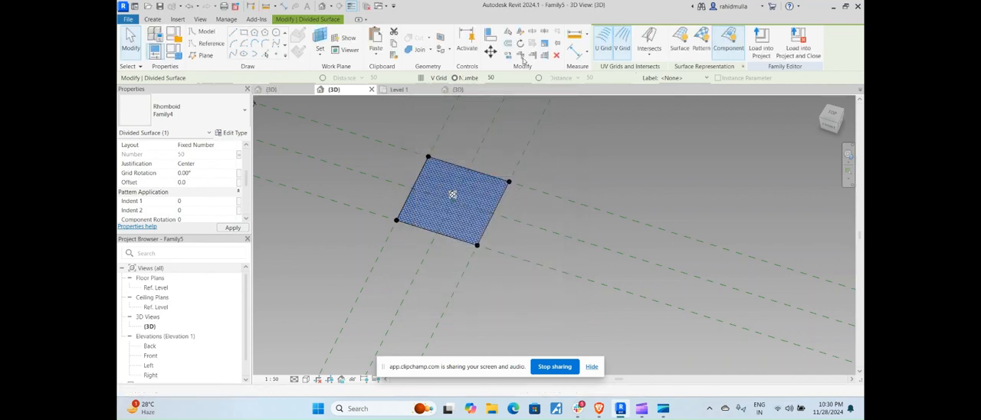
# Load the updated Family5 into Project2, overwriting the existing version, and return to the project's 3D view
pyautogui.click(759, 40)
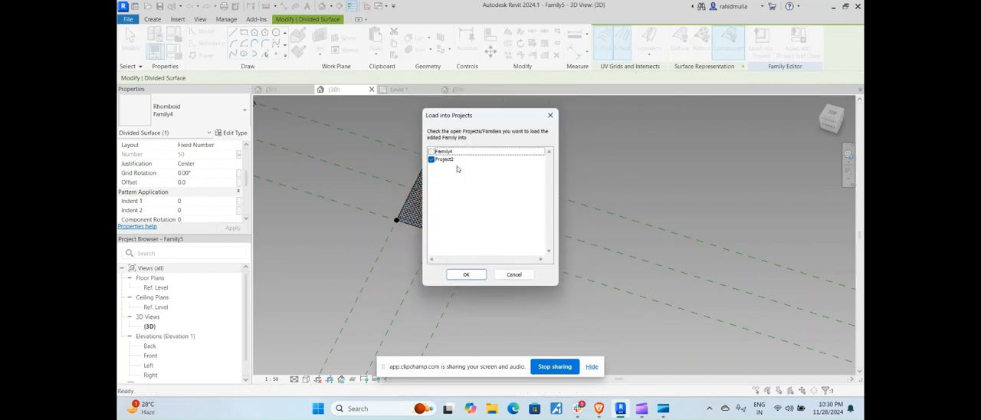
pyautogui.click(476, 274)
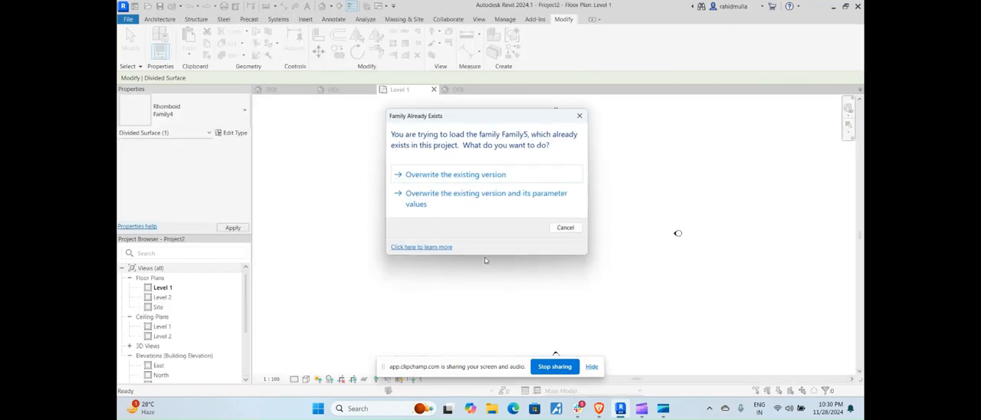
pyautogui.click(479, 175)
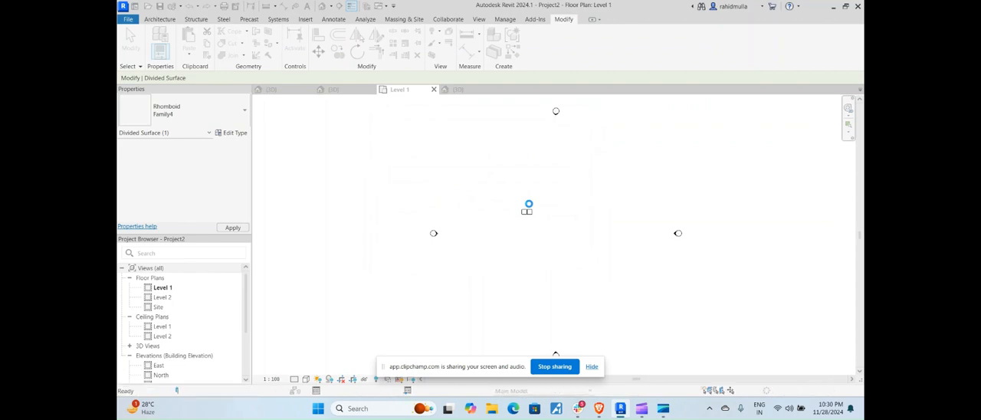
pyautogui.scroll(4, 527, 210)
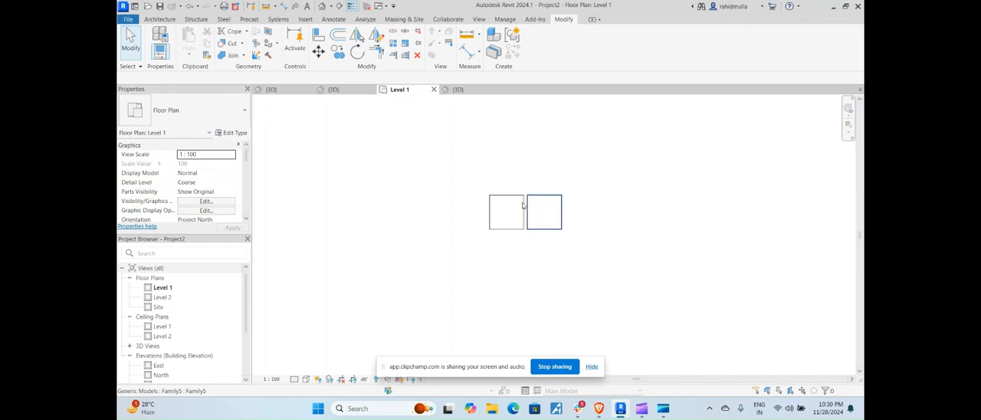
pyautogui.hotkey('ctrl', 'Tab')
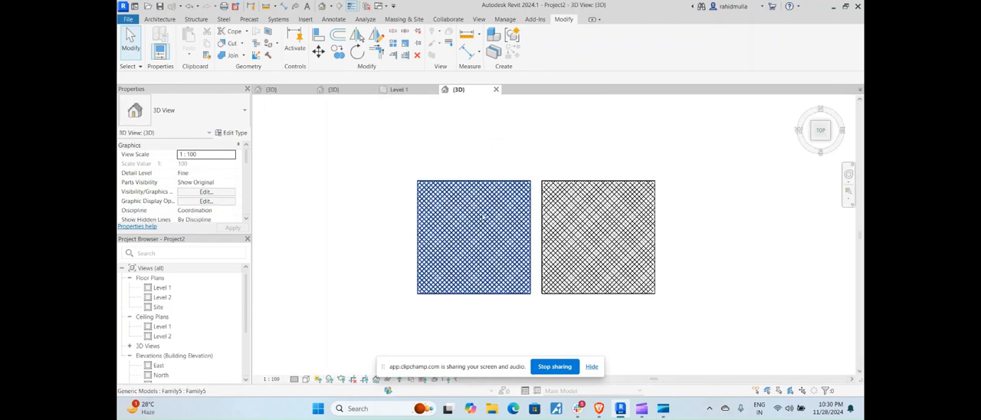
# Set the left mesh instance's Grid rotation to 30°
pyautogui.click(474, 237)
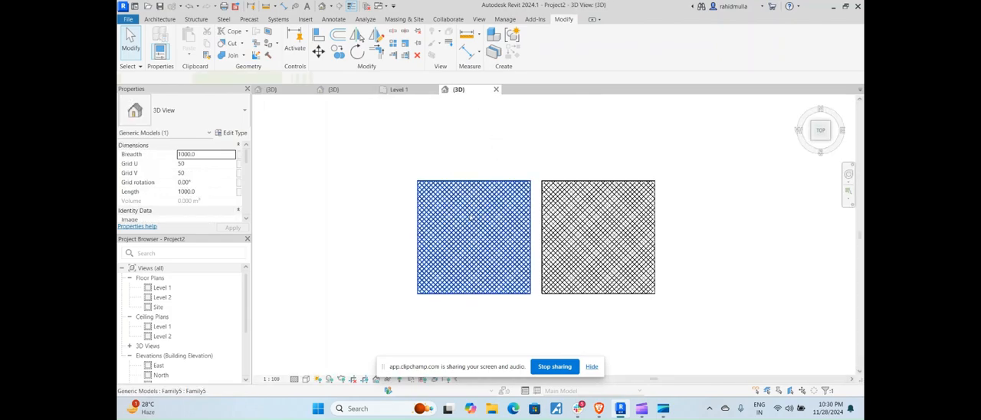
pyautogui.click(202, 182)
pyautogui.write('30')
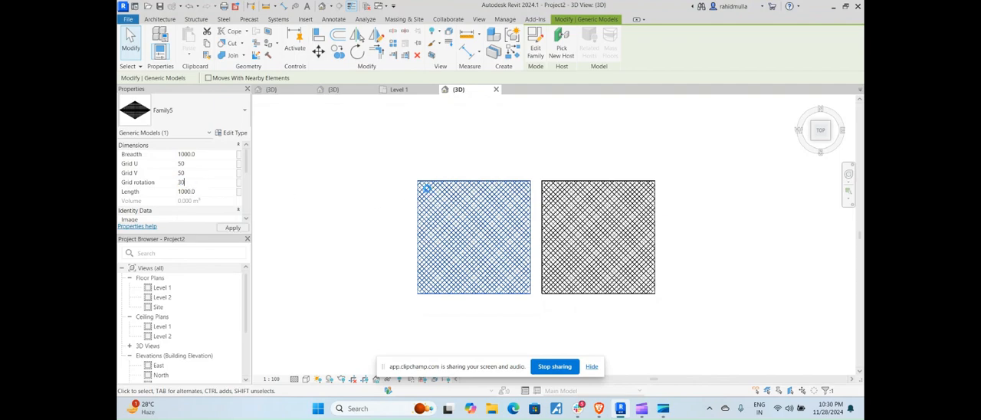
pyautogui.press('Return')
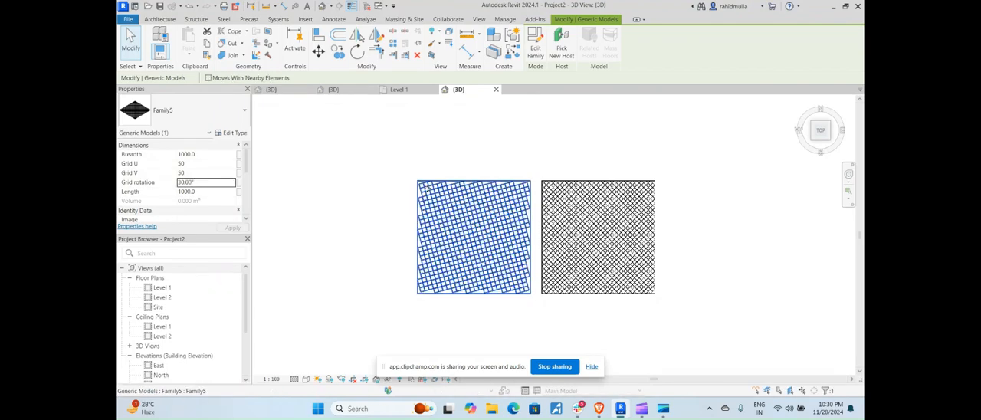
# Set the left mesh instance's Grid U and Grid V to 20 and apply the change
pyautogui.click(199, 164)
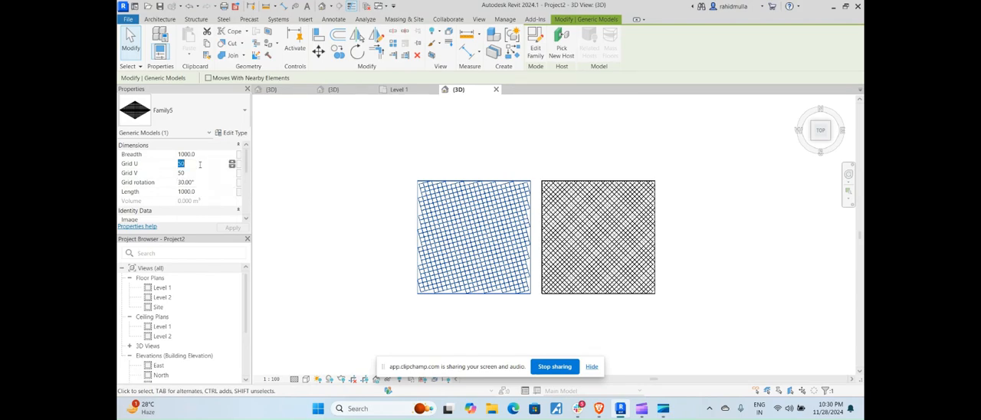
pyautogui.write('20')
pyautogui.click(198, 173)
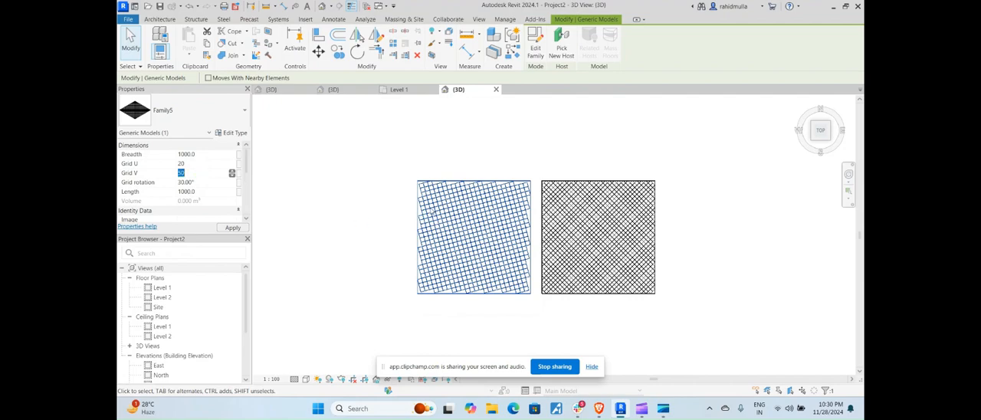
pyautogui.write('20')
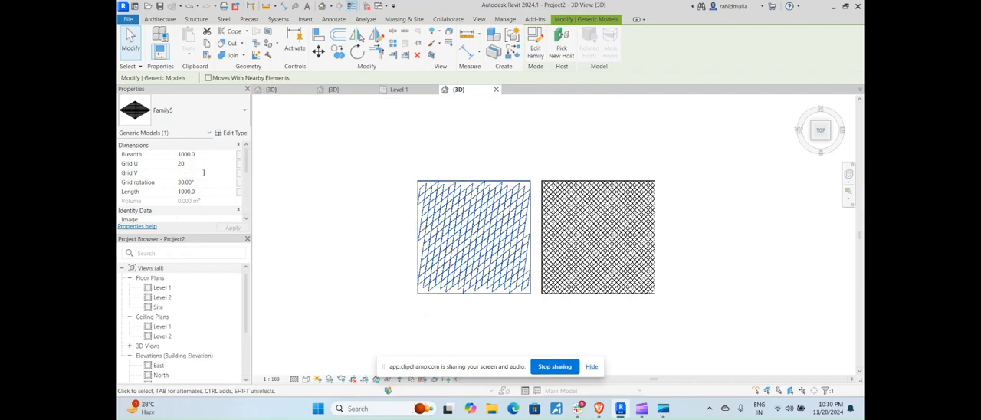
pyautogui.click(232, 227)
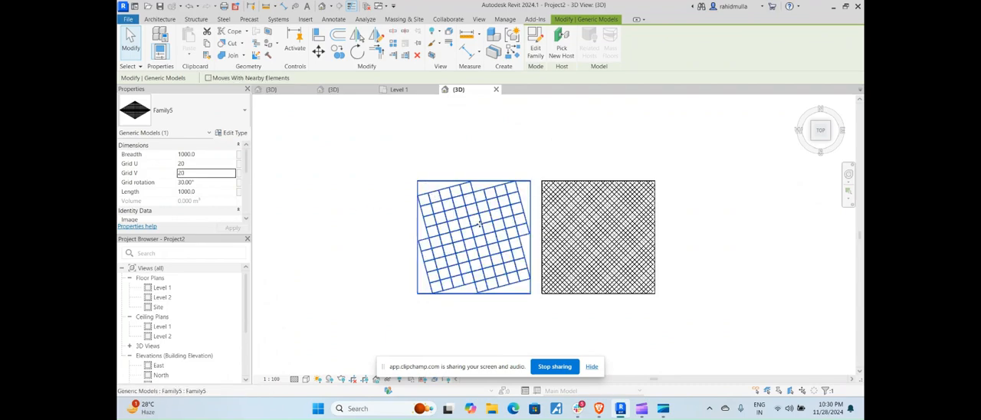
pyautogui.click(599, 218)
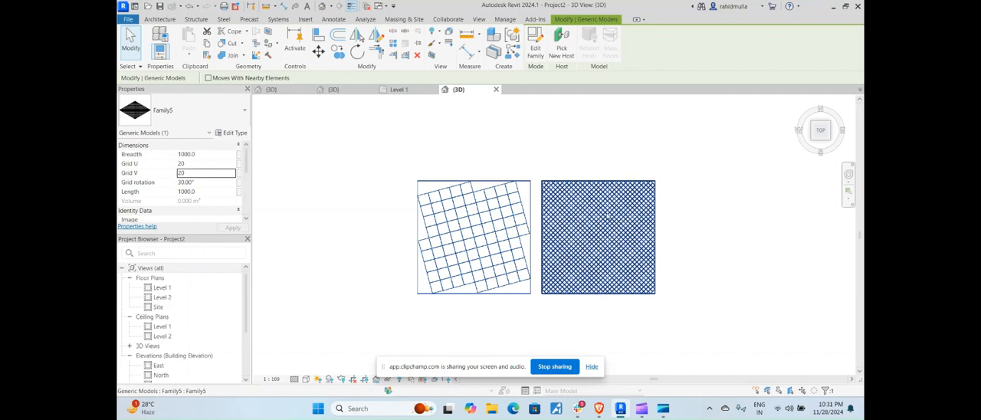
pyautogui.click(599, 408)
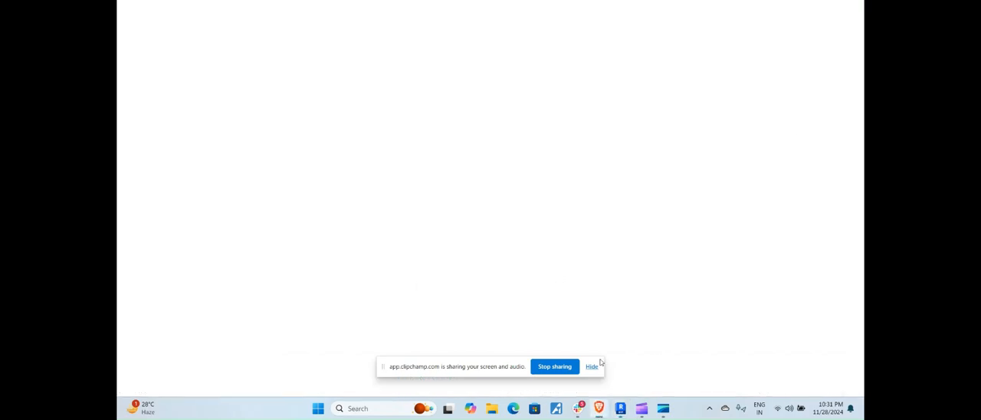
# Switch to the Brave browser and run an image search for "metal panel ceilings" in a new tab
pyautogui.click(708, 11)
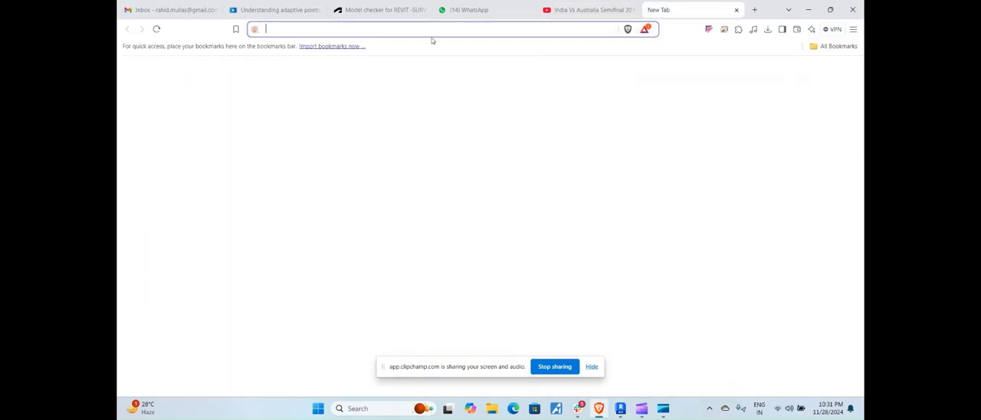
pyautogui.write('metal')
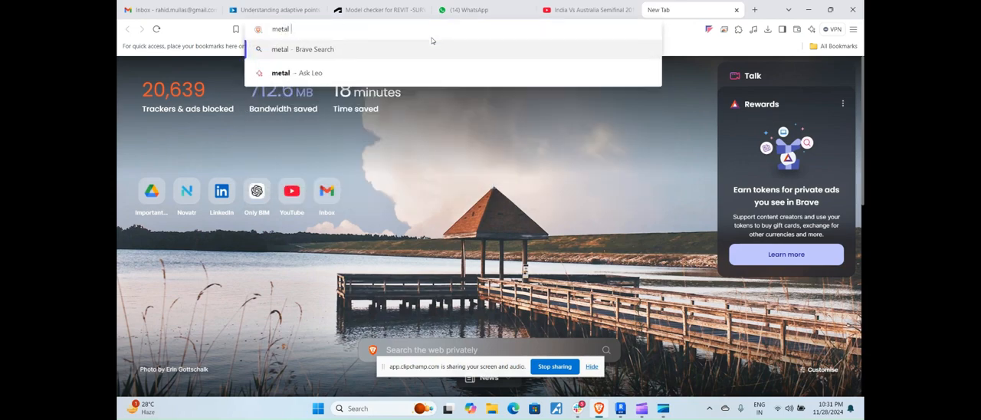
pyautogui.write(' pan')
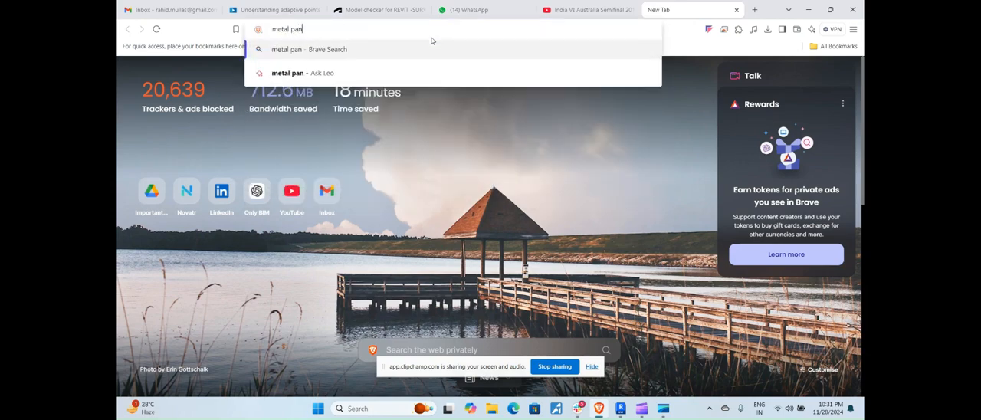
pyautogui.write('el ceilings')
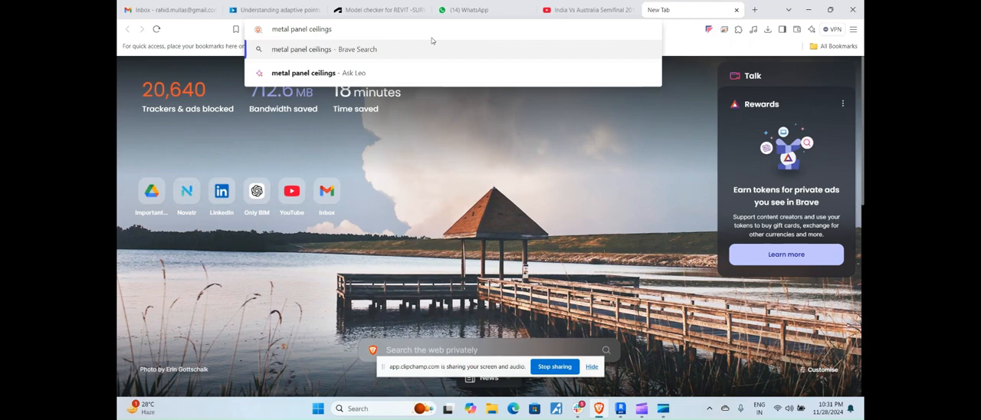
pyautogui.press('Return')
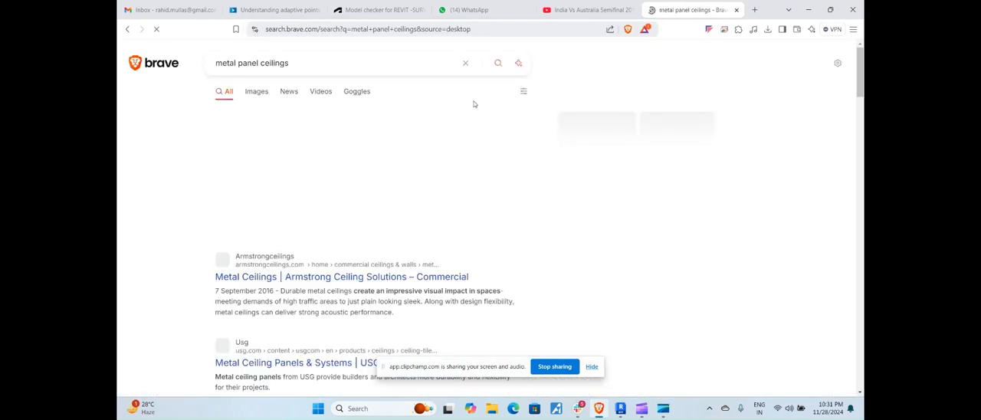
pyautogui.click(259, 96)
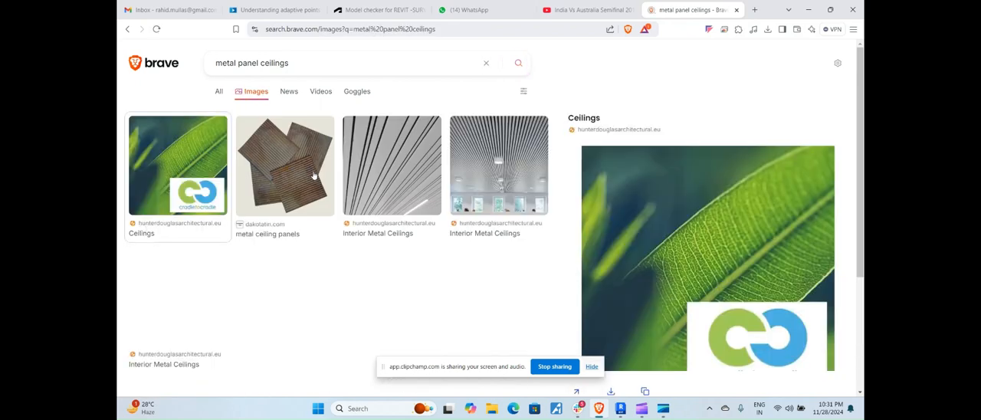
# Look through the ceiling images for a mesh panel example, return to Project2 in Revit and clear the selection
pyautogui.scroll(-3, 319, 251)
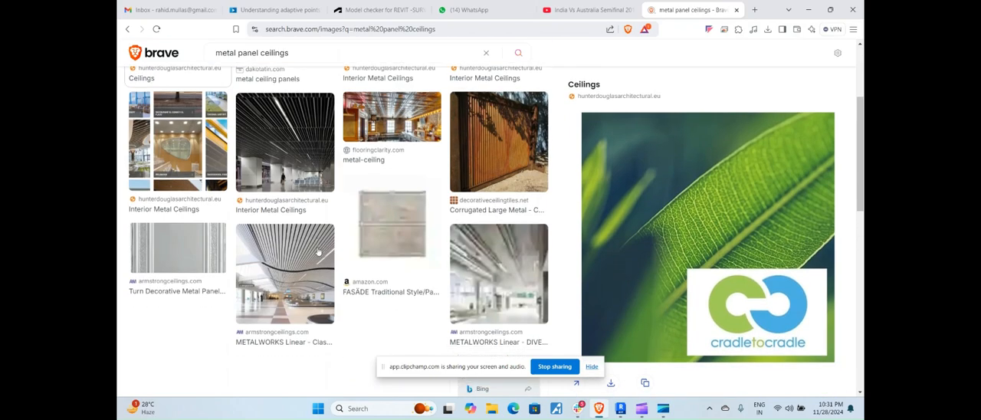
pyautogui.scroll(-5, 318, 251)
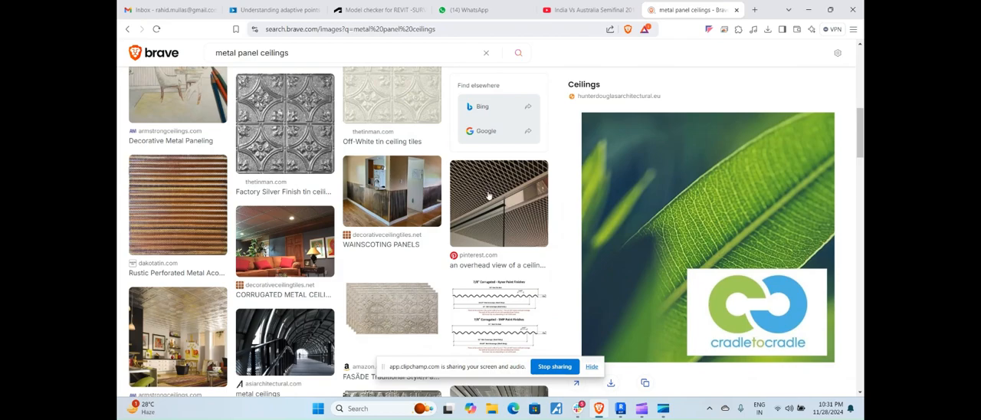
pyautogui.click(808, 9)
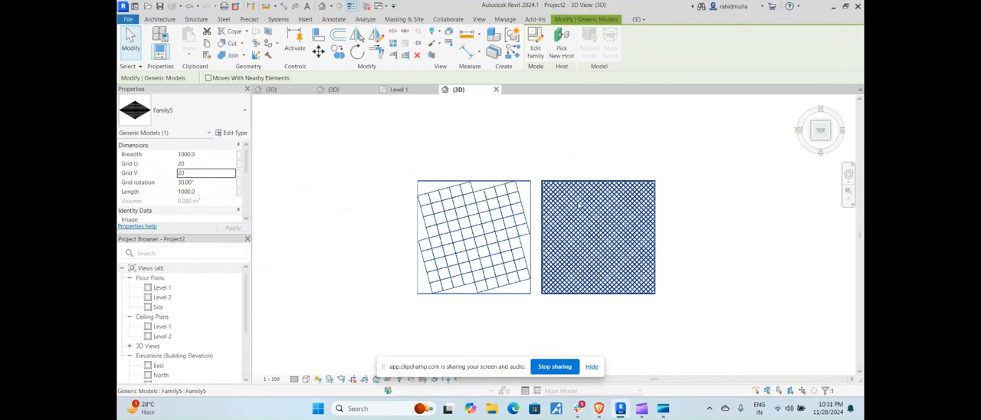
pyautogui.click(692, 186)
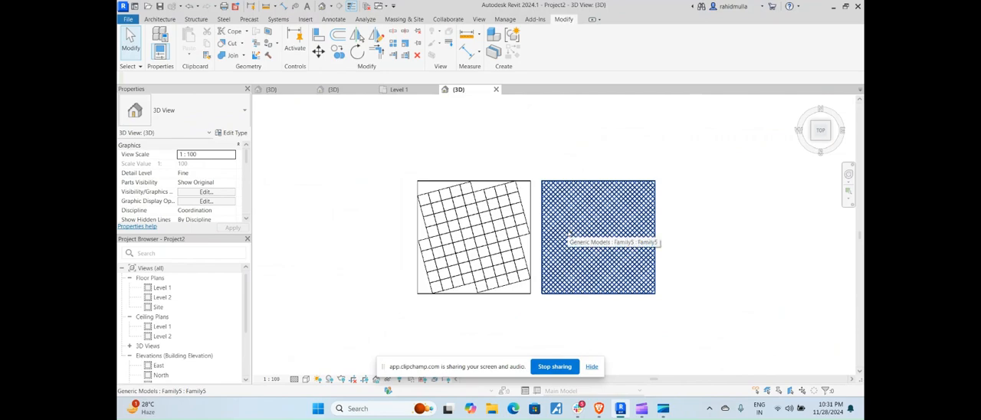